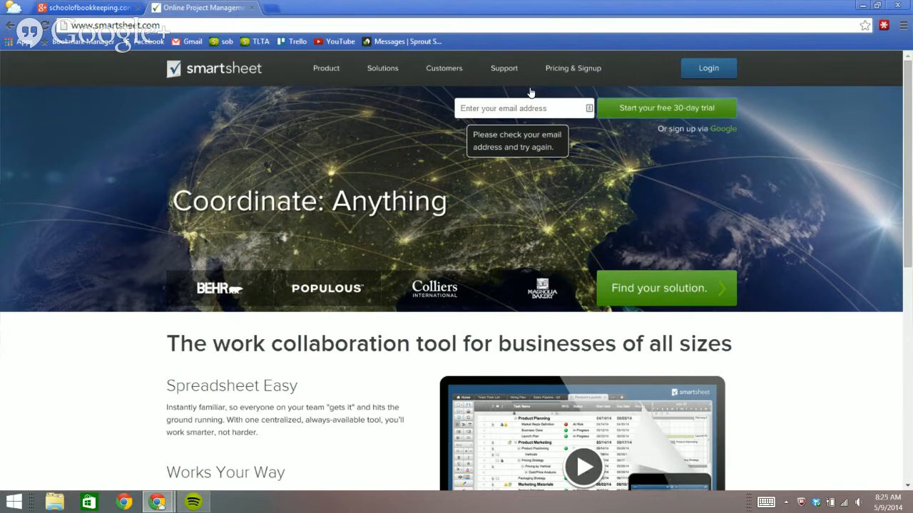
- Enter your e-mail address in the free 30-day trial sign-up field and submit it
click(529, 107)
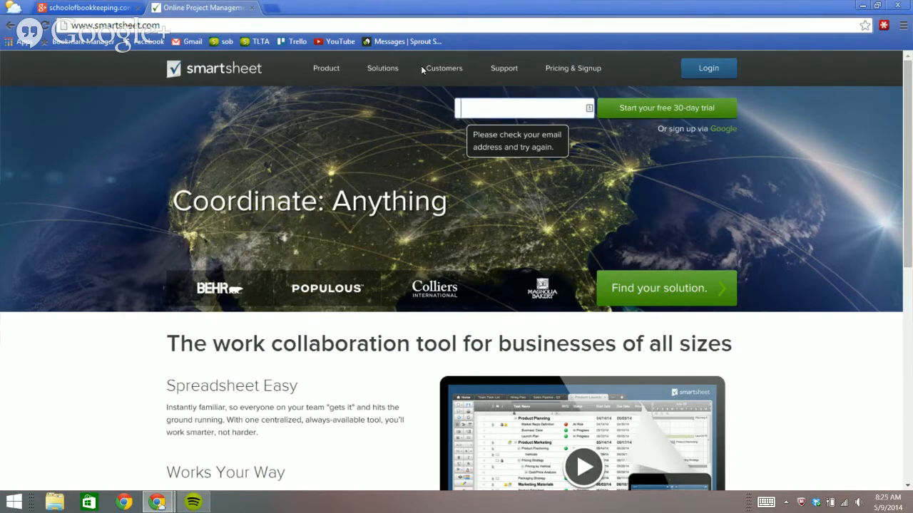
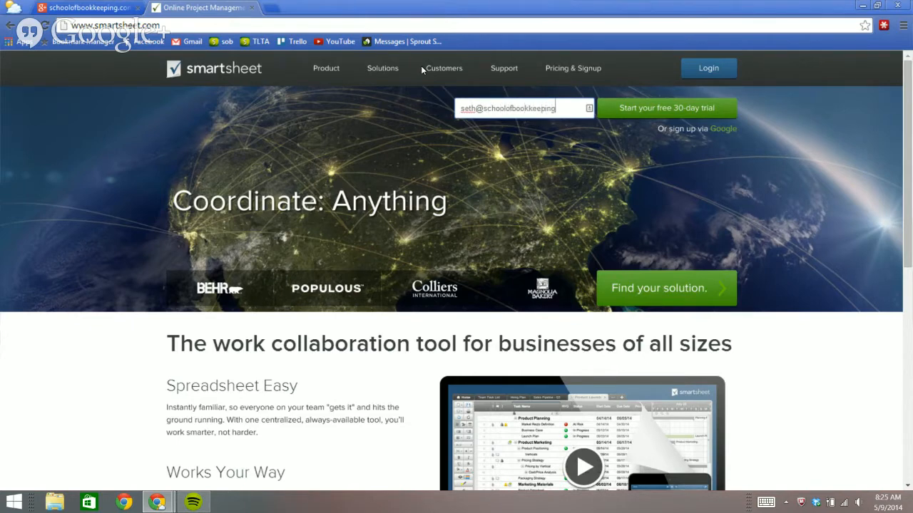
click(528, 92)
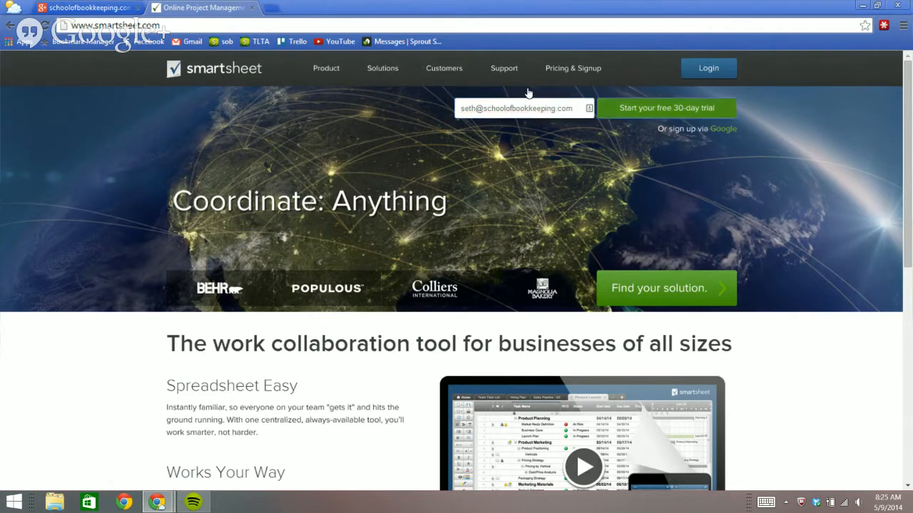
key(Return)
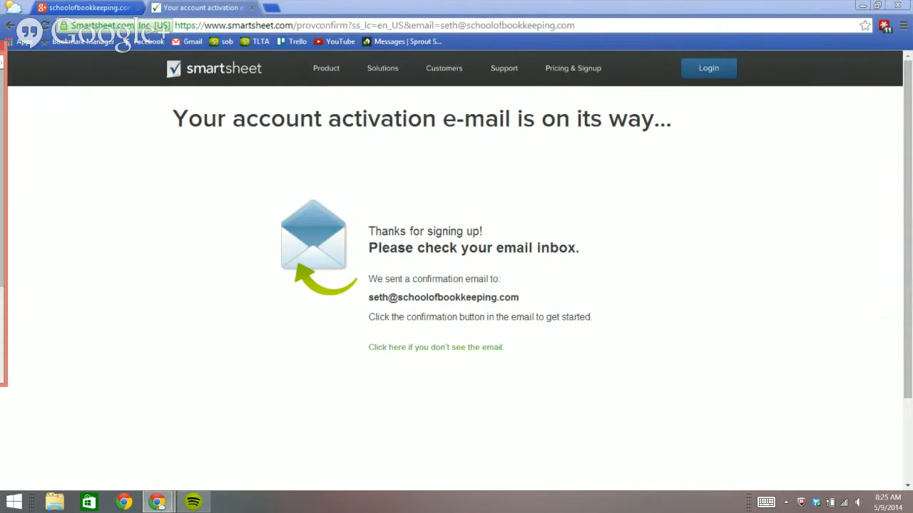
- Confirm your address from the Smartsheet activation e-mail and dock the new Smartsheet window as a tab
drag(0, 82, 337, 42)
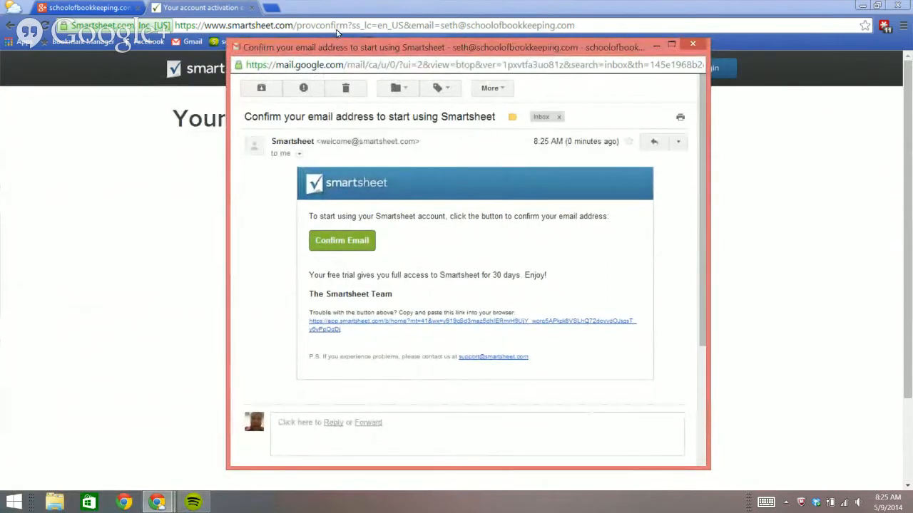
drag(337, 39, 278, 36)
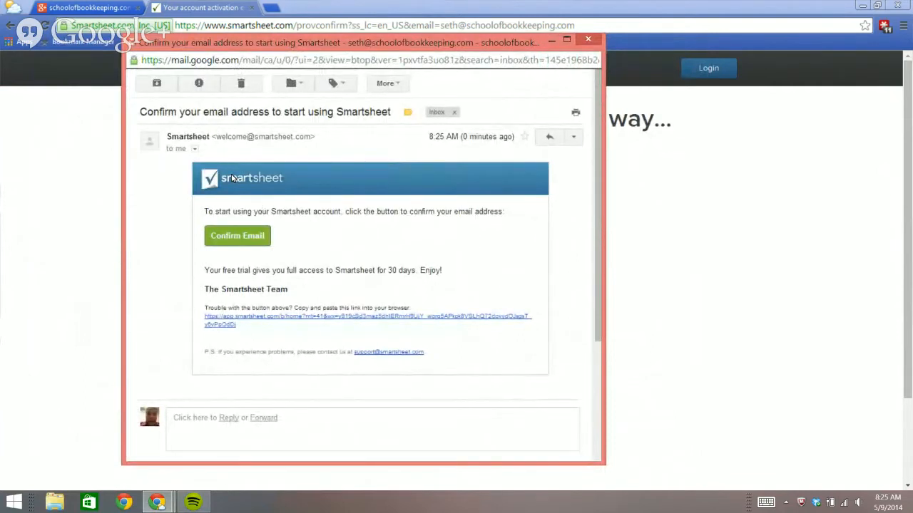
click(192, 195)
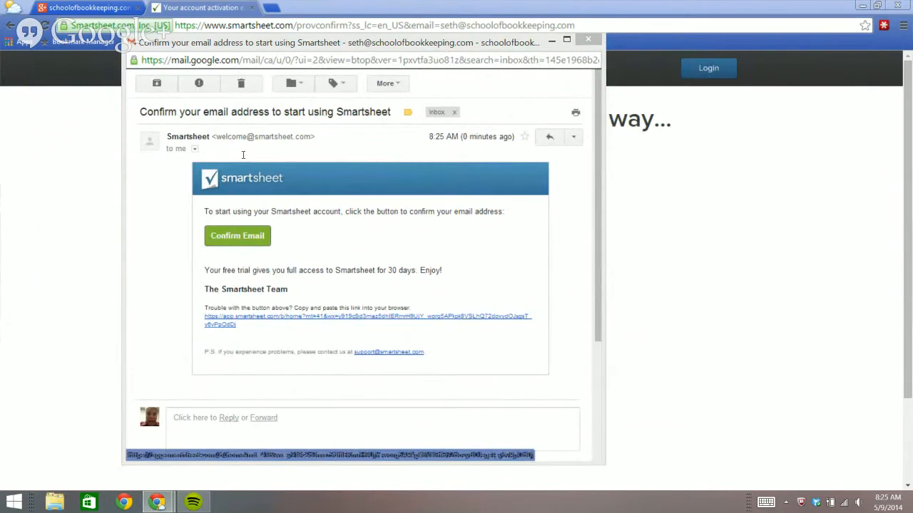
click(588, 39)
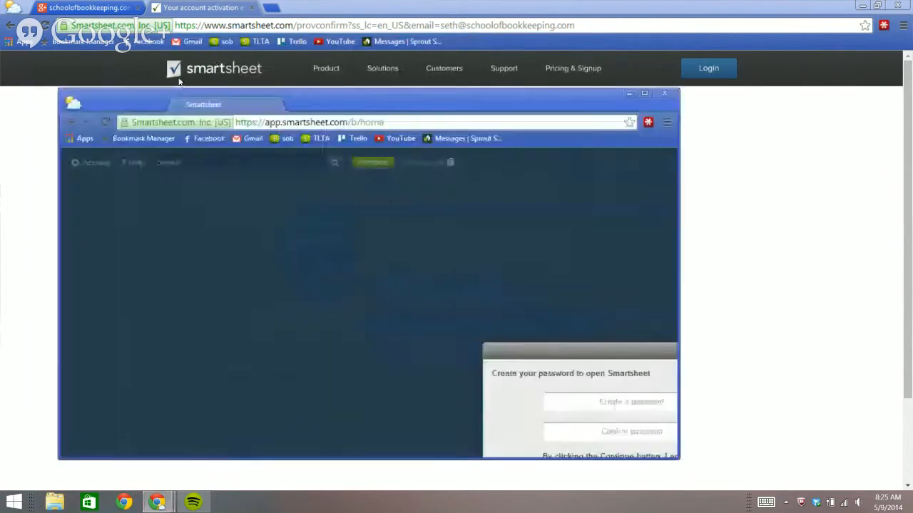
drag(179, 81, 293, 8)
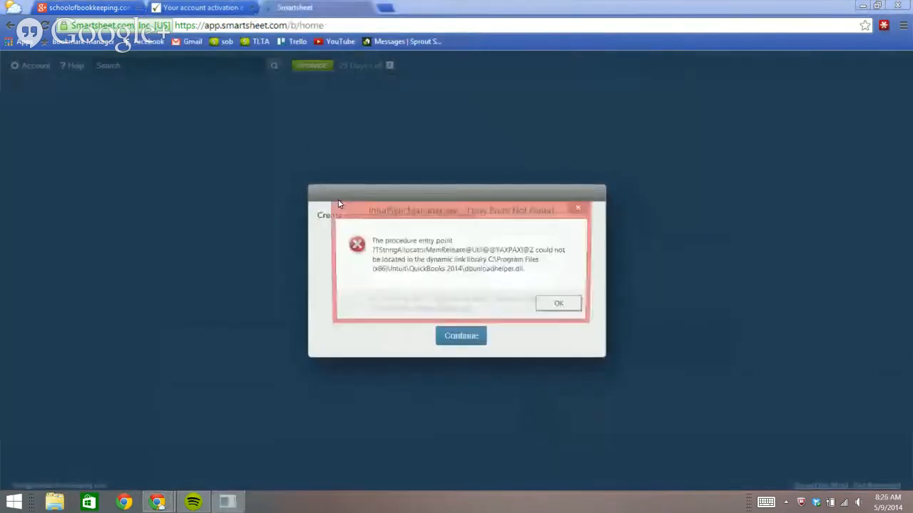
- Abandon the password setup page and bring the What SMBs Want sheet window into the browser
click(442, 247)
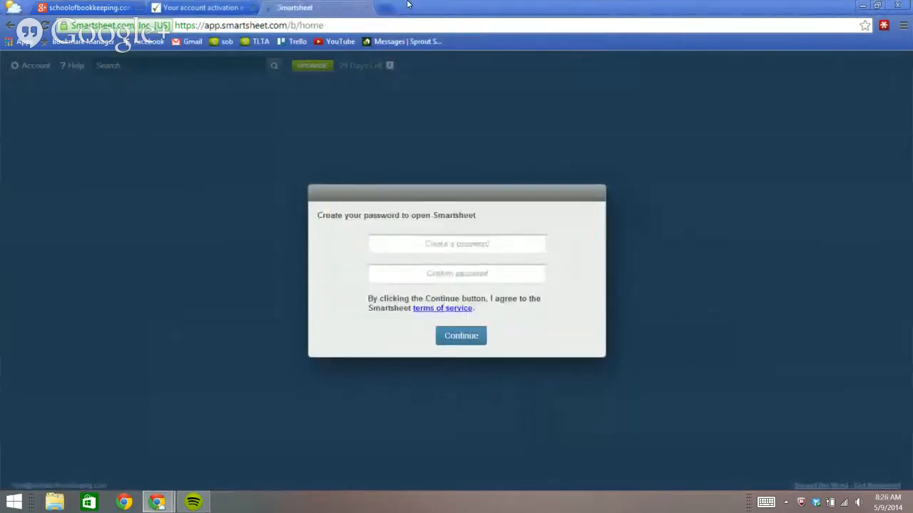
key(ctrl+w)
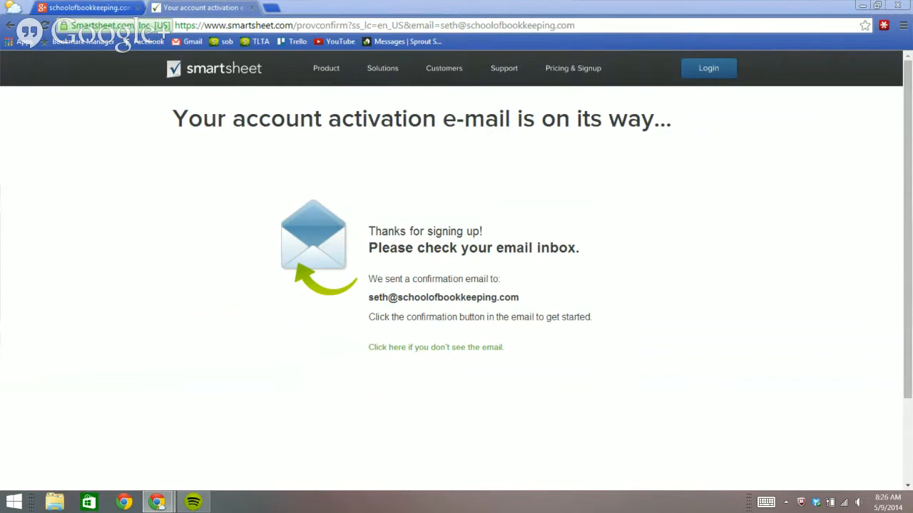
drag(1, 154, 248, 6)
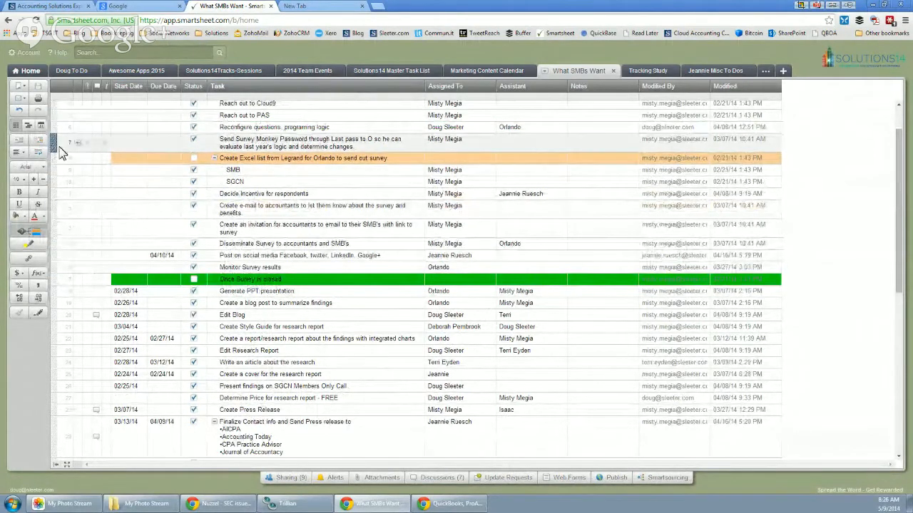
- Show What SMBs Want in Calendar View and open its Publish iCal options
click(41, 125)
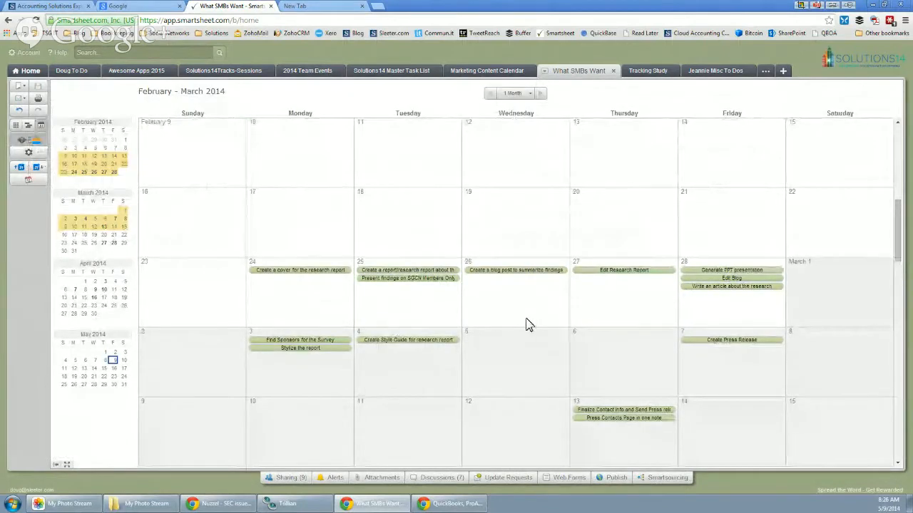
scroll(528, 324, down, 1)
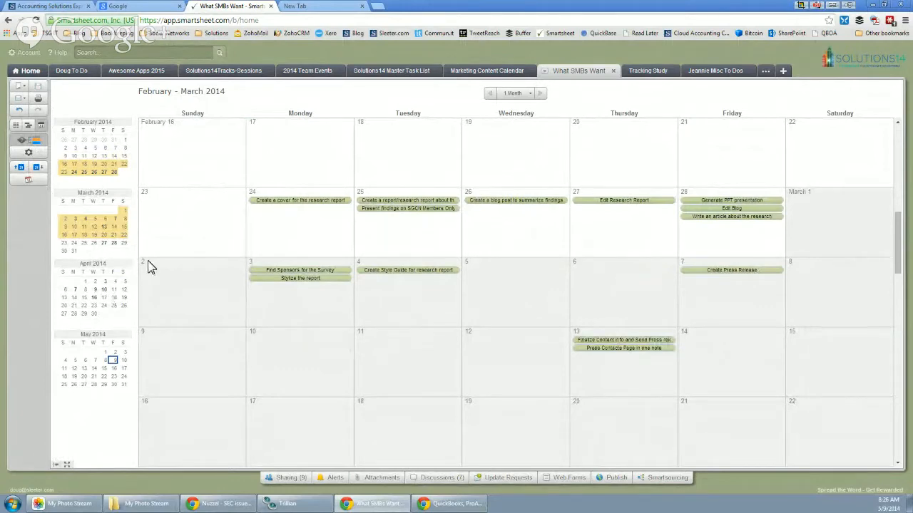
click(28, 182)
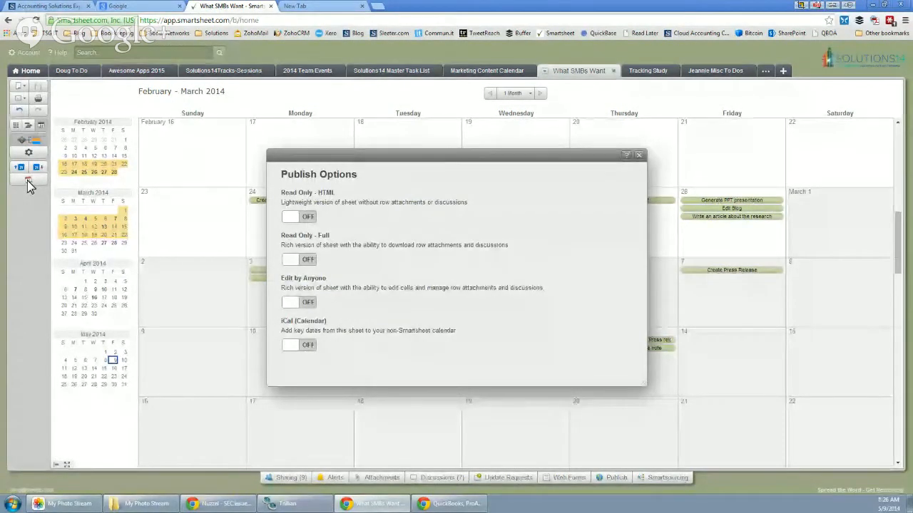
- Turn on Read Only - HTML publishing for the sheet and close the publish dialogs
click(639, 156)
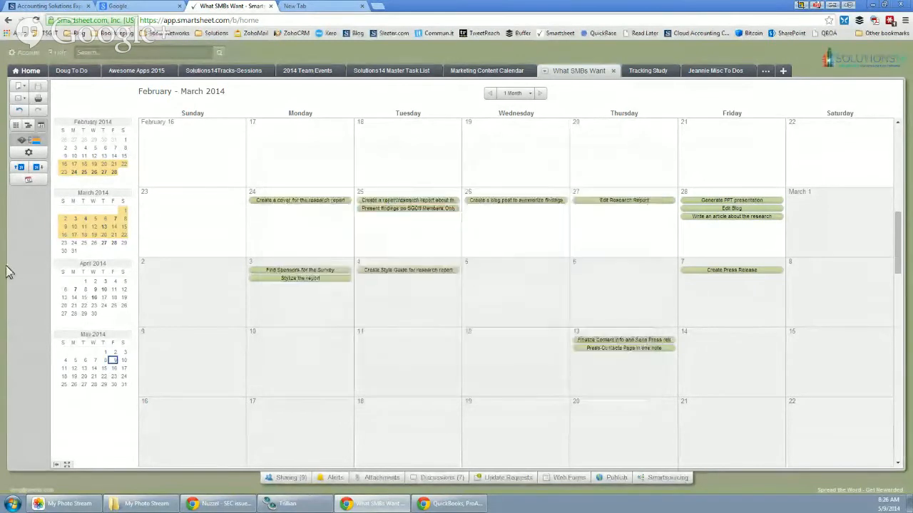
click(31, 180)
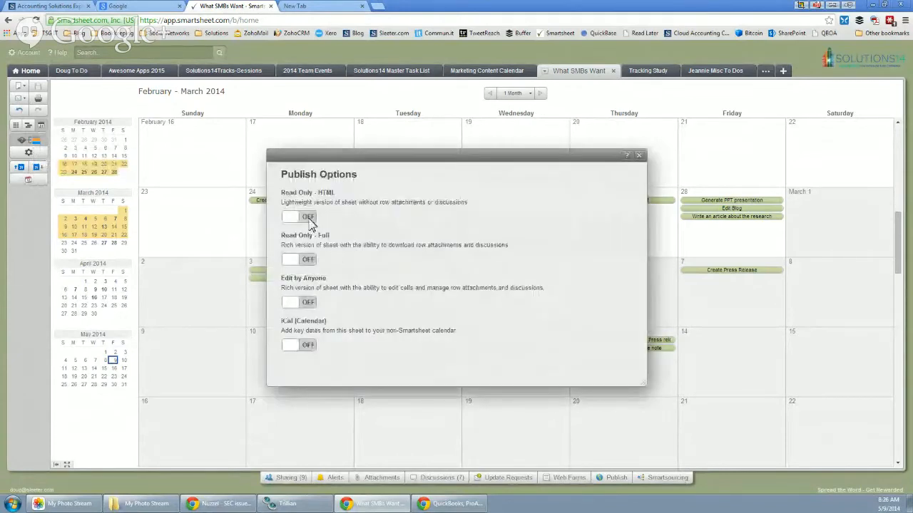
click(308, 218)
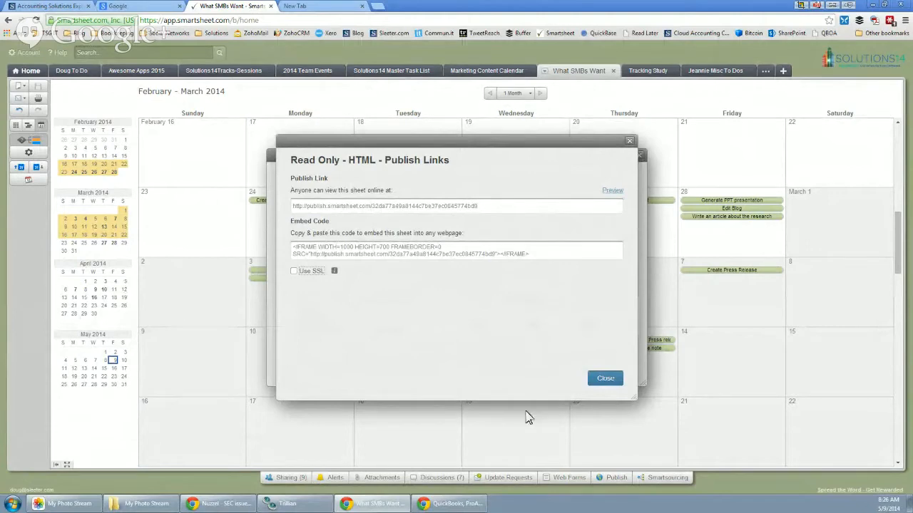
click(605, 379)
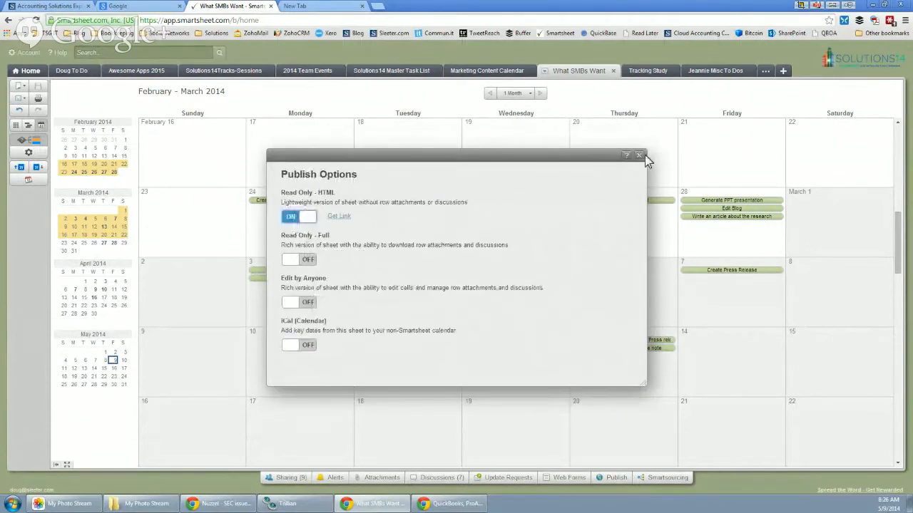
click(639, 156)
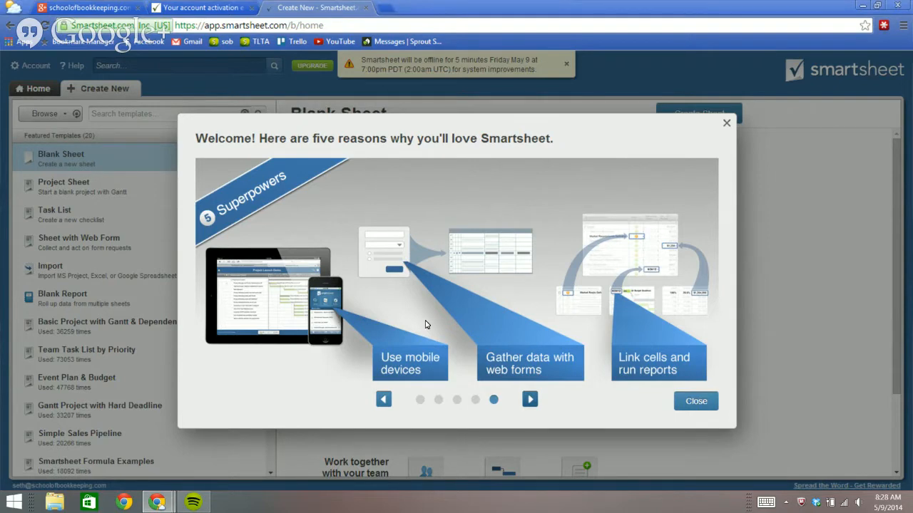
- Page the welcome tour back to its first slide, Smart Columns, and dismiss it with Esc
click(310, 324)
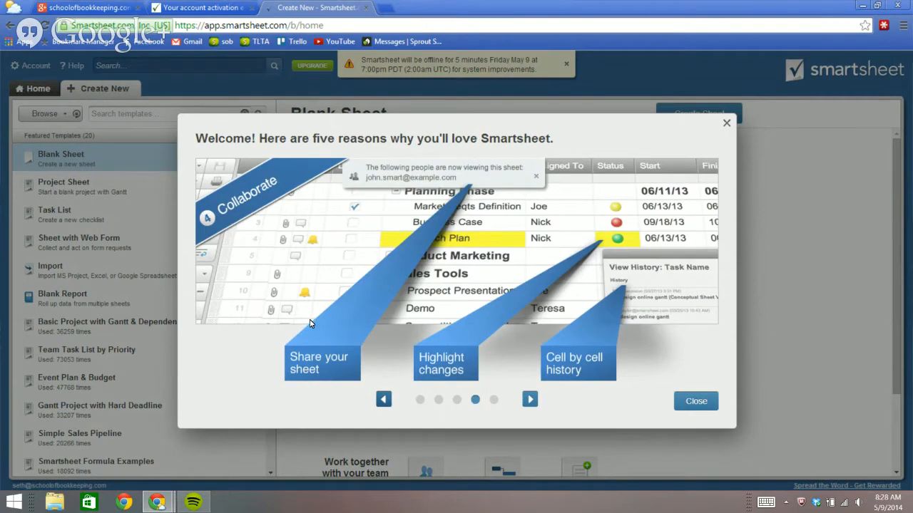
click(309, 324)
click(310, 323)
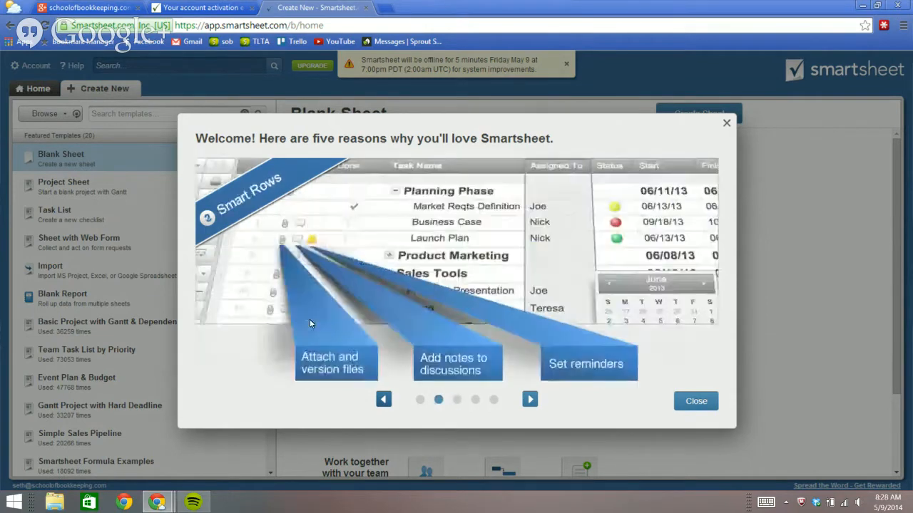
click(310, 323)
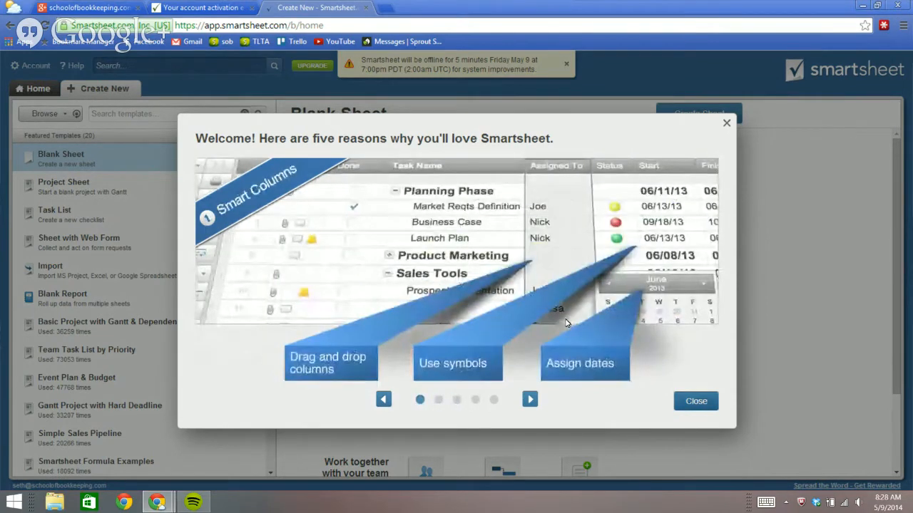
key(Escape)
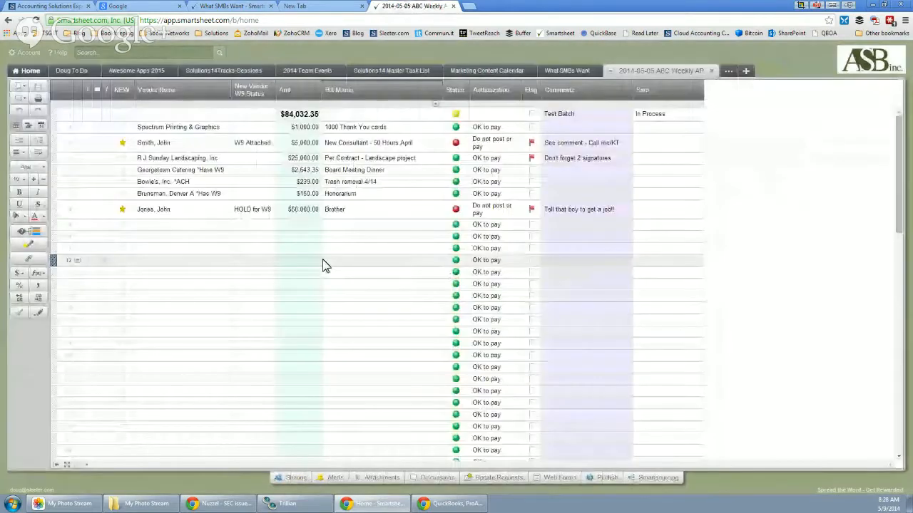
- Double-click the $84,032.35 Amt total to reveal its =SUM(Amt2:Amt74) formula
scroll(322, 266, down, 5)
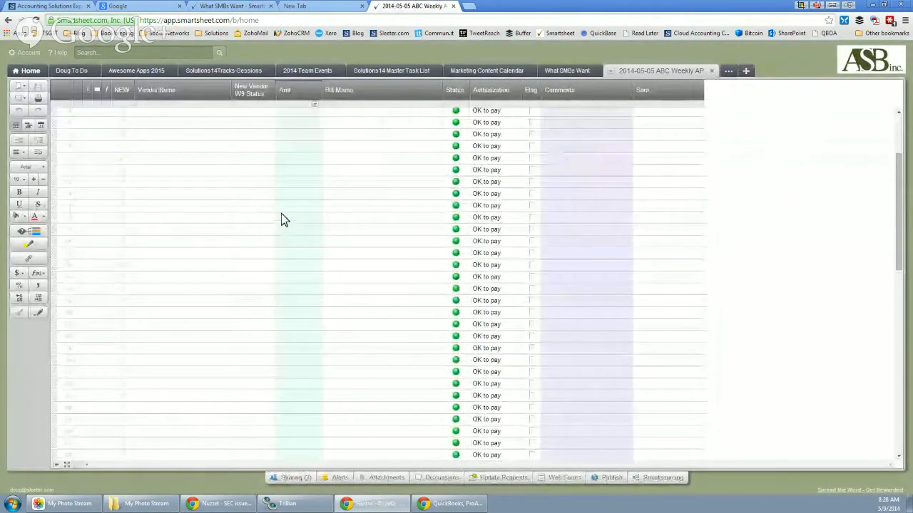
scroll(283, 219, up, 5)
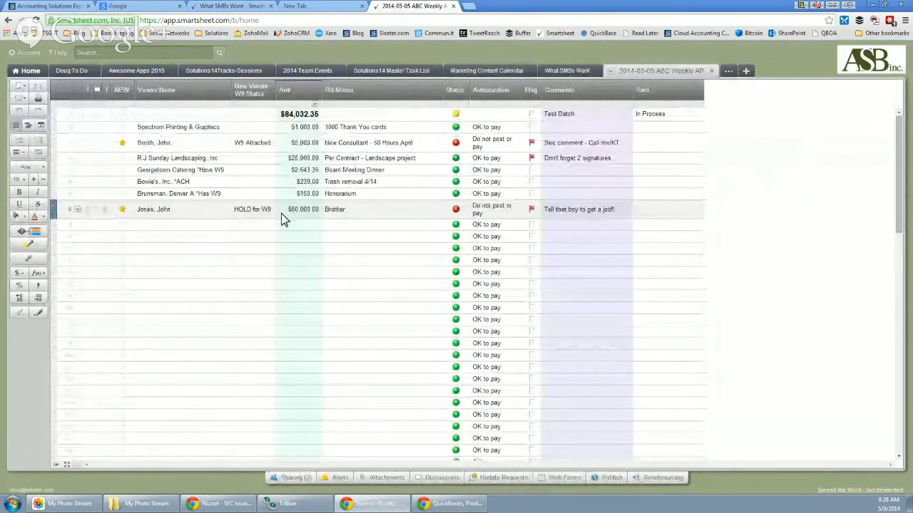
click(316, 117)
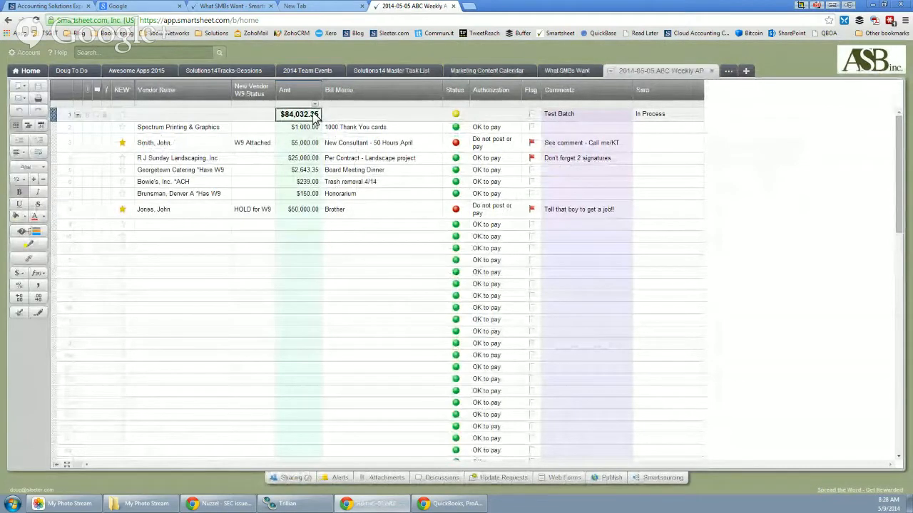
double_click(308, 118)
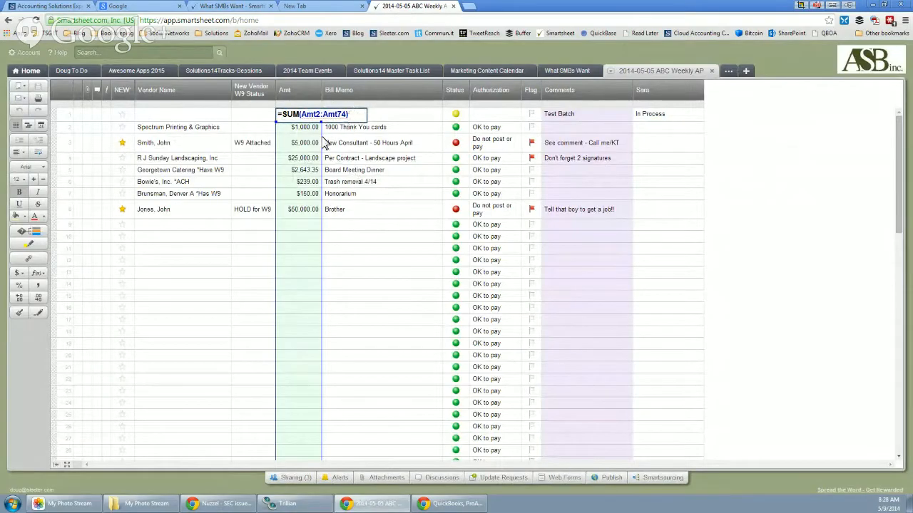
scroll(288, 306, down, 5)
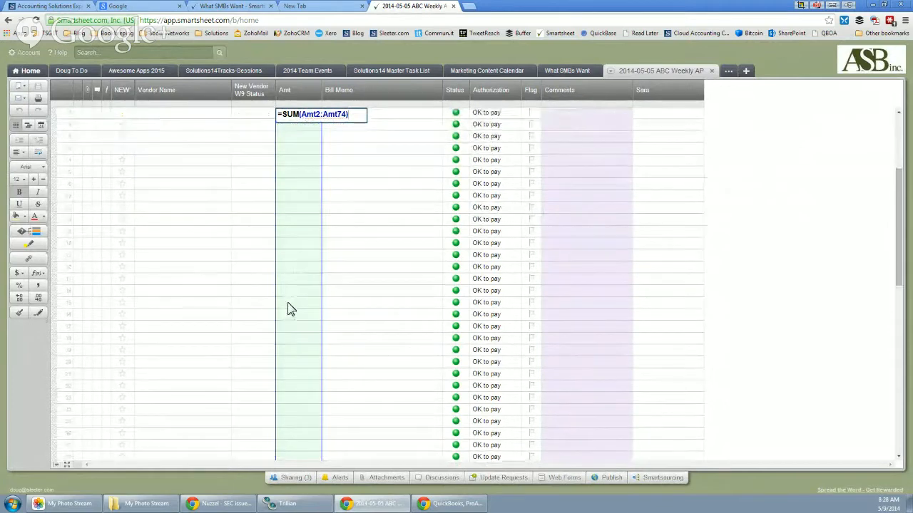
scroll(288, 306, up, 4)
scroll(288, 309, up, 1)
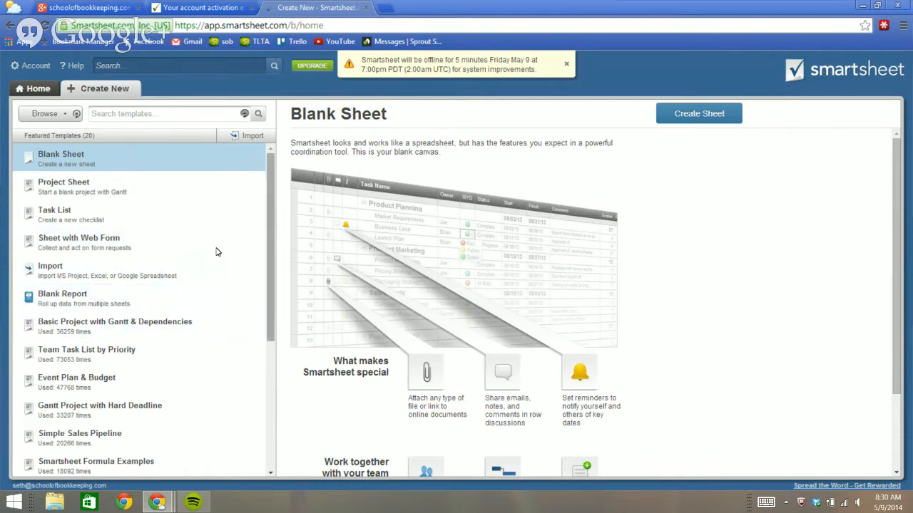
- Preview the Task List template, then go back to the empty Home Sheets list
scroll(218, 248, down, 3)
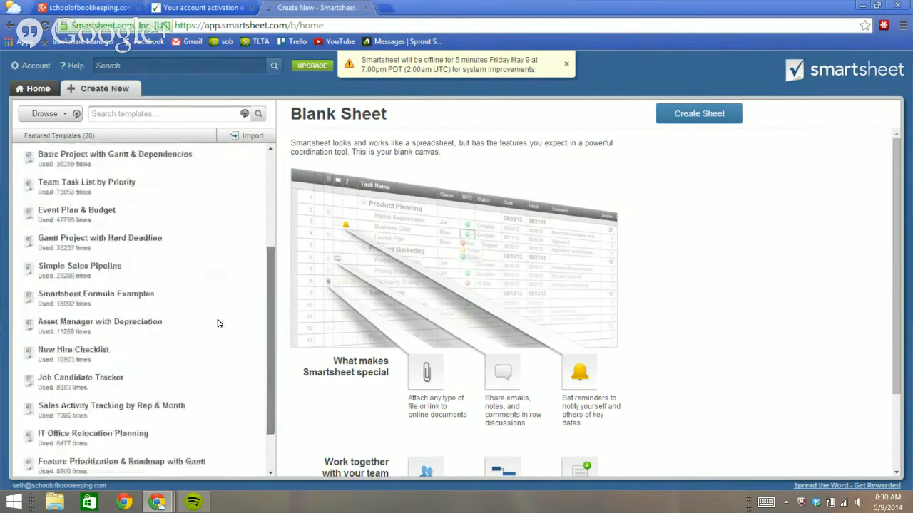
scroll(220, 343, down, 1)
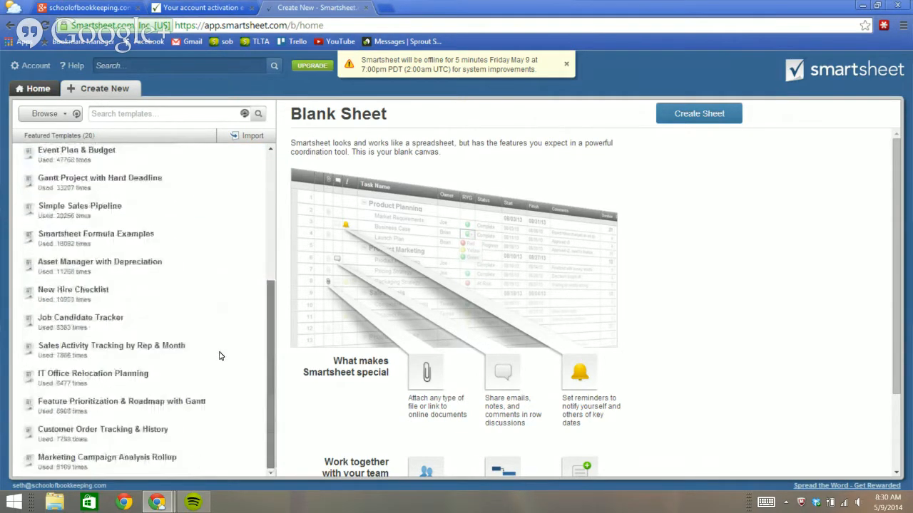
scroll(224, 263, up, 4)
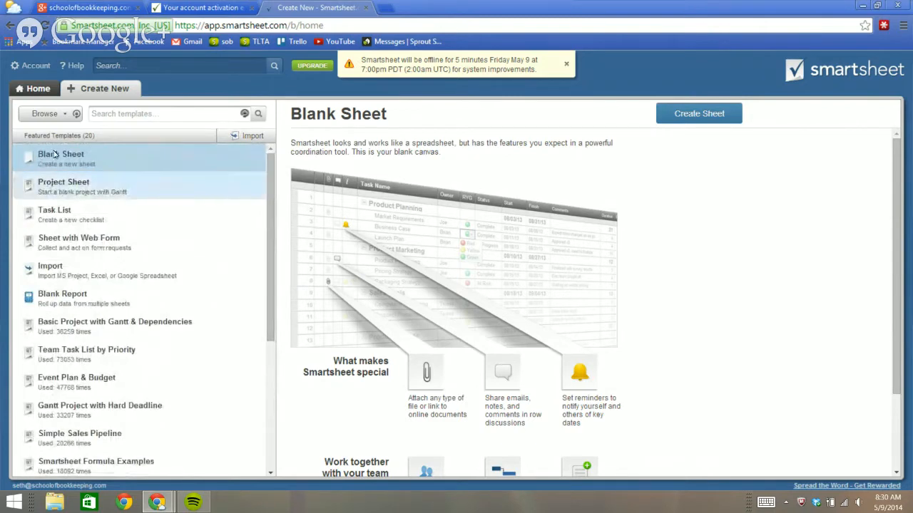
click(54, 212)
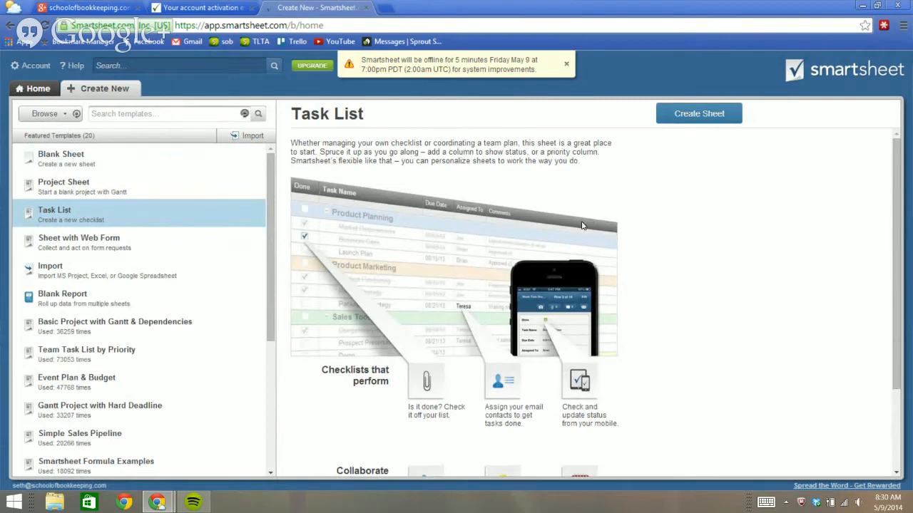
click(29, 84)
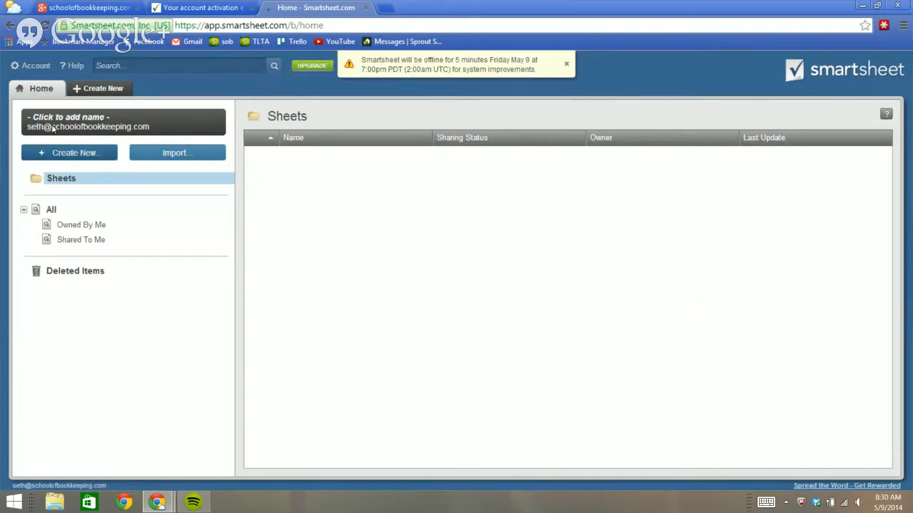
- Enter the account holder's first and last name in Personal Settings
click(119, 104)
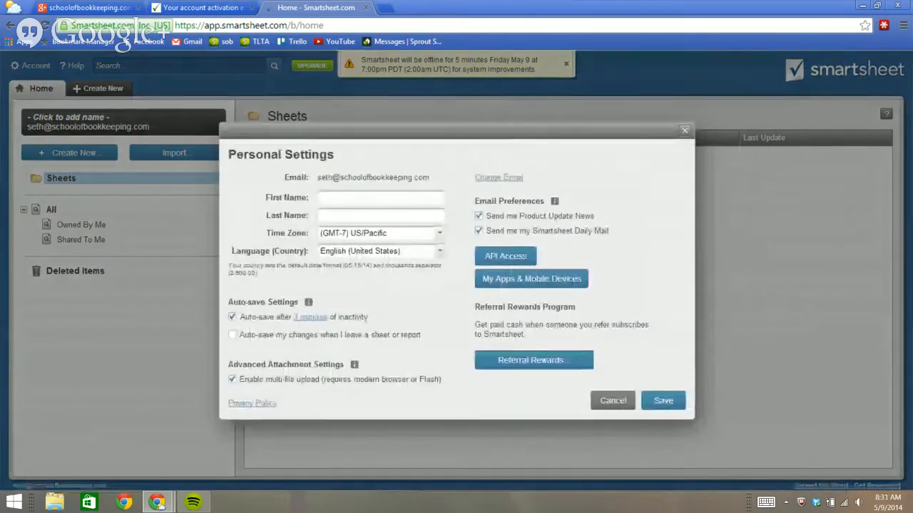
text(Seth)
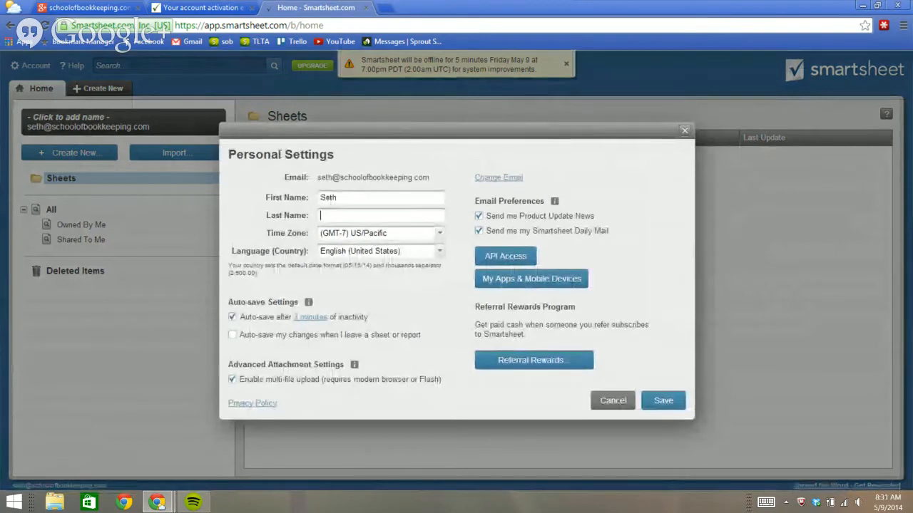
key(ctrl+a)
key(Tab)
text(David)
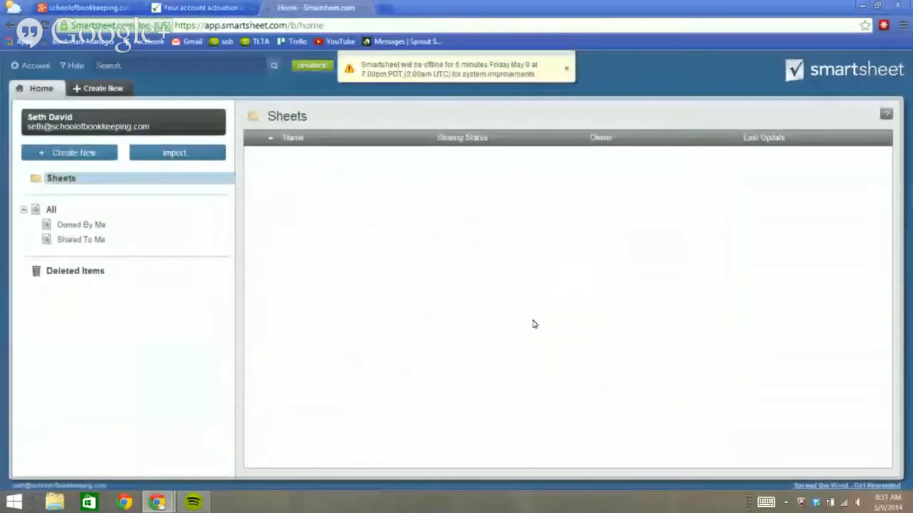
click(68, 151)
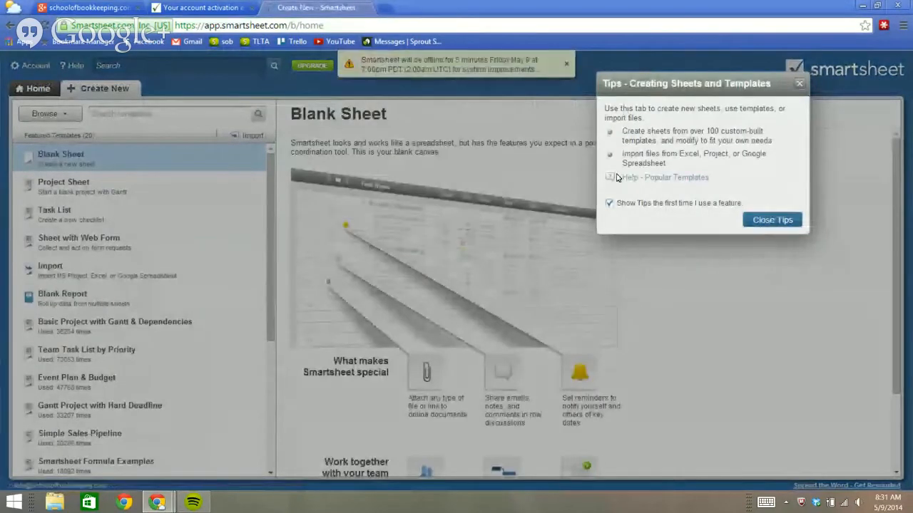
- Dismiss the creating-sheets tips, browse template categories, and choose the Project Sheet template
key(Escape)
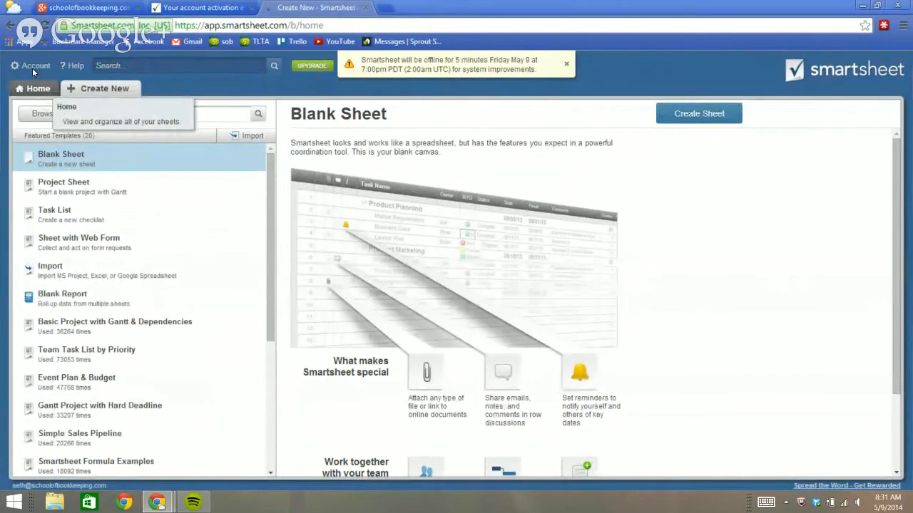
click(45, 114)
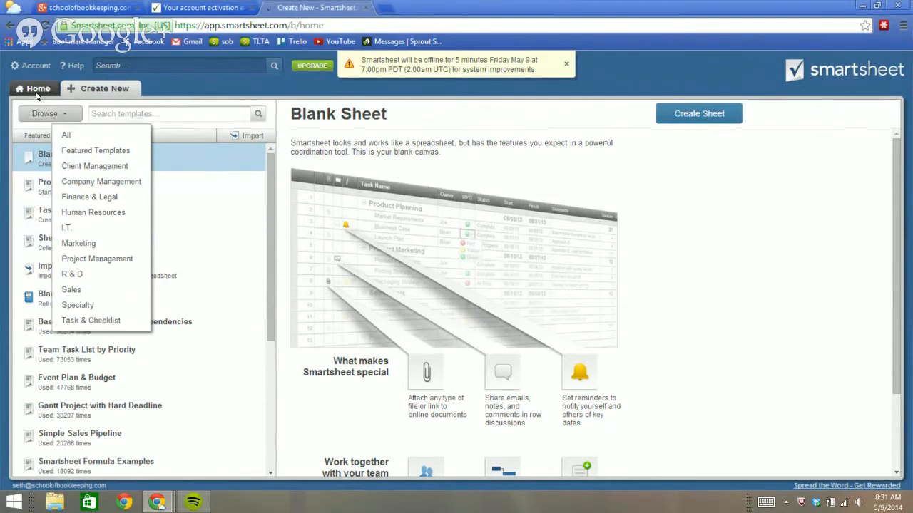
click(129, 89)
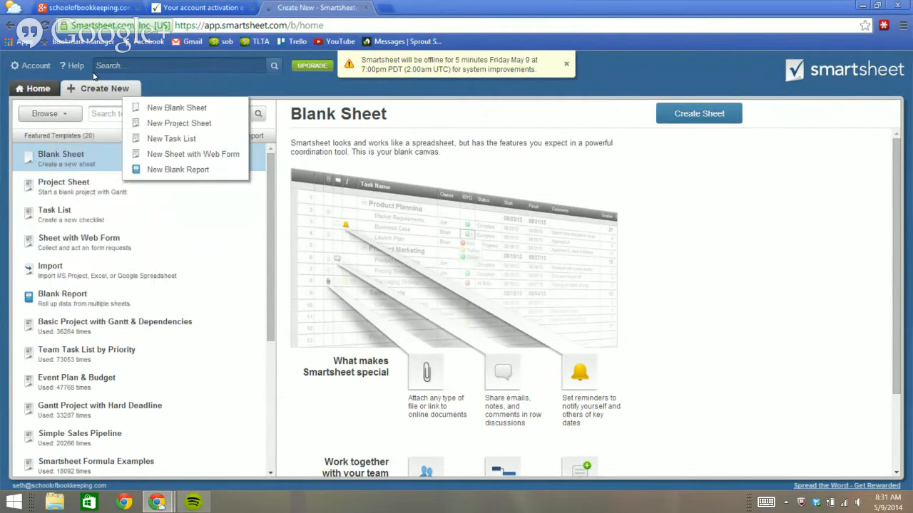
click(185, 68)
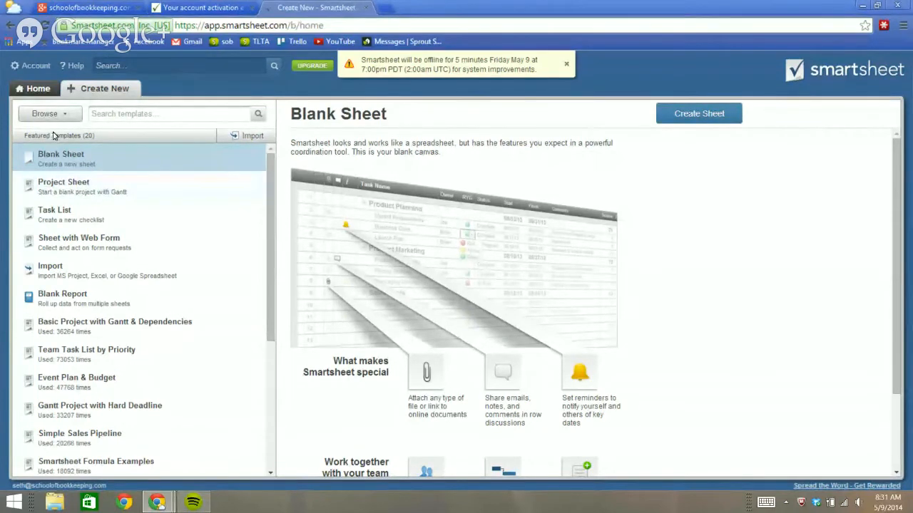
key(Down)
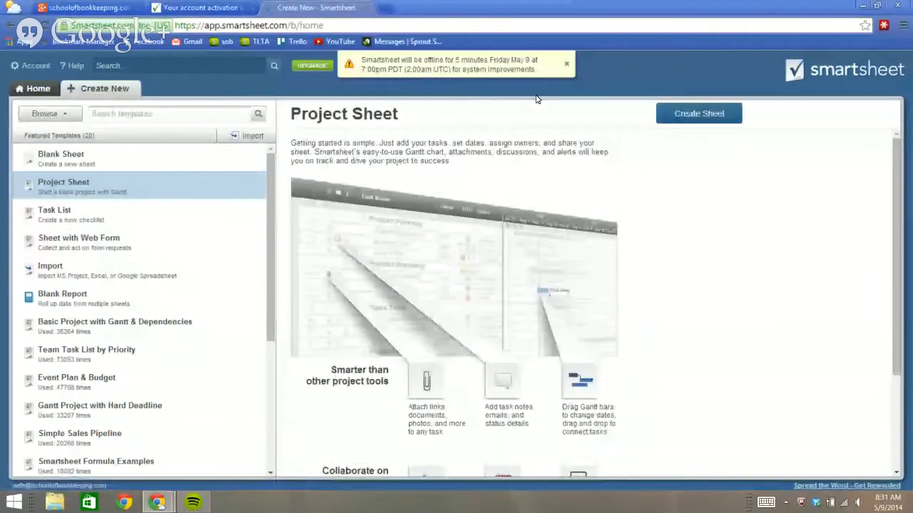
- Create a new Project Sheet named 'Blog Post and Video'
key(Return)
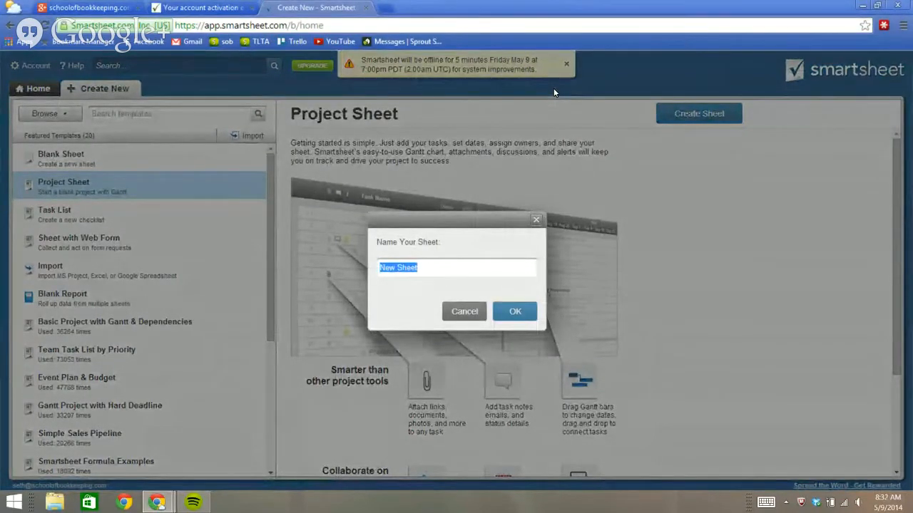
text(Blog Post and Video)
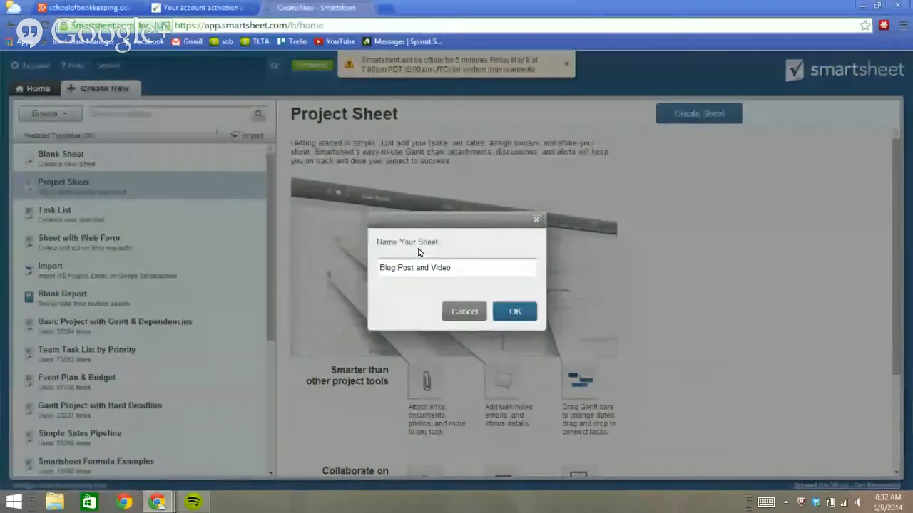
key(Return)
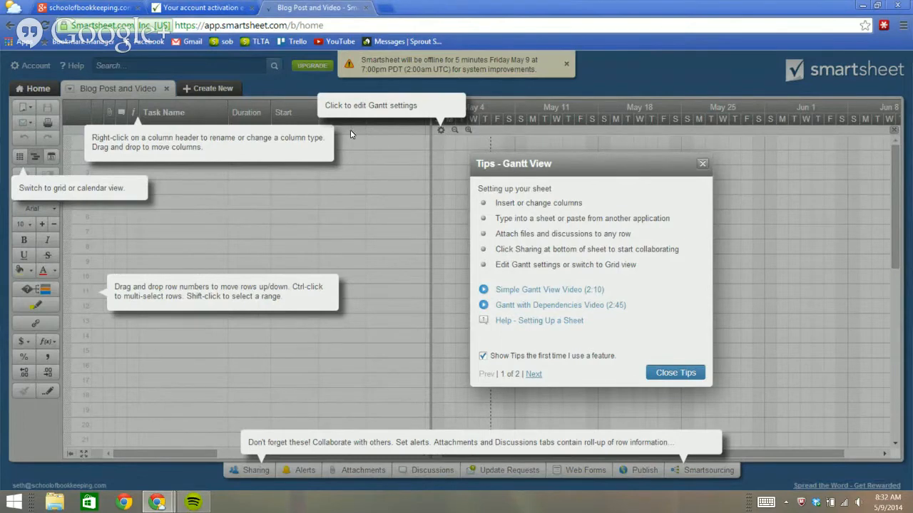
- Dismiss the Gantt view tips and return to the Home view
click(566, 135)
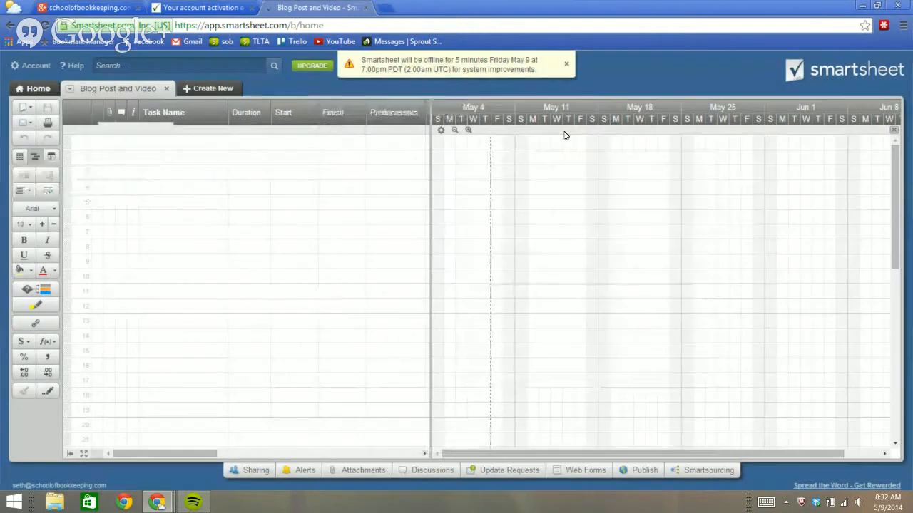
click(27, 84)
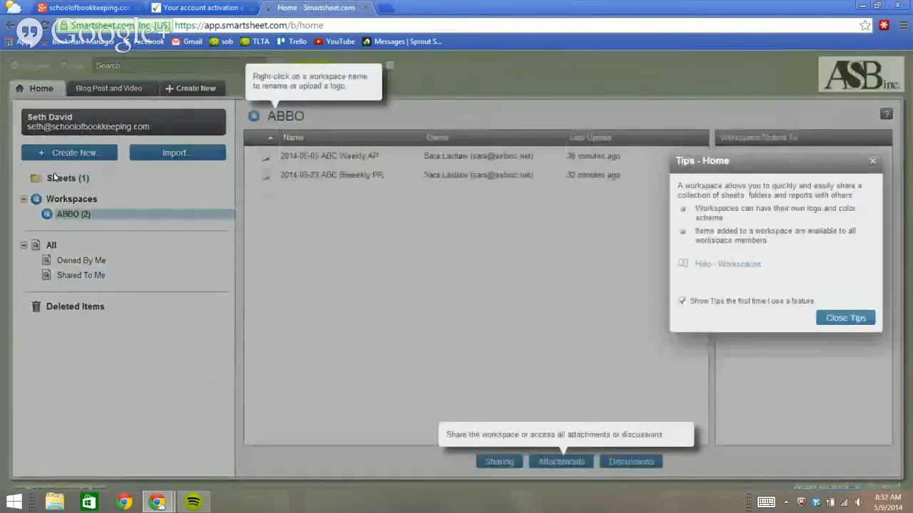
- Close the Home tips to reveal the ABBO workspace's sheets and shared members
click(675, 260)
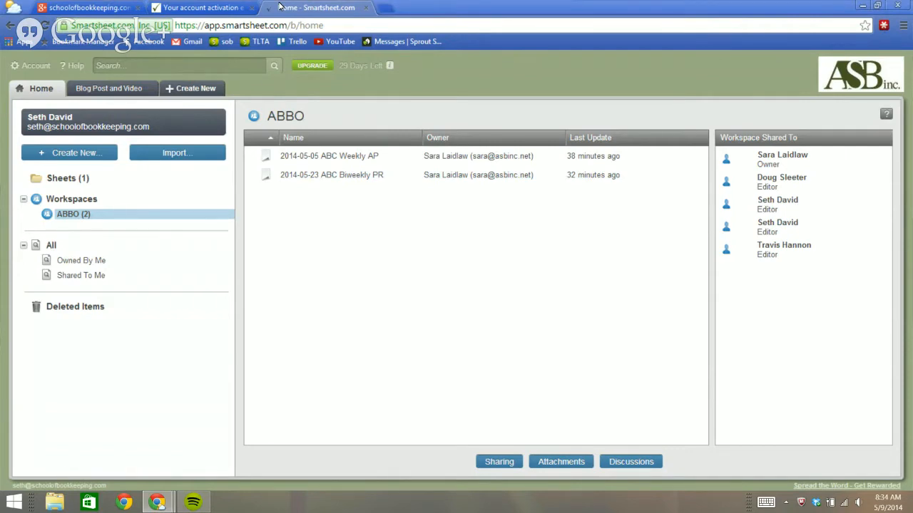
- Zoom the browser page in two levels, restore it to 100%, then open the Blog Post and Video sheet
key(alt+f)
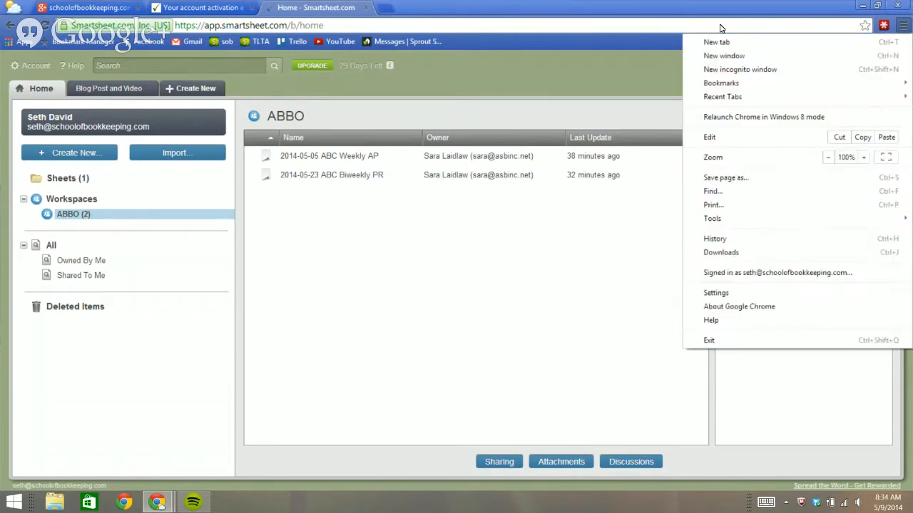
click(863, 157)
click(863, 157)
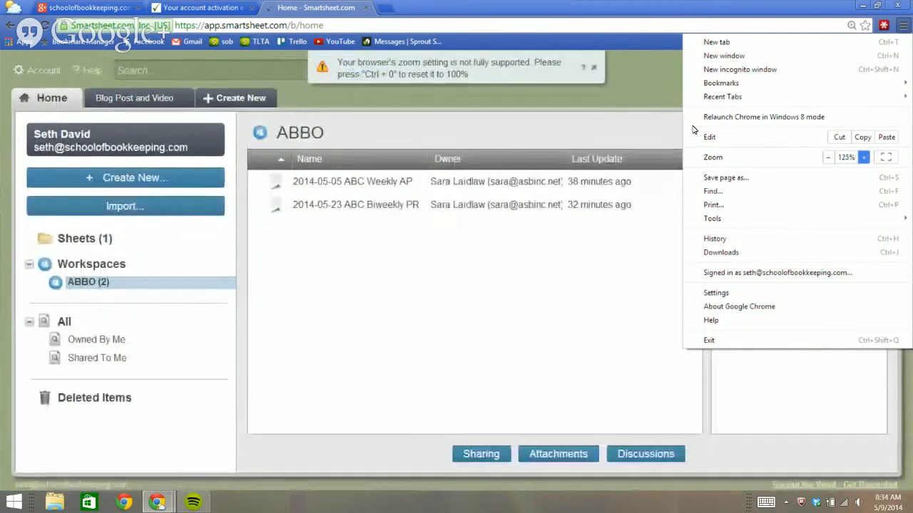
click(462, 225)
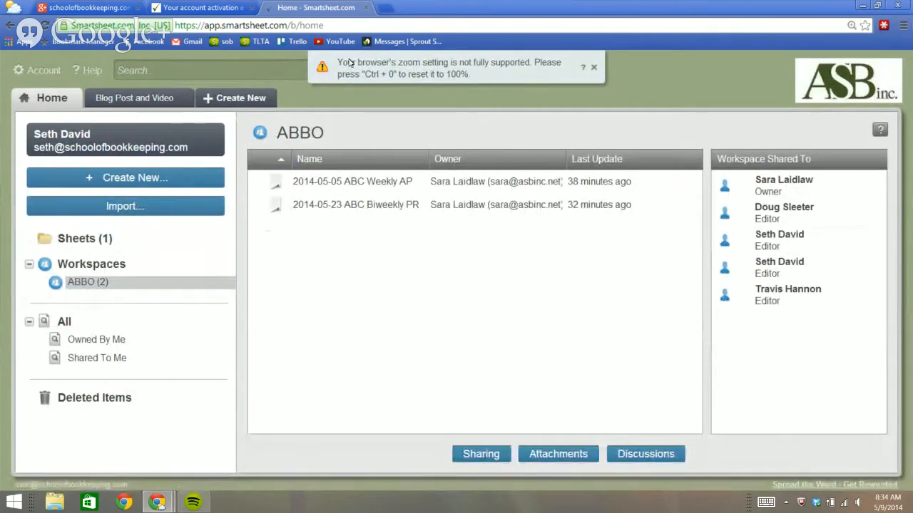
click(903, 25)
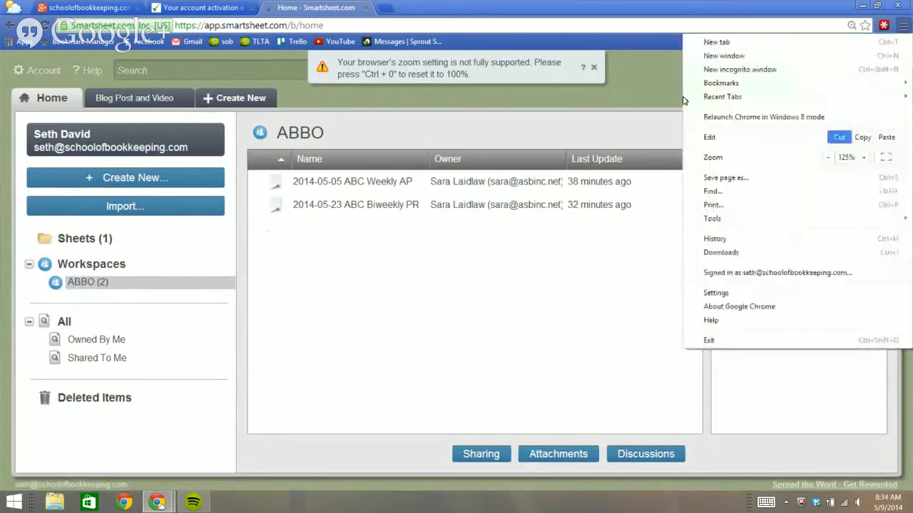
click(827, 157)
click(402, 211)
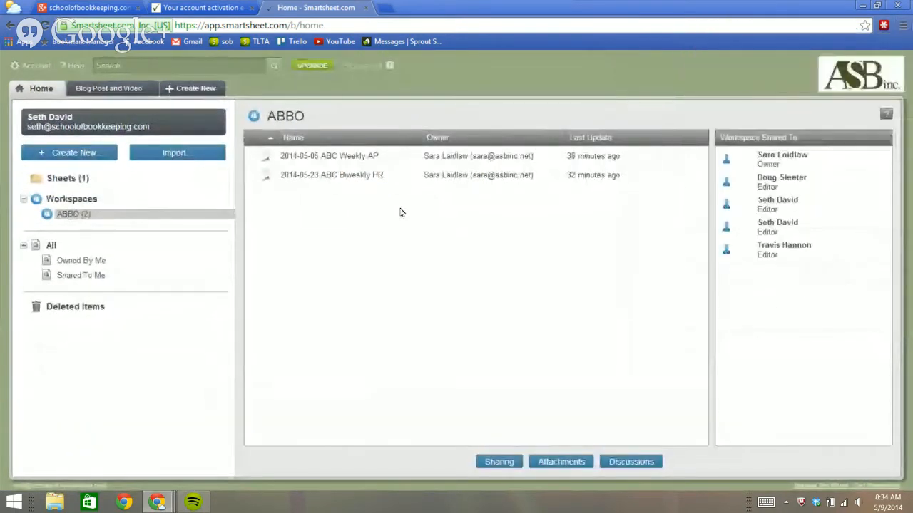
click(89, 87)
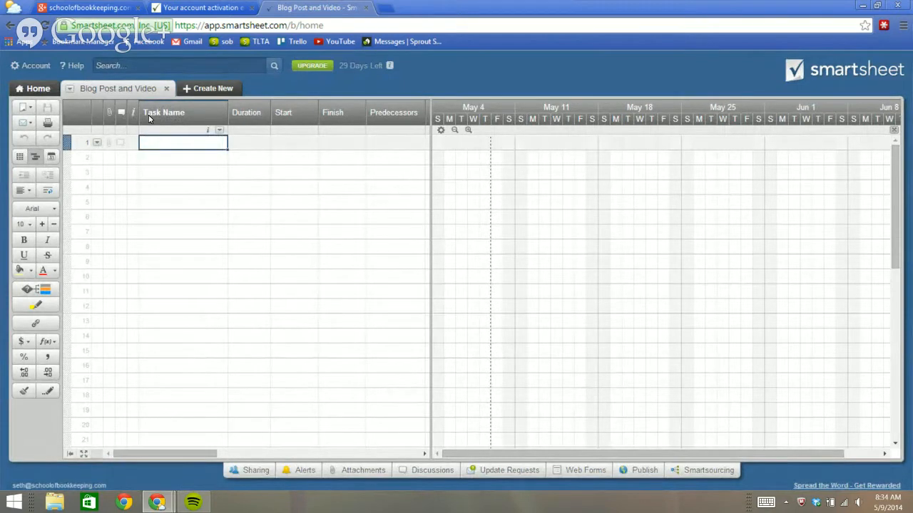
- Enter tasks Write Outline, Write the blog content, Record the video and Edit the video
text(Write )
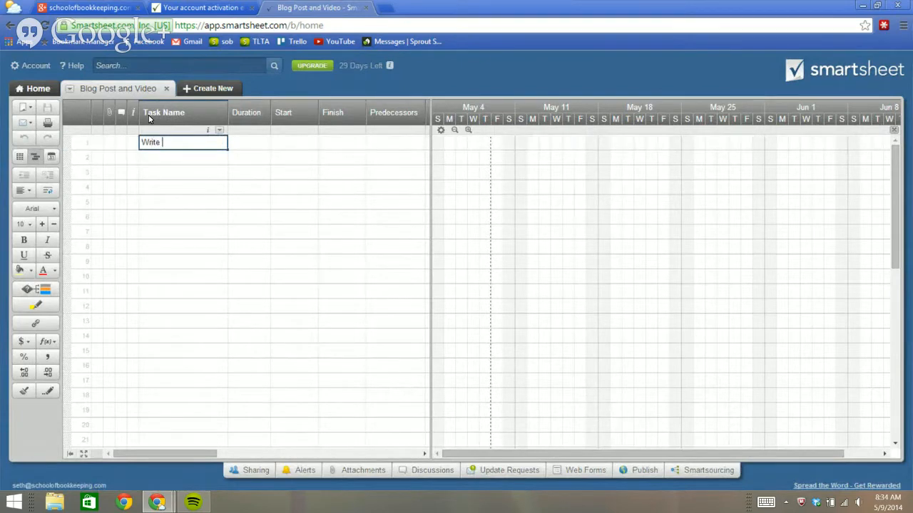
text(Outline)
key(Return)
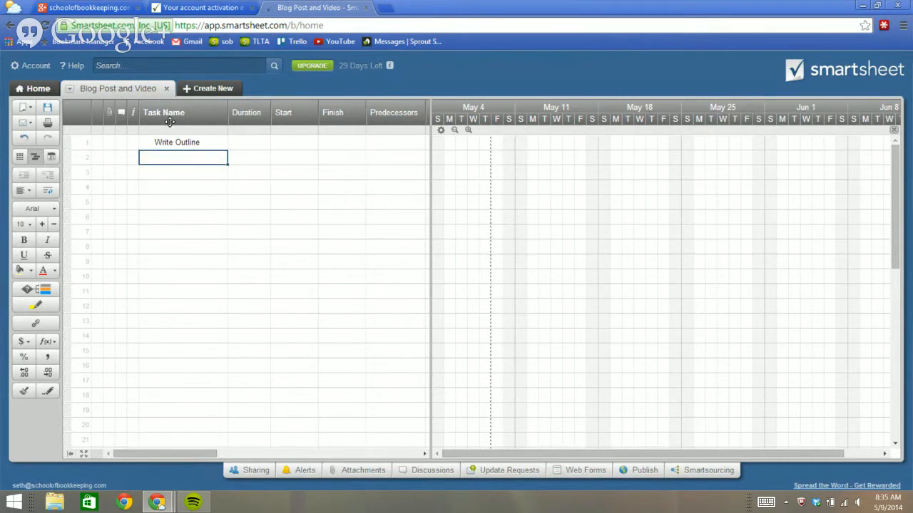
text(Wr)
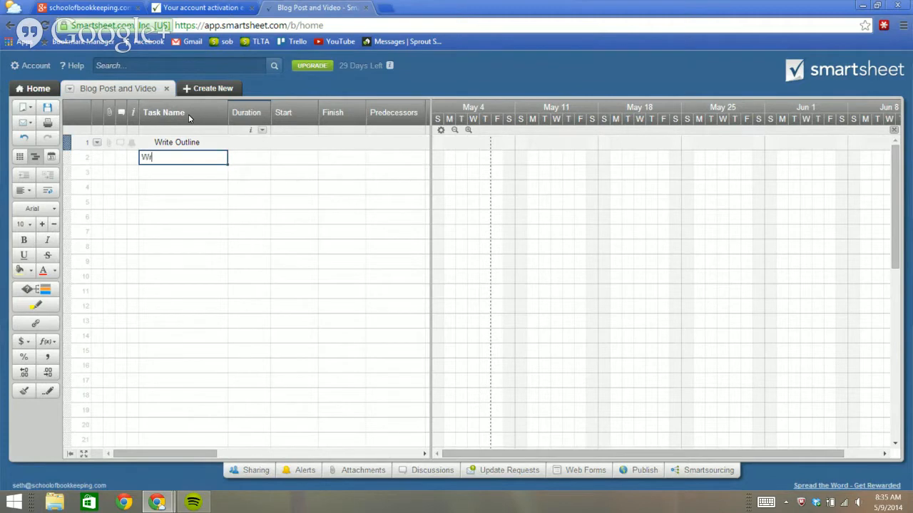
text(ite the blog content)
key(Return)
text(Record the )
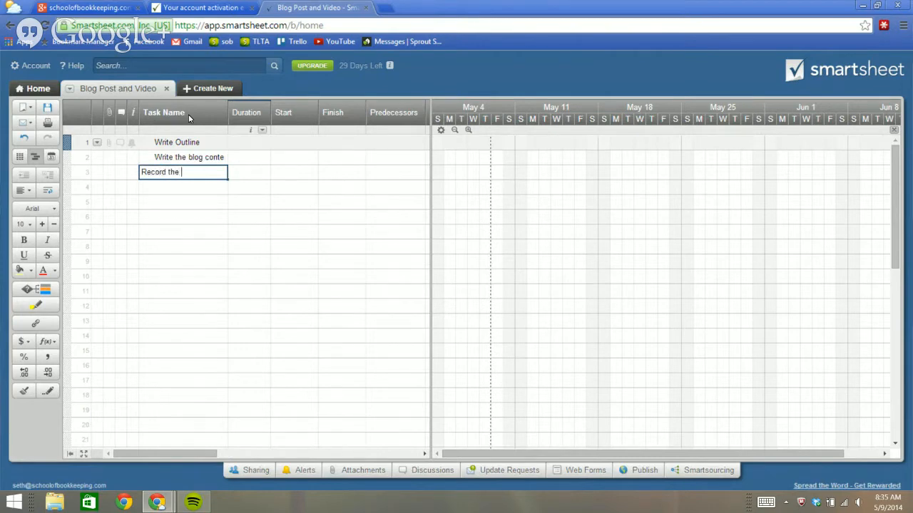
text(video)
key(Return)
text(Edi)
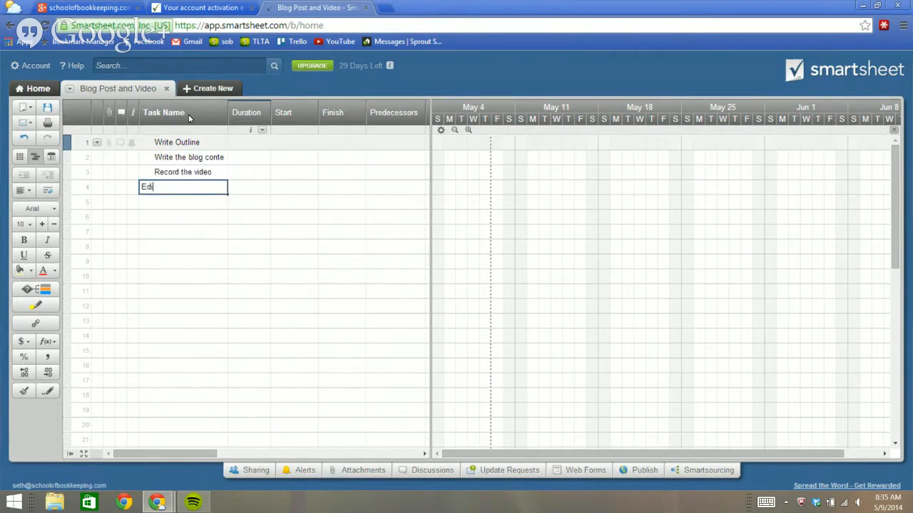
text(t the video)
key(Return)
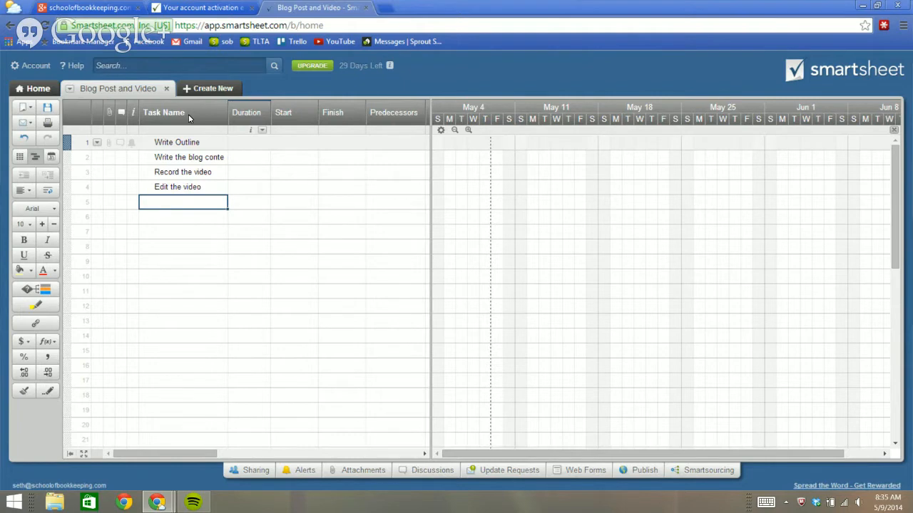
- Add tasks Review the video, Publish video as unlisted, Publish blog with video embedded, Change video status to public
text(Review the video)
key(Return)
text(Publish video)
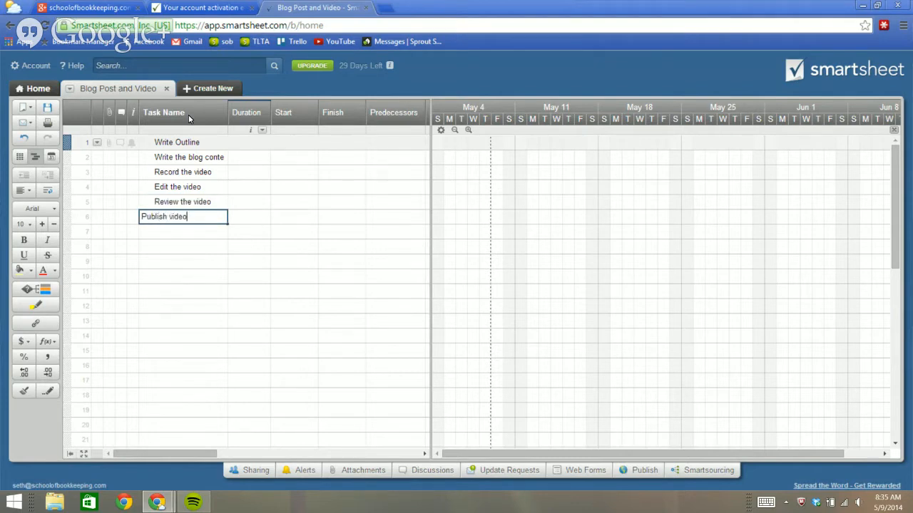
text( as unlisted)
key(Return)
text(Publish)
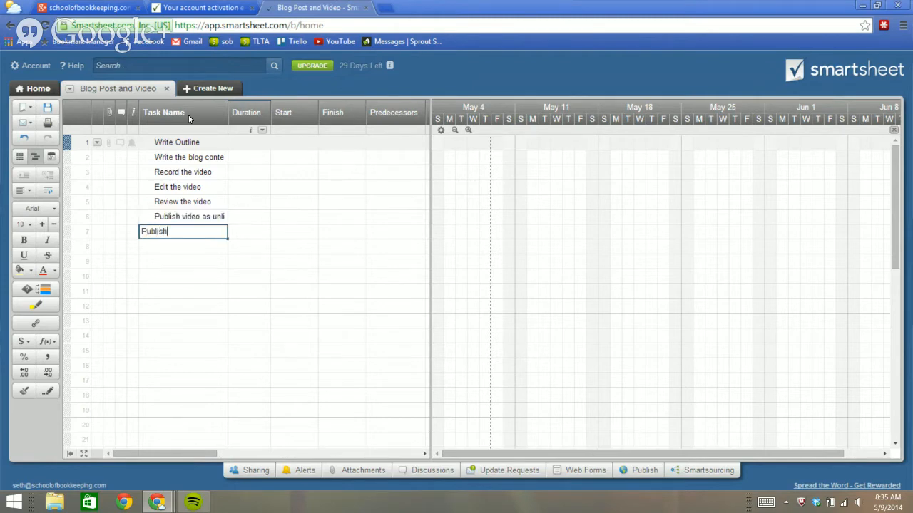
text( blog with video embedded)
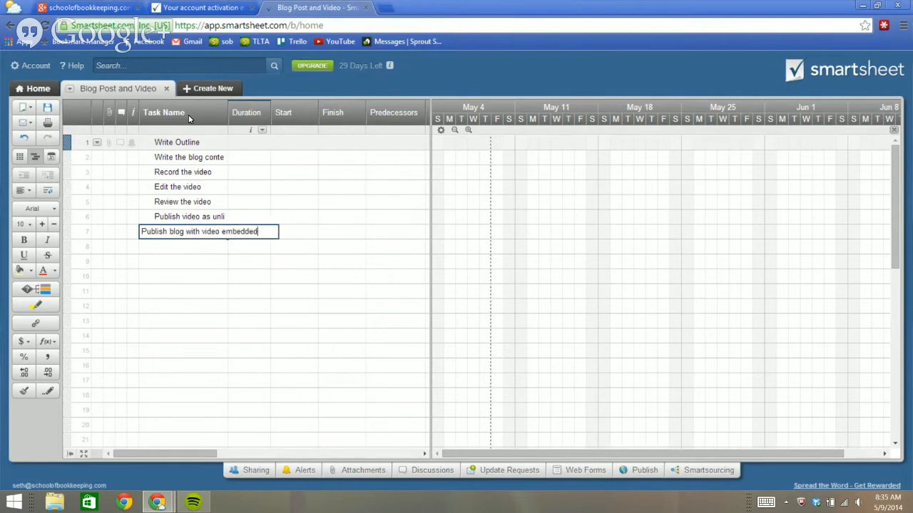
key(Return)
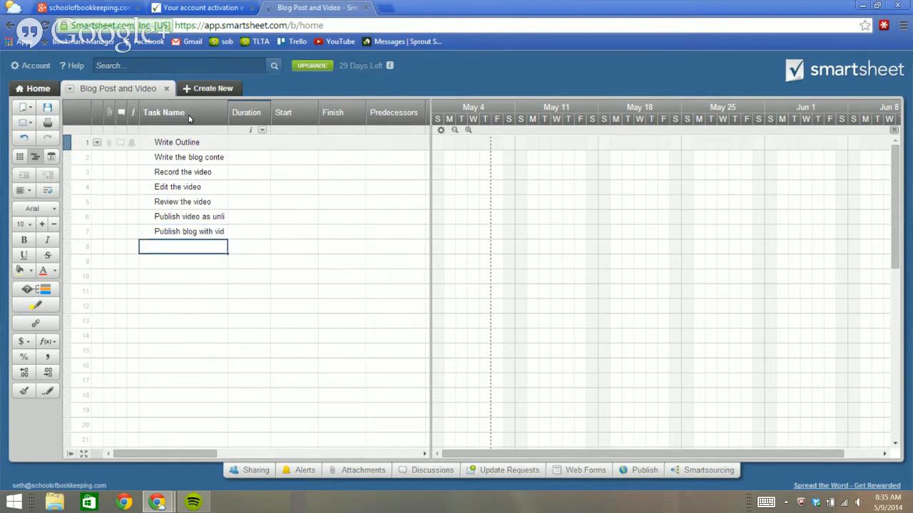
text(Change video status to public)
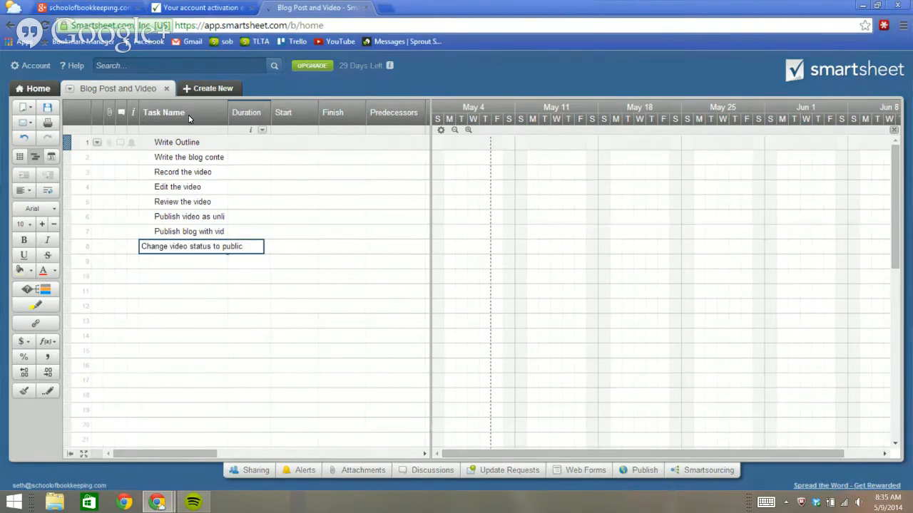
key(Return)
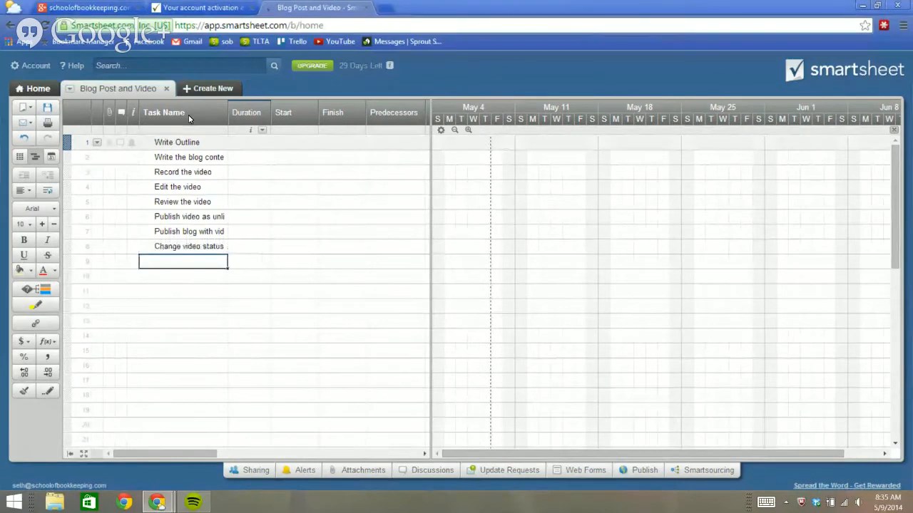
- Widen the Task Name column so the full task names are readable
click(185, 106)
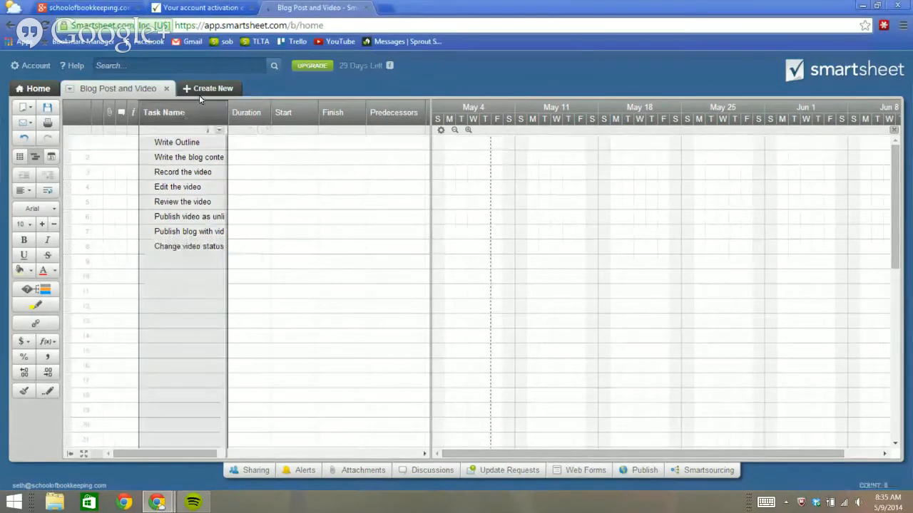
drag(229, 107, 287, 107)
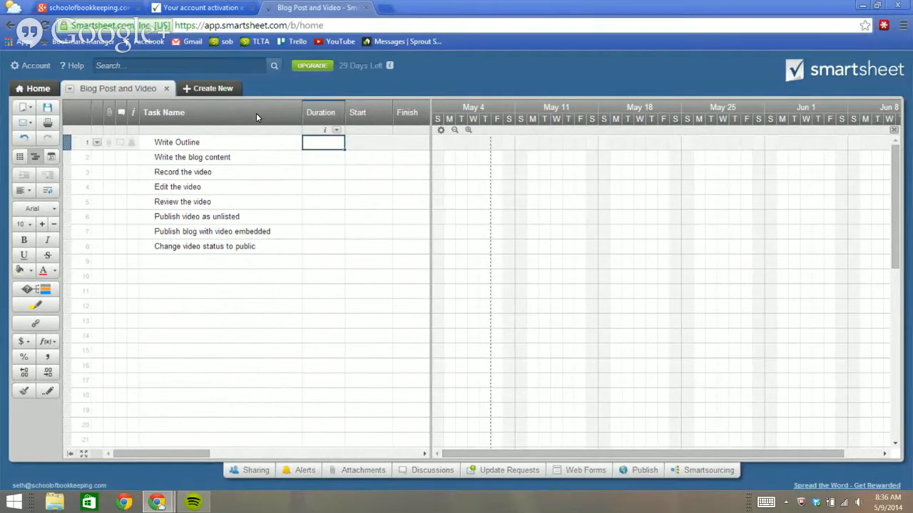
right_click(330, 113)
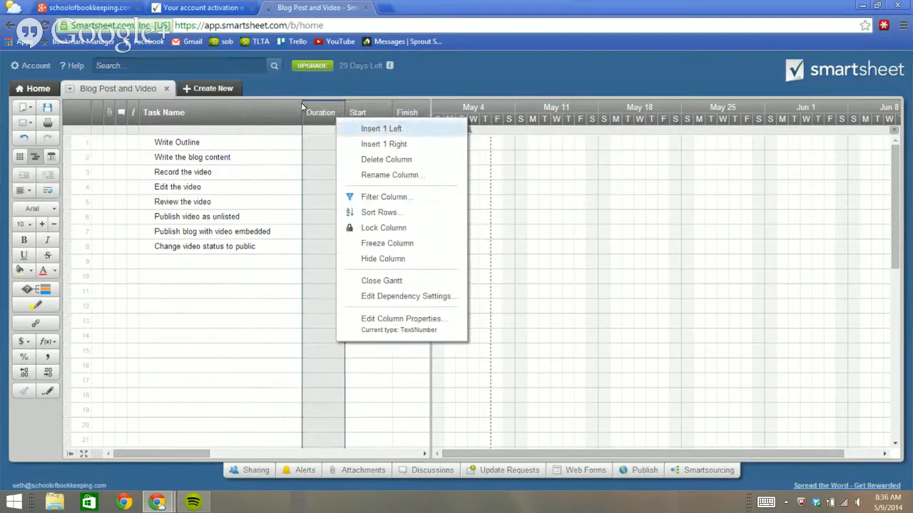
- Insert a Contact List column, Column10, to the left of Duration
click(380, 129)
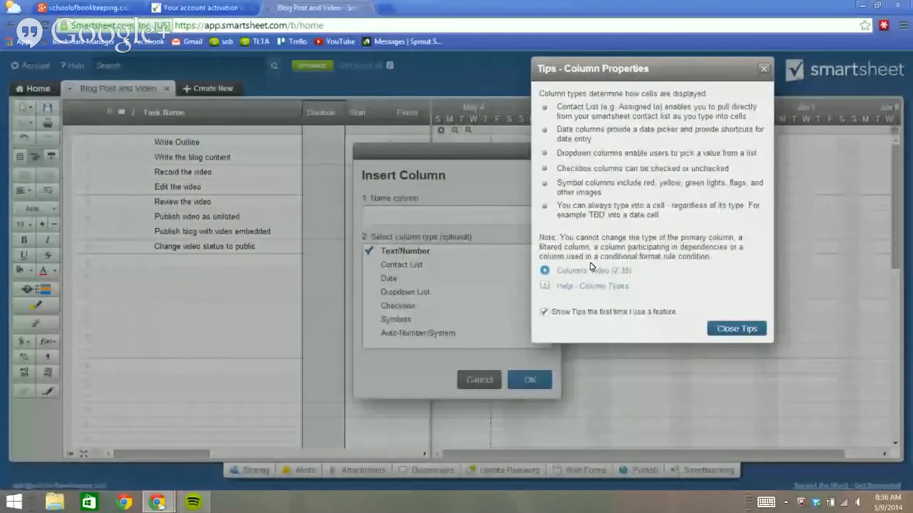
click(737, 328)
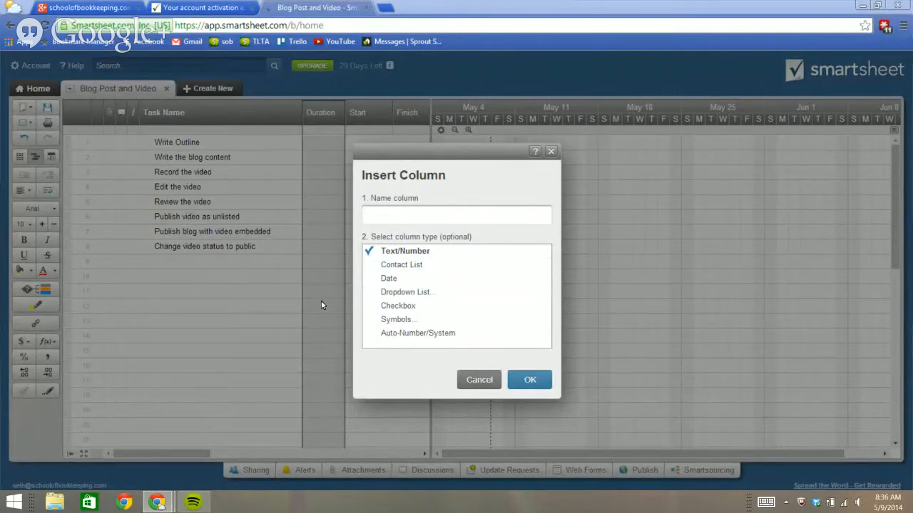
key(Down)
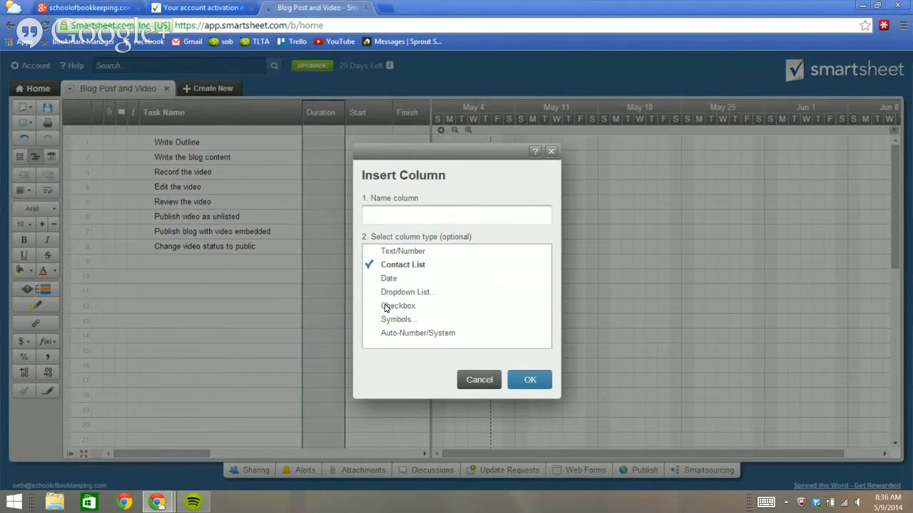
key(Escape)
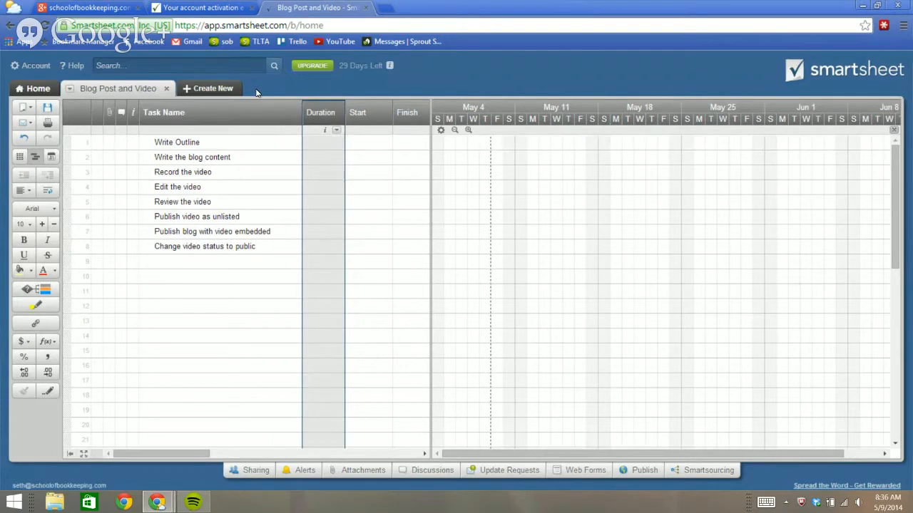
right_click(326, 117)
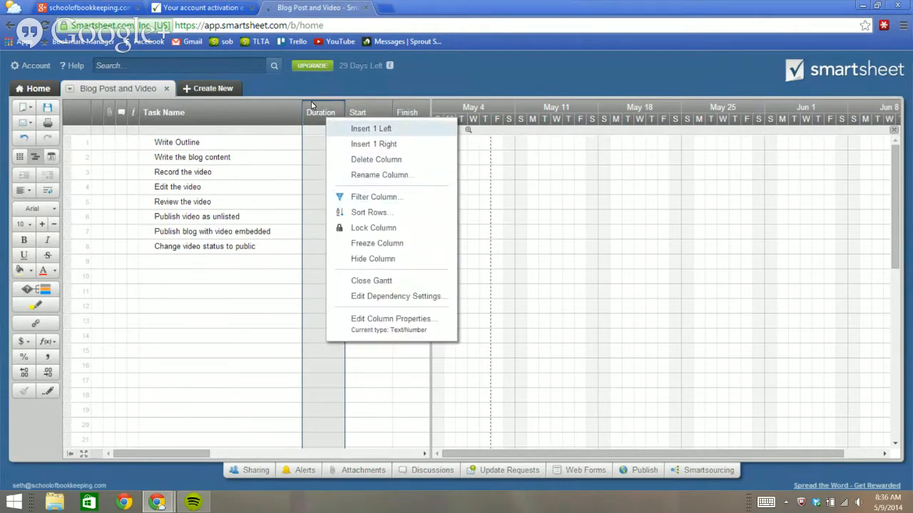
click(370, 128)
click(402, 265)
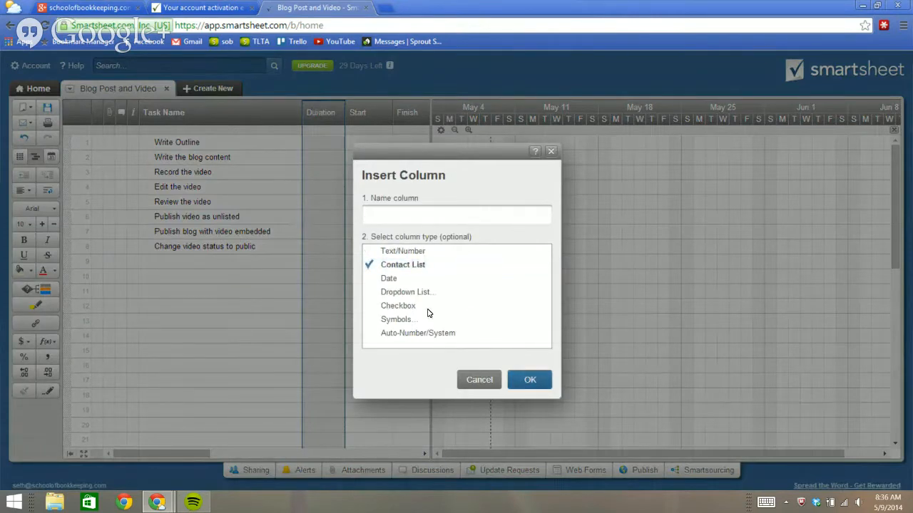
click(528, 380)
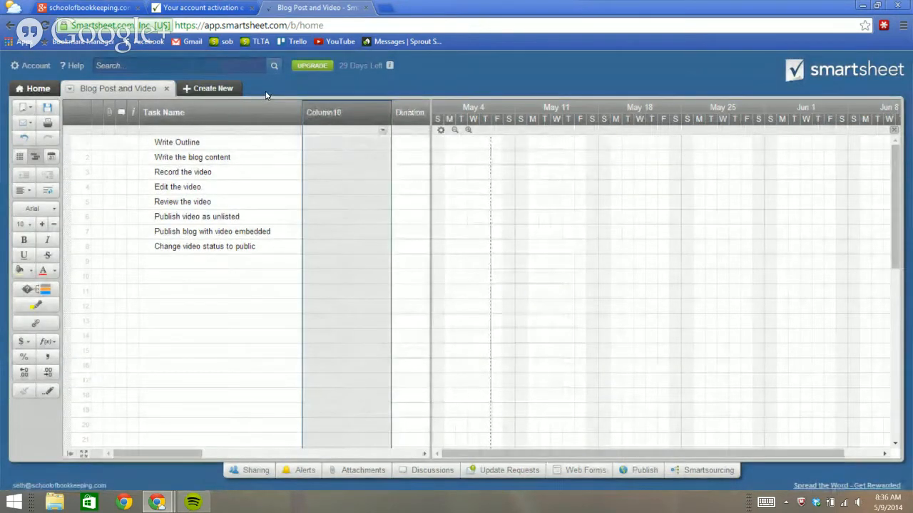
click(383, 112)
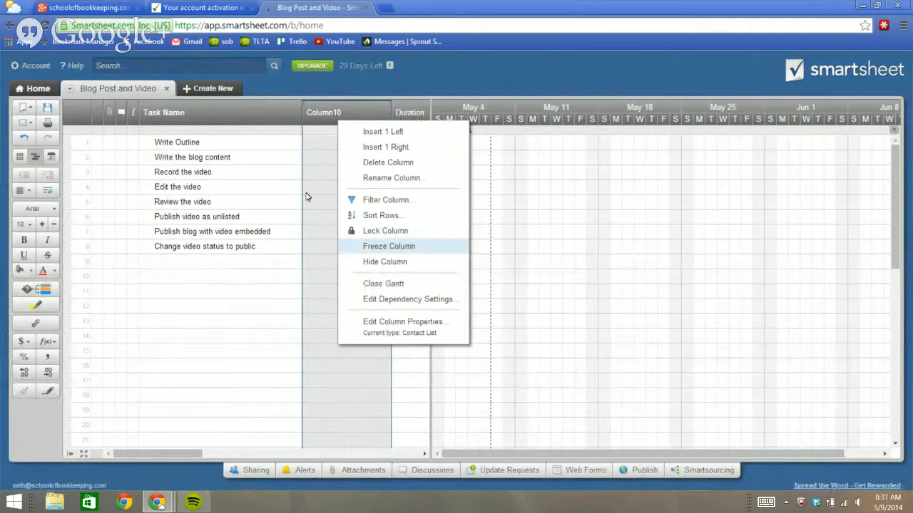
- Rename Column10 to 'Task Assigned To'
click(256, 87)
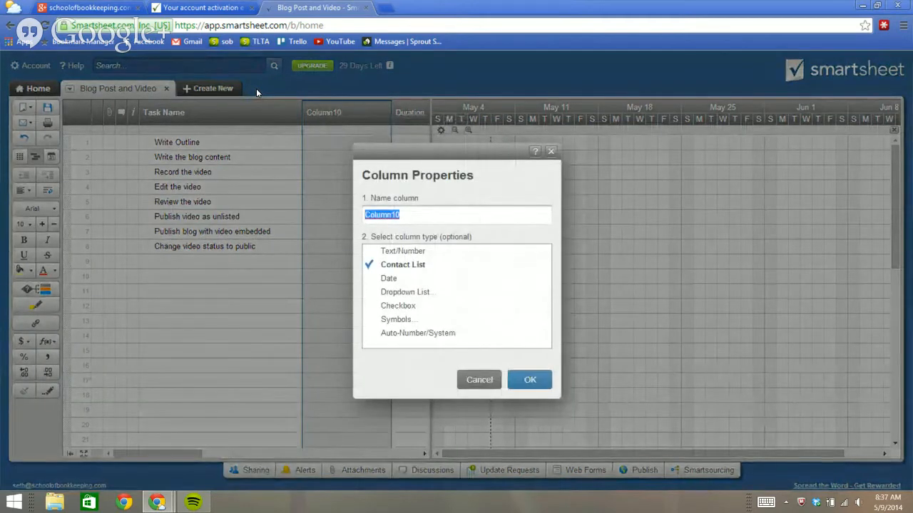
text(Task Assinged)
key(BackSpace)
key(BackSpace)
key(BackSpace)
key(BackSpace)
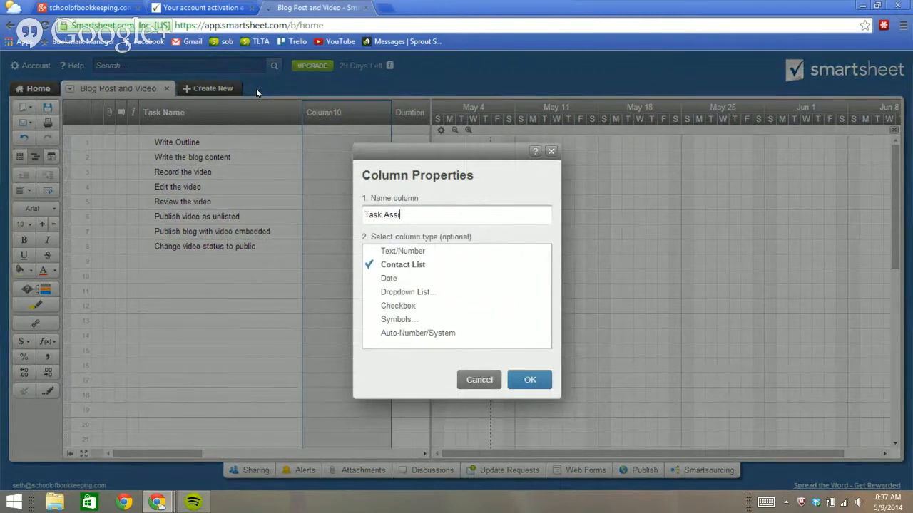
text(ned)
key(BackSpace)
key(BackSpace)
key(BackSpace)
key(BackSpace)
text(gned To)
key(Return)
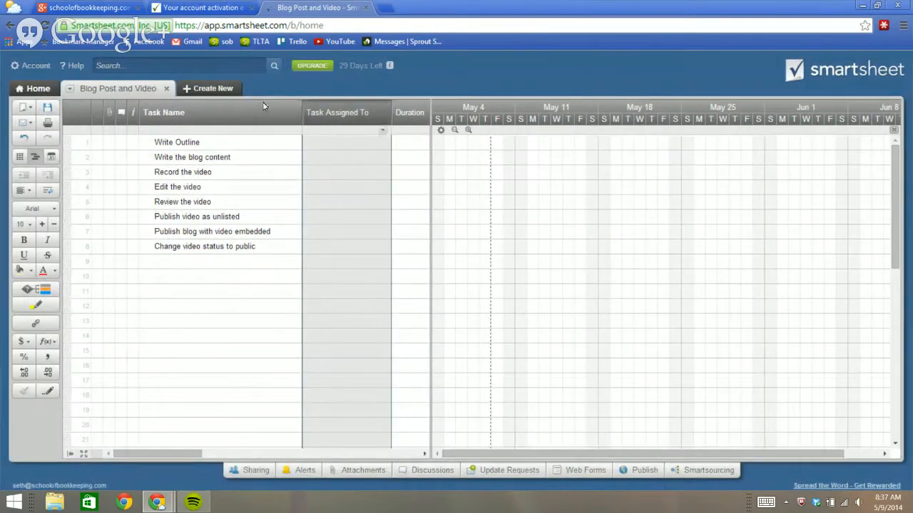
- Assign Write Outline to a newly added contact, entering the contact's name and e-mail address
click(308, 115)
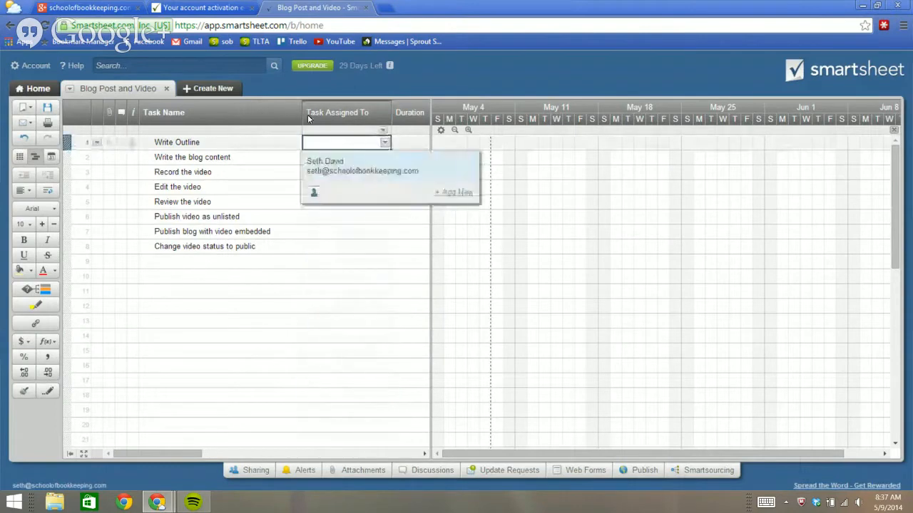
click(361, 157)
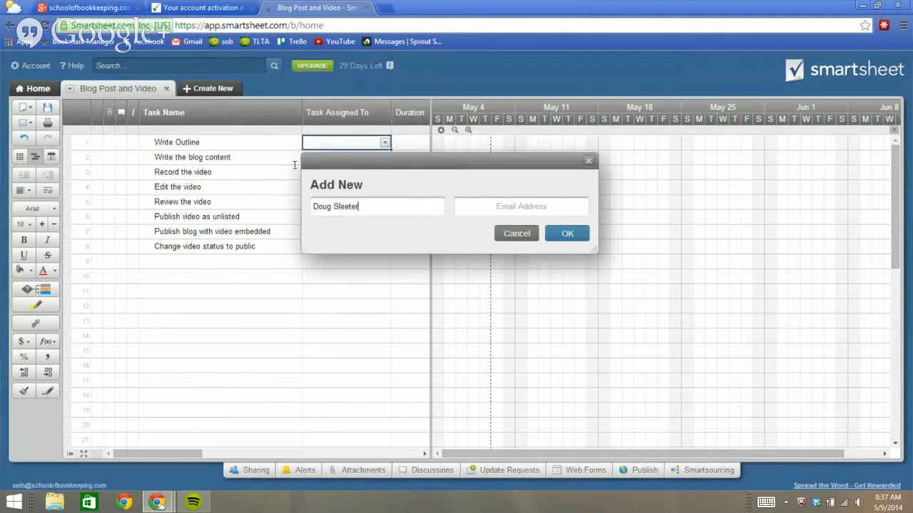
key(Tab)
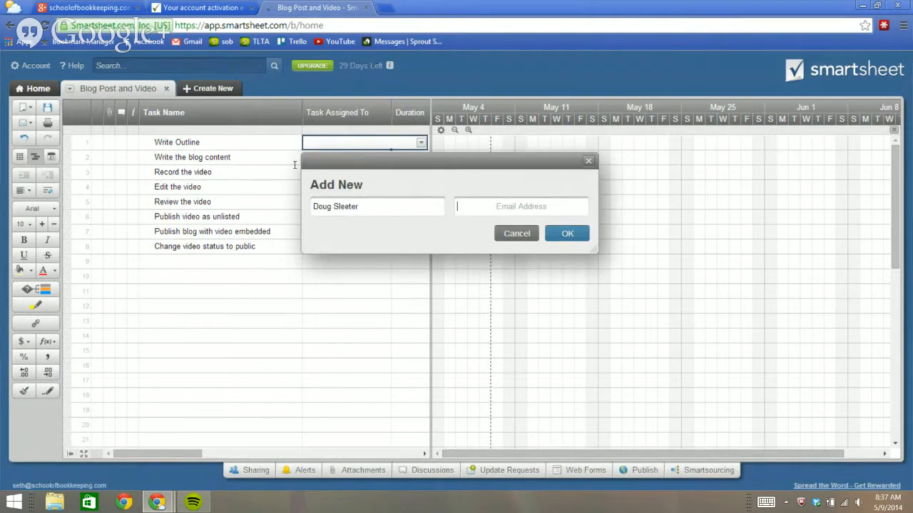
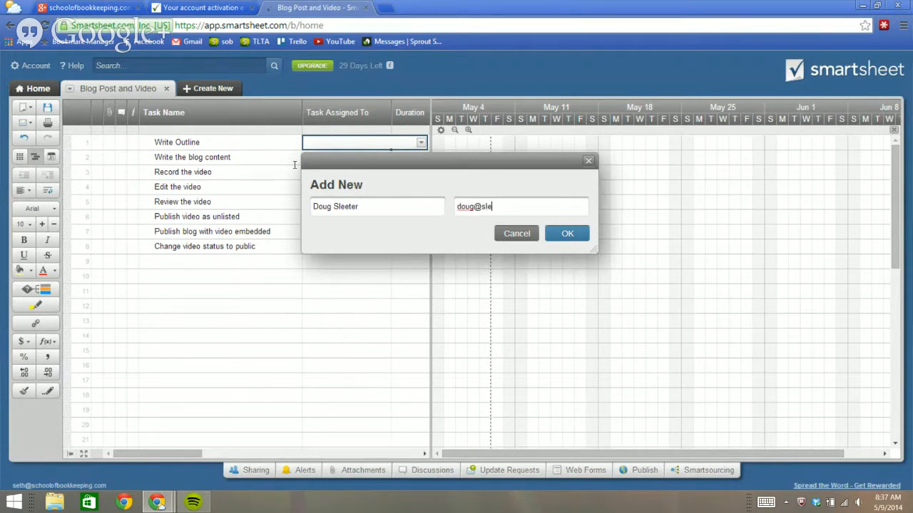
click(452, 192)
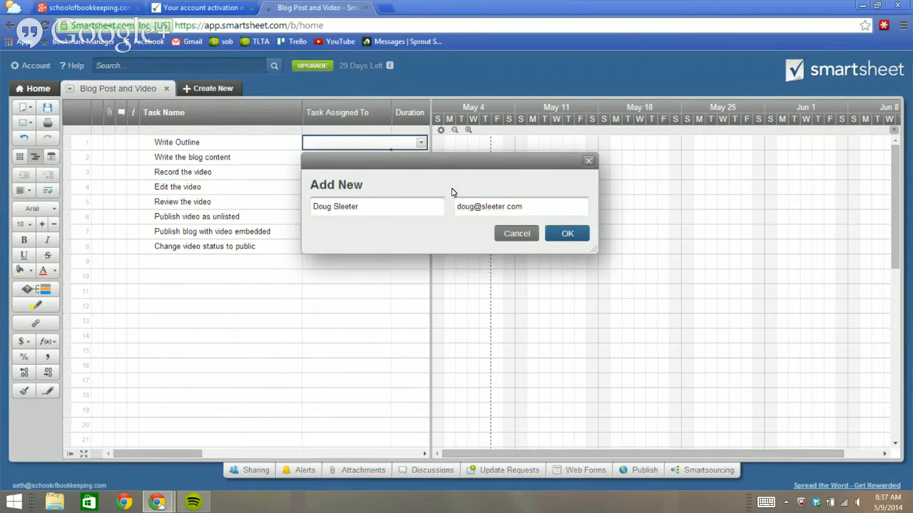
click(516, 234)
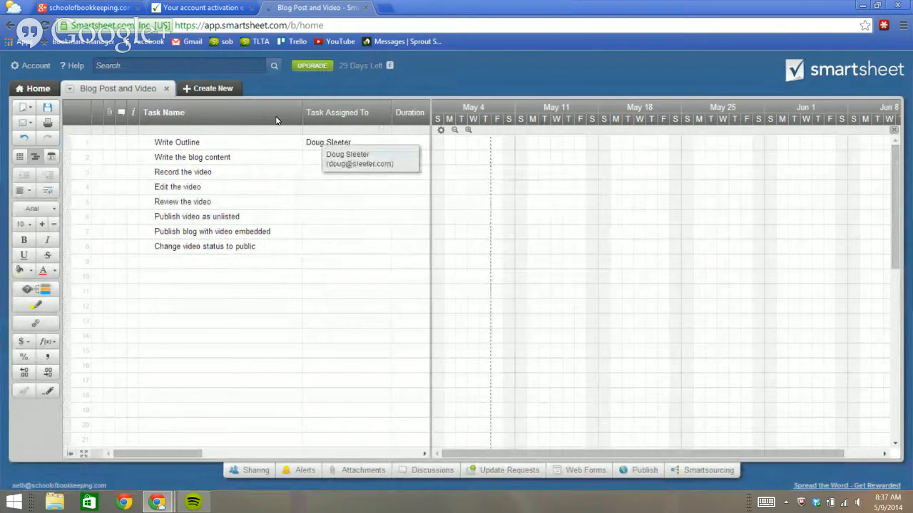
key(Tab)
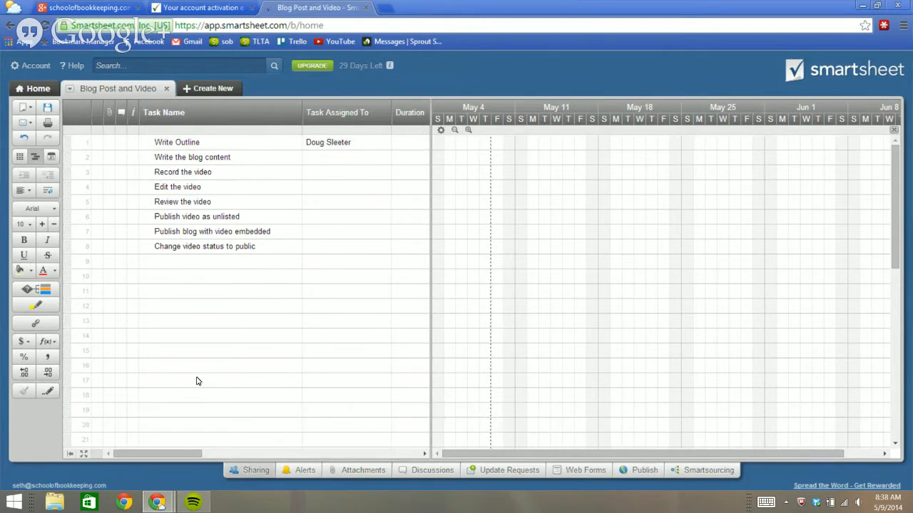
click(250, 471)
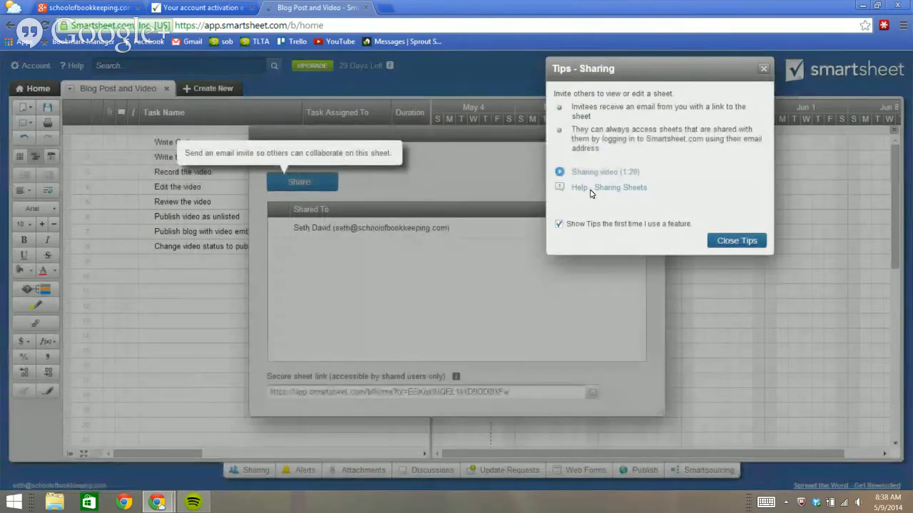
click(736, 240)
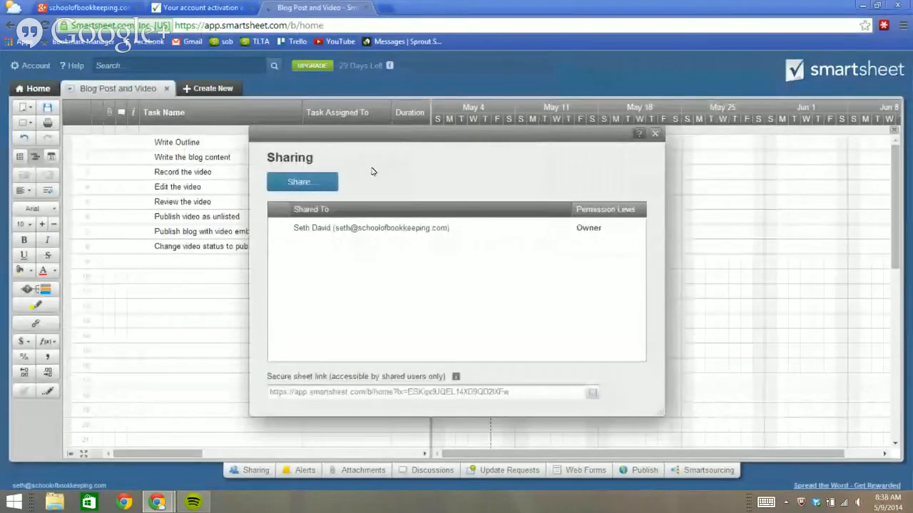
click(302, 182)
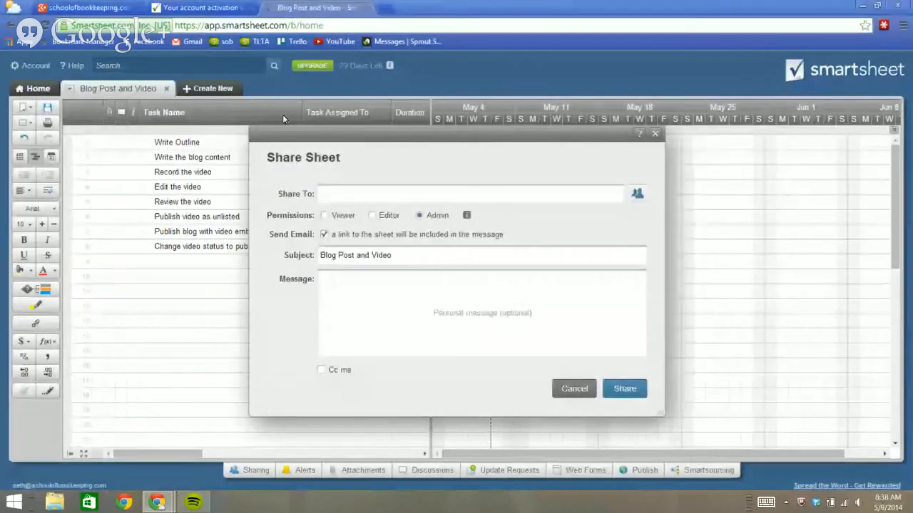
text(doug)
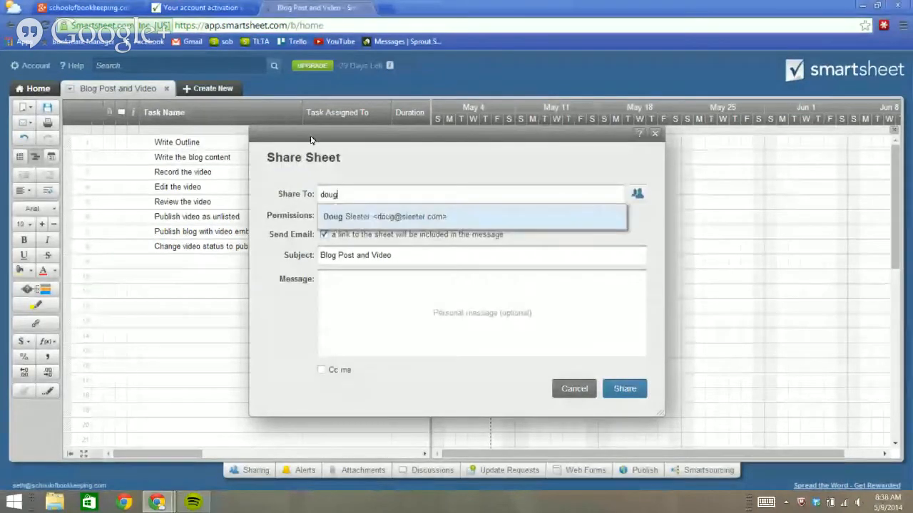
key(Return)
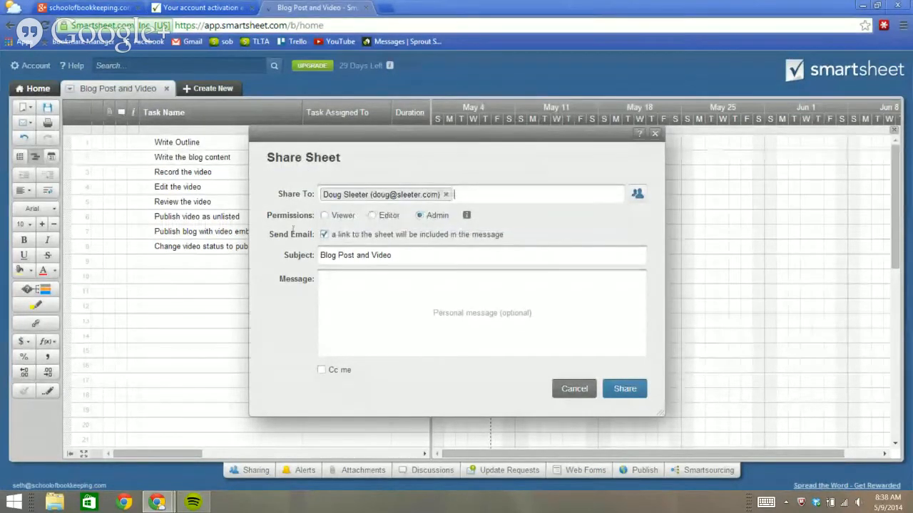
click(625, 388)
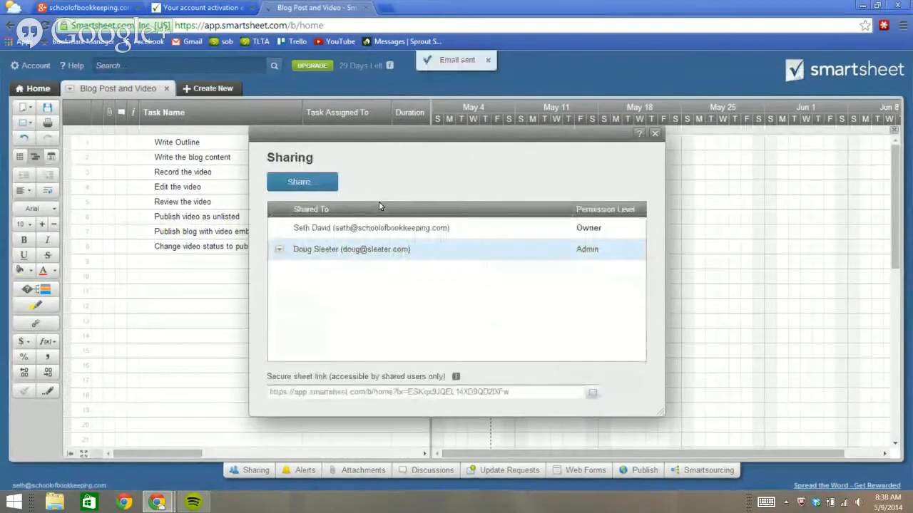
click(280, 250)
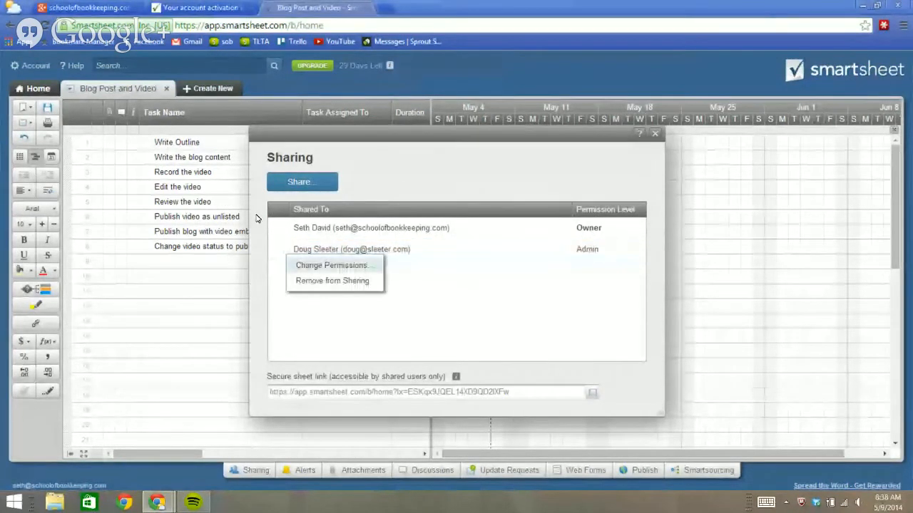
click(321, 266)
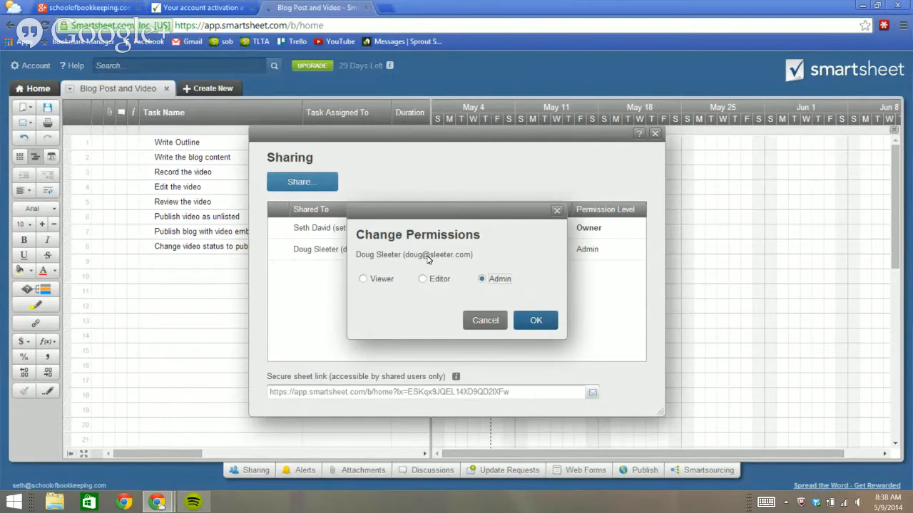
key(Escape)
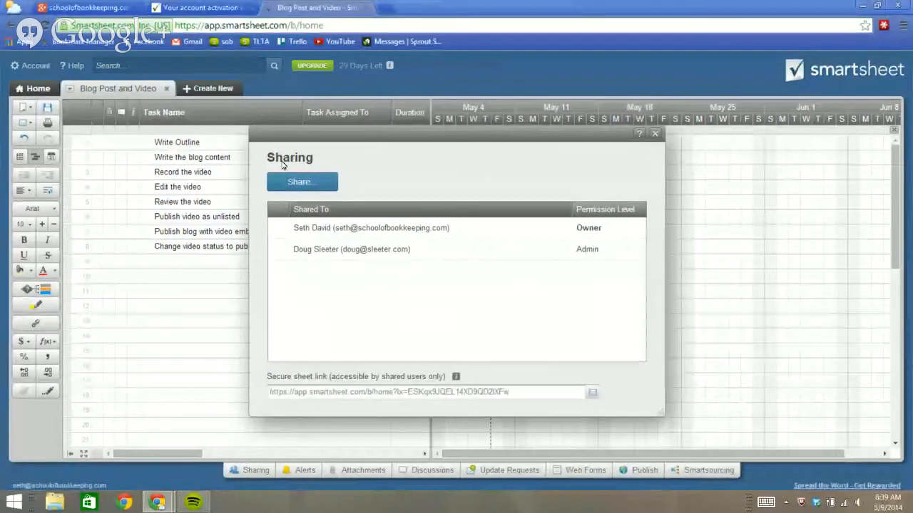
- Share the sheet as Admin with the collaborator's e-mail address, sending the invitation
click(300, 182)
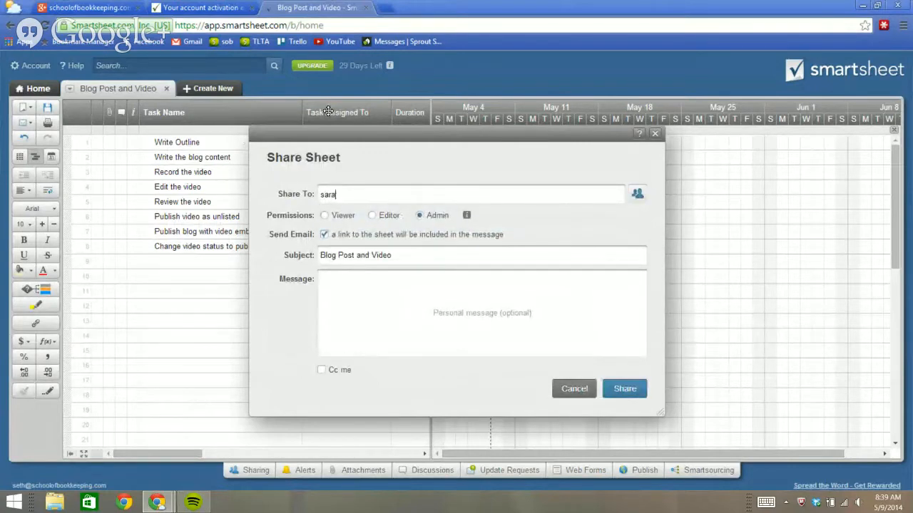
key(Return)
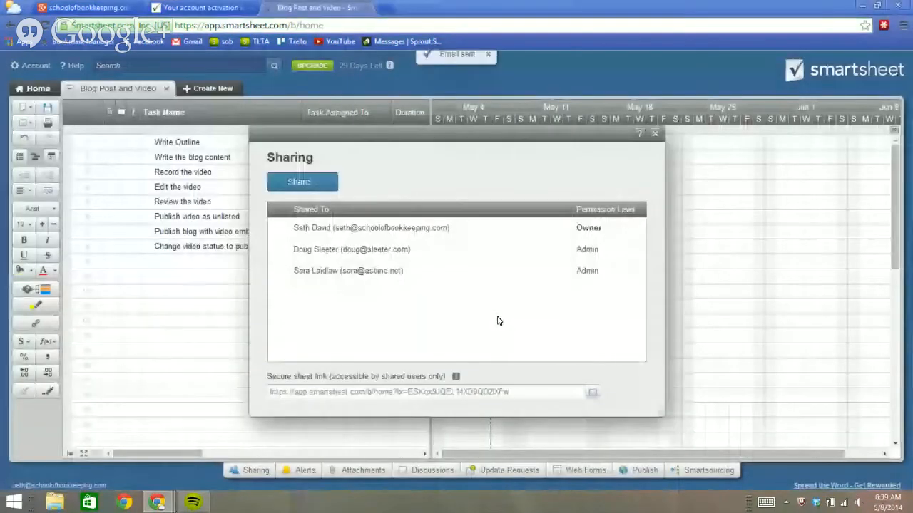
- Save the sheet and reopen its list of shared users
click(529, 116)
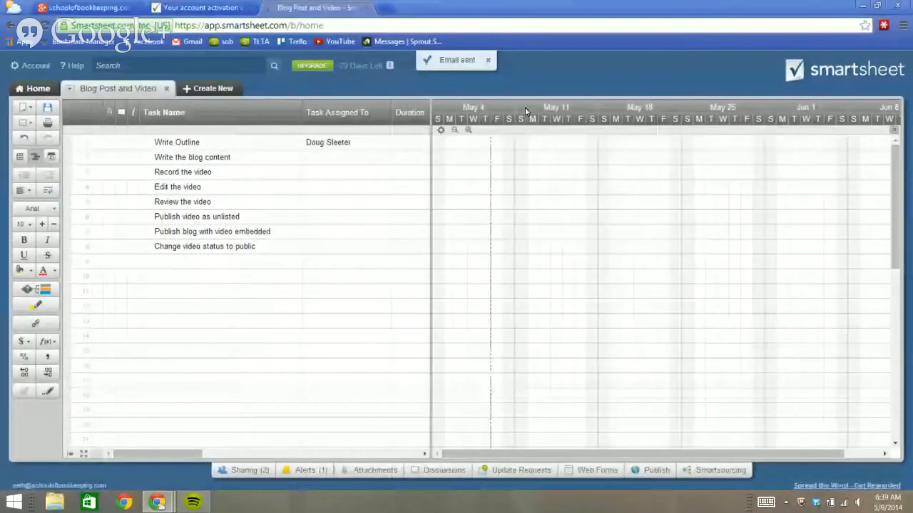
click(38, 88)
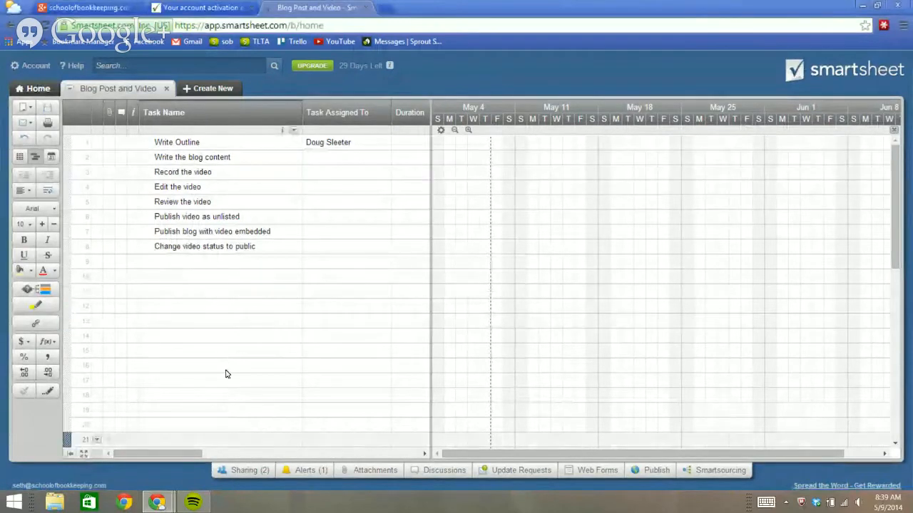
click(244, 470)
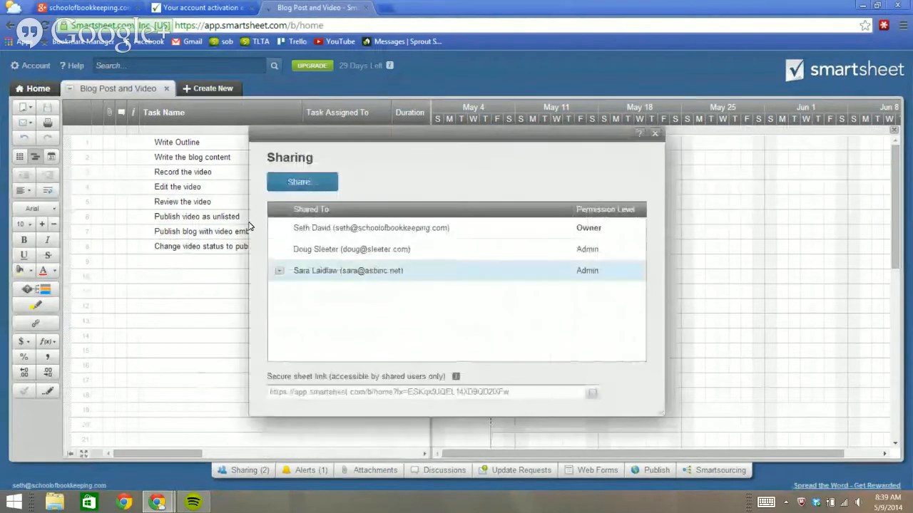
- Share the sheet as Admin with the third collaborator's pasted e-mail address, then close the Sharing dialog
click(303, 181)
text(joanne)
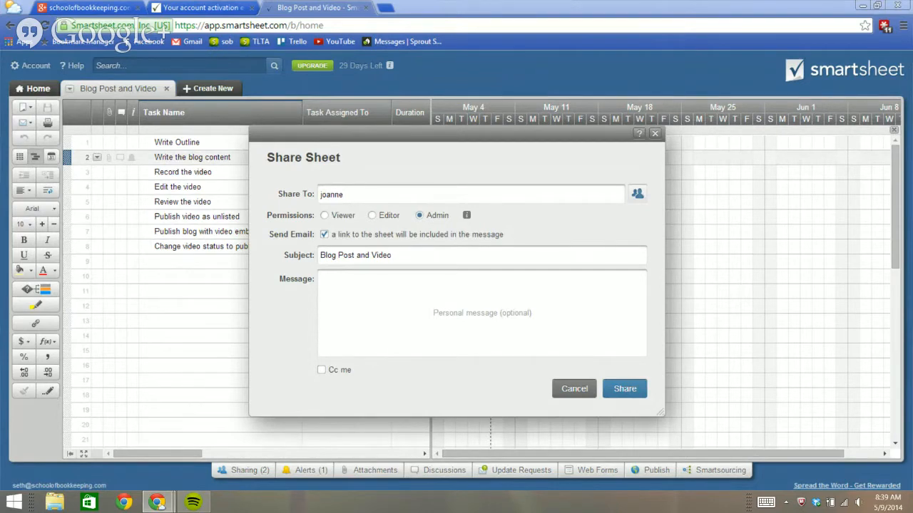
click(299, 158)
key(shift+Left)
key(shift+Home)
key(ctrl+v)
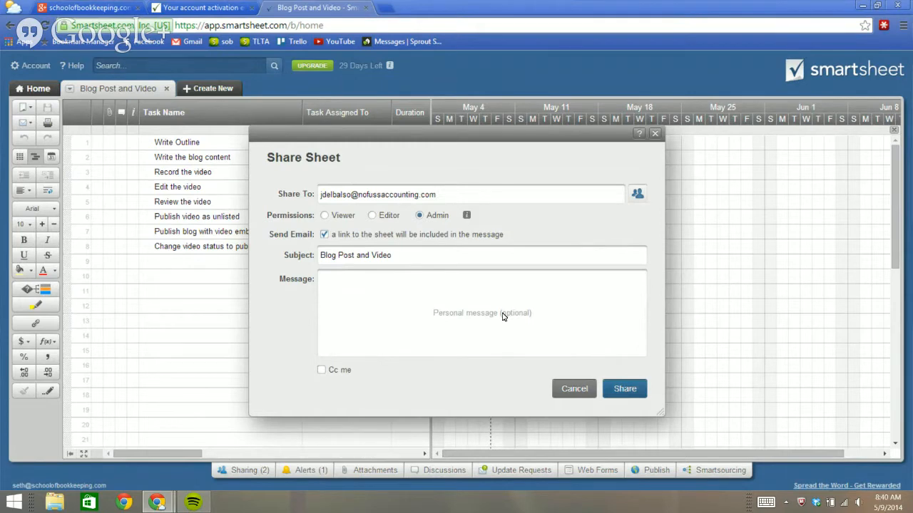
key(Return)
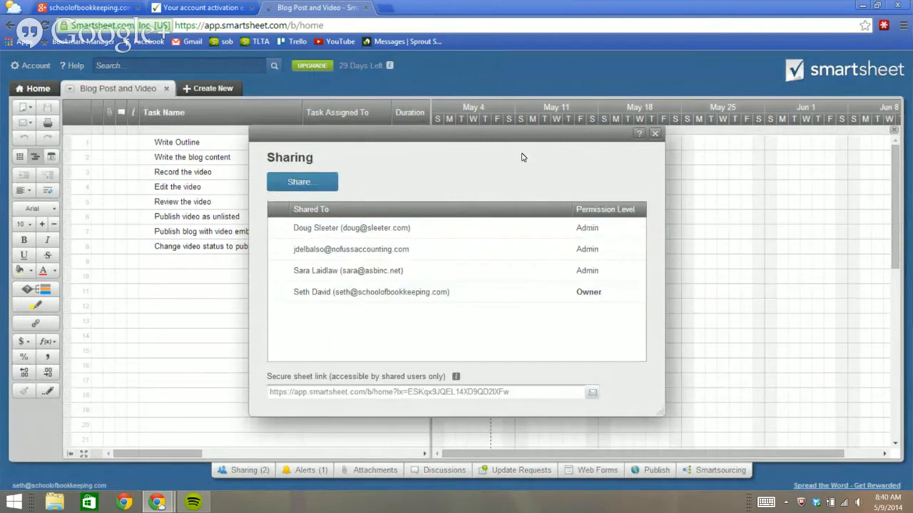
key(Escape)
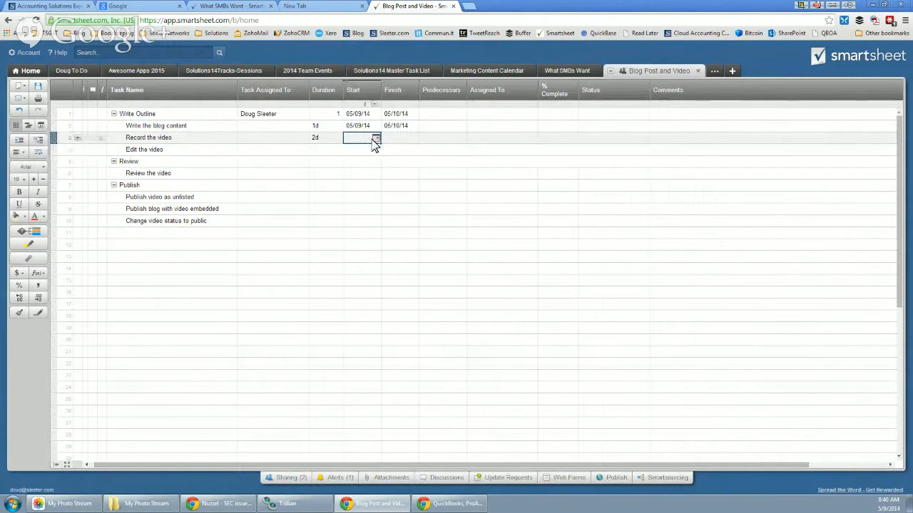
- Set Record the video's Start to May 10 and Finish to May 11, then save the sheet
click(376, 138)
click(481, 179)
click(394, 137)
click(414, 139)
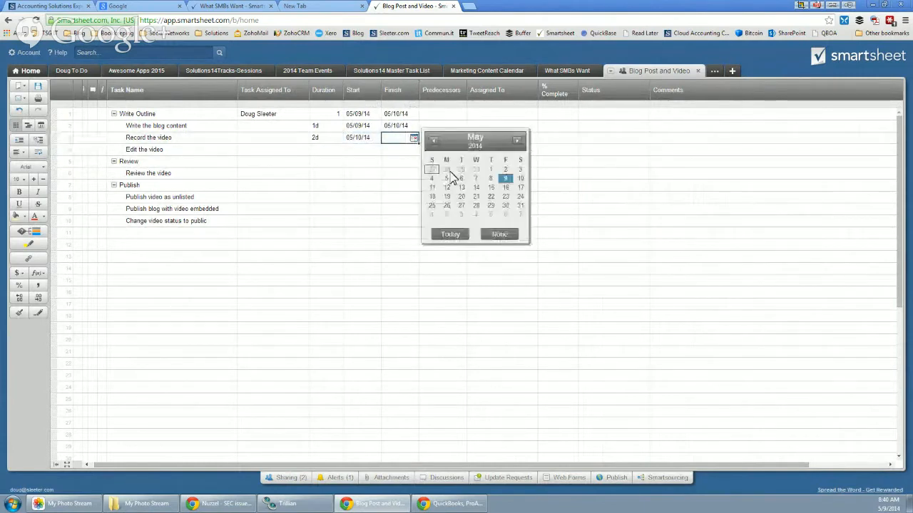
click(432, 186)
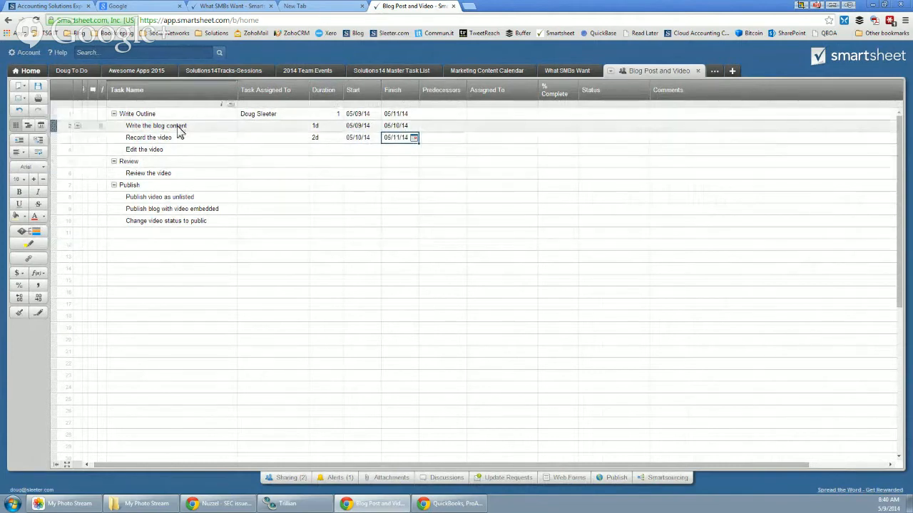
click(39, 86)
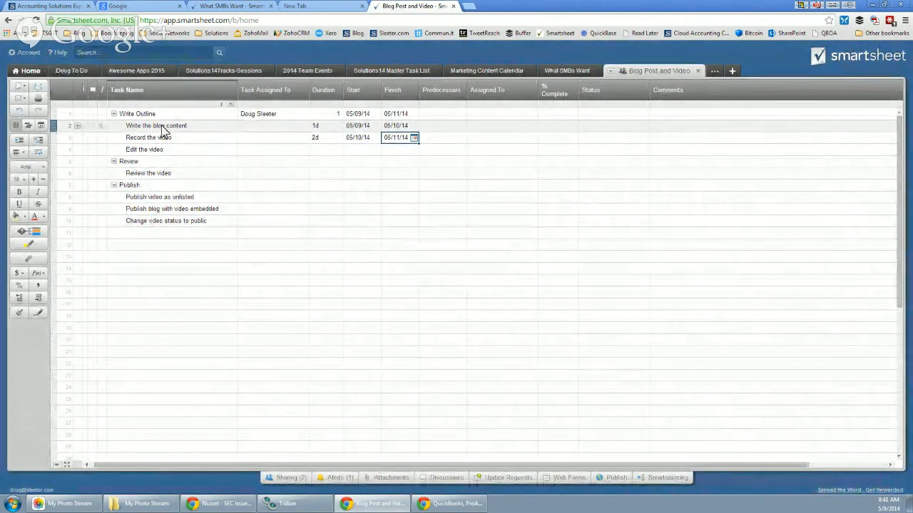
- Rename the Write Outline parent row to 'Development' and return to Grid view
click(113, 114)
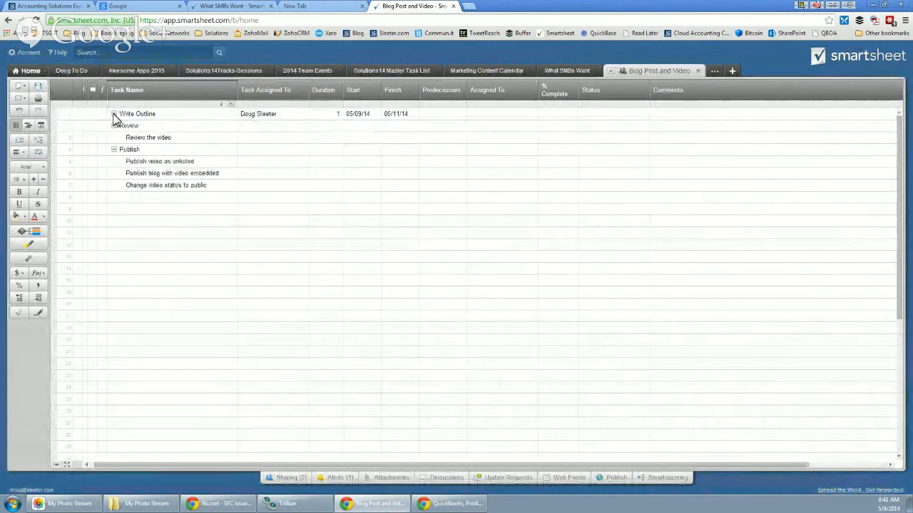
click(113, 114)
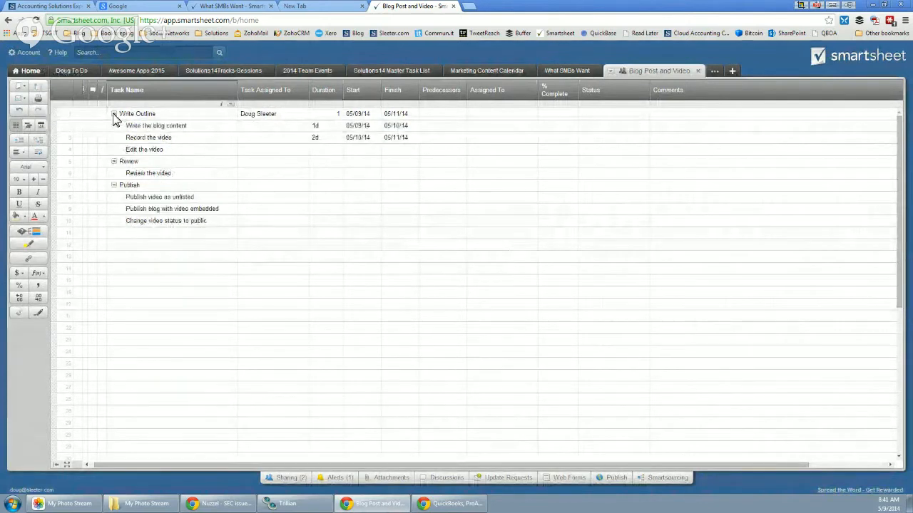
double_click(133, 117)
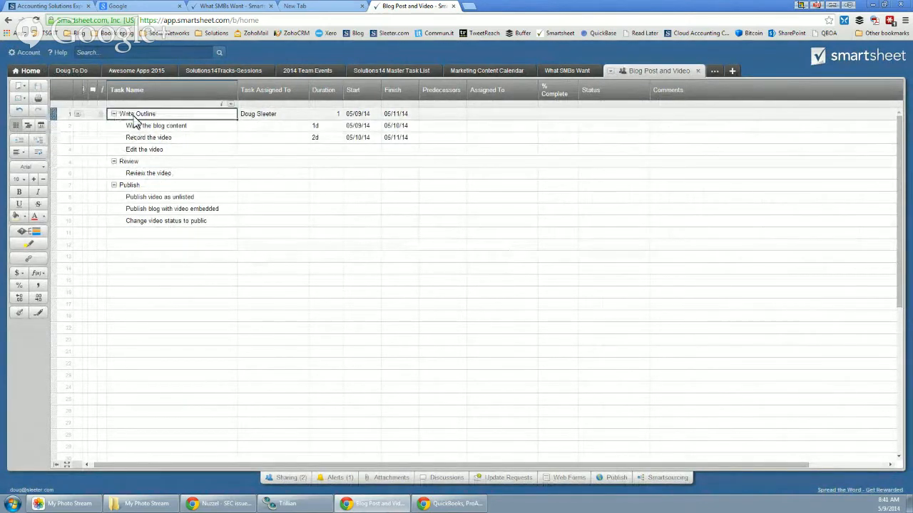
triple_click(164, 116)
text(Developmen)
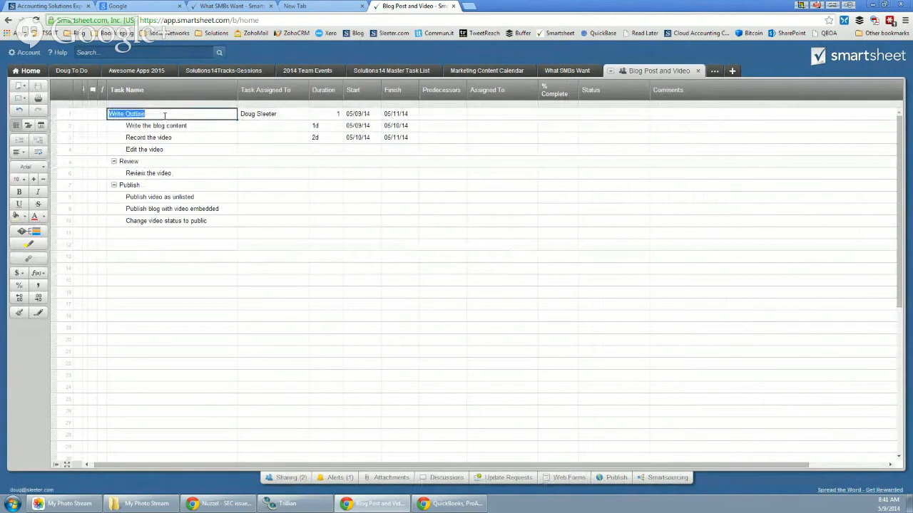
text(t)
key(Return)
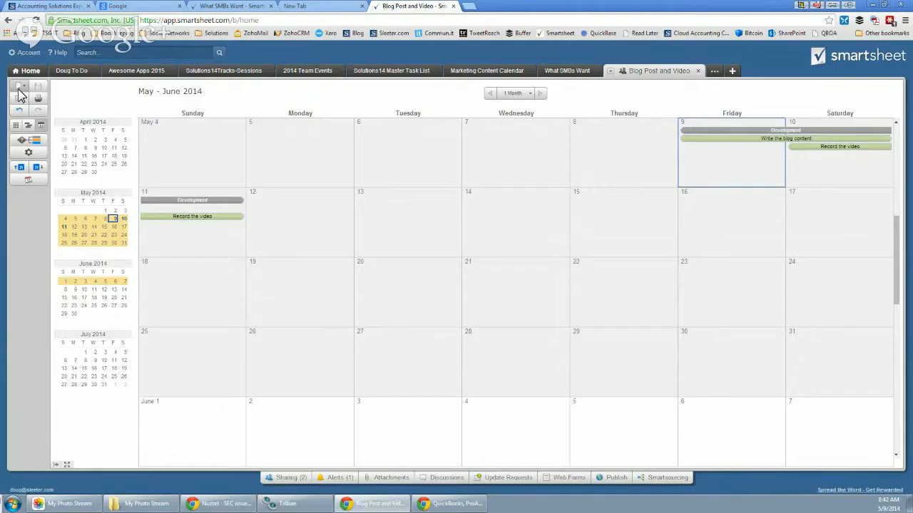
click(16, 127)
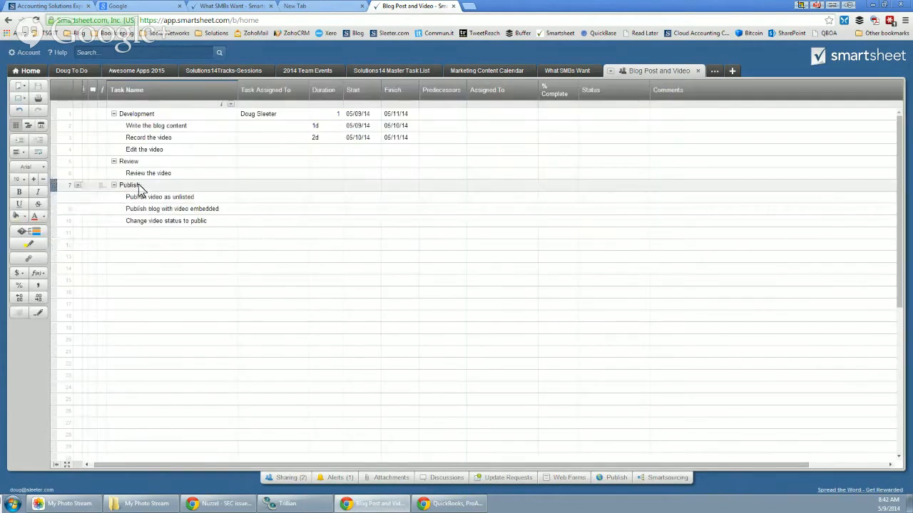
- Outdent Publish blog with video embedded, then indent it back under Publish
click(132, 207)
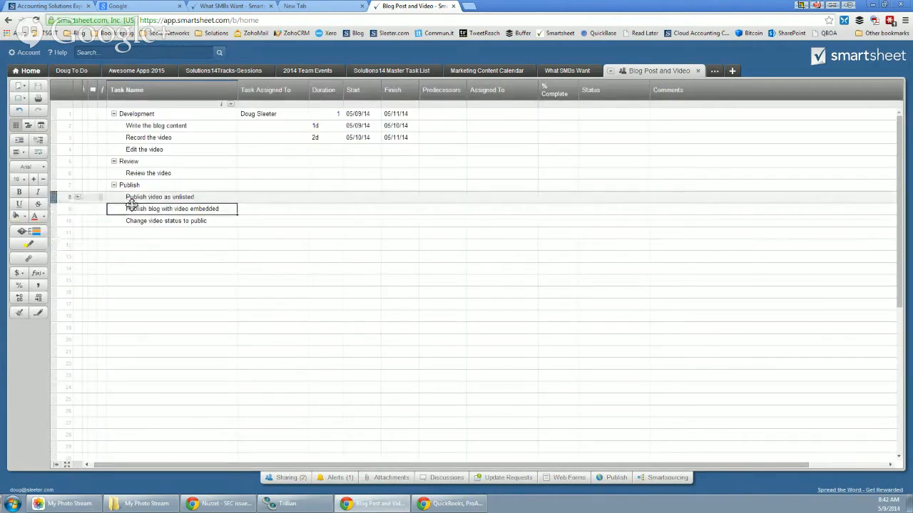
right_click(135, 211)
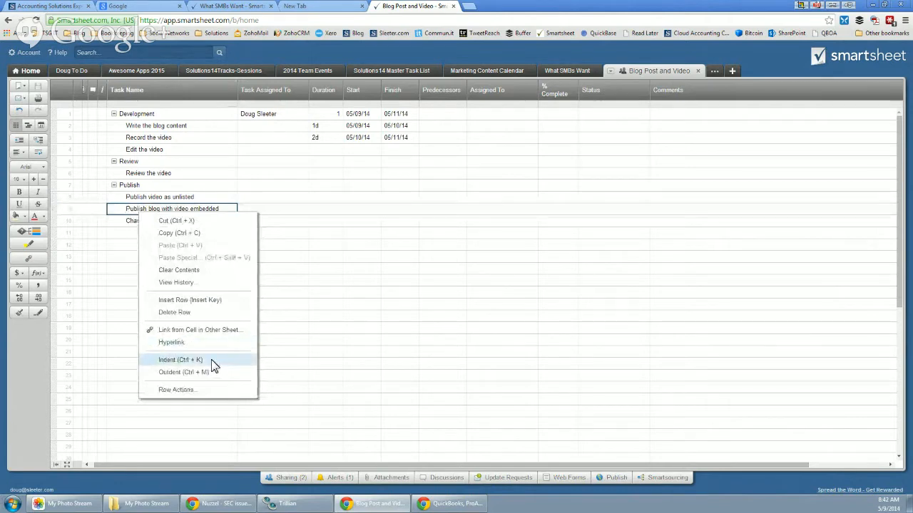
click(193, 373)
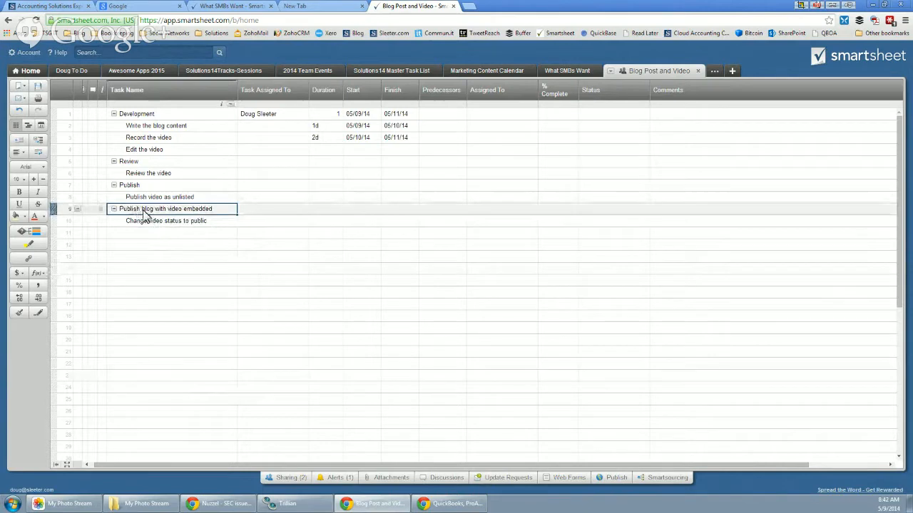
right_click(147, 216)
click(184, 362)
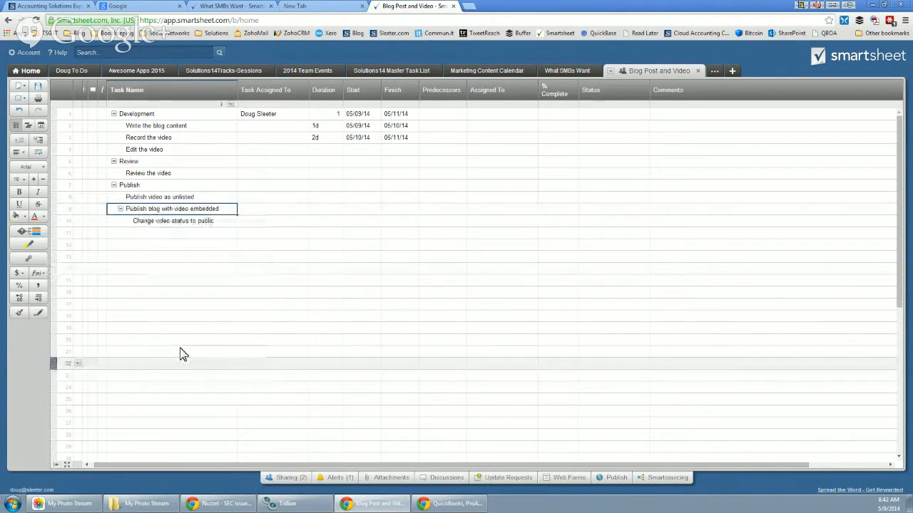
- Nest Change video status to public under Publish blog with video embedded
right_click(145, 226)
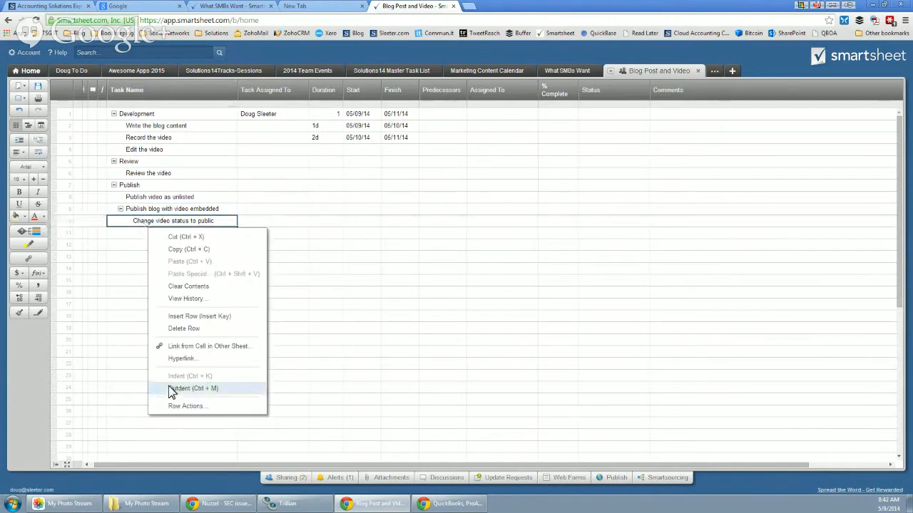
click(171, 390)
click(115, 186)
click(114, 185)
right_click(141, 225)
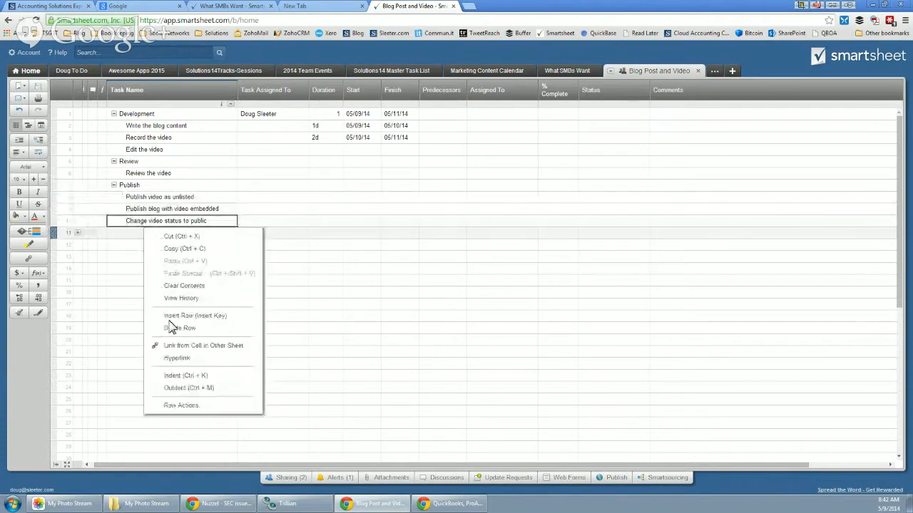
click(186, 377)
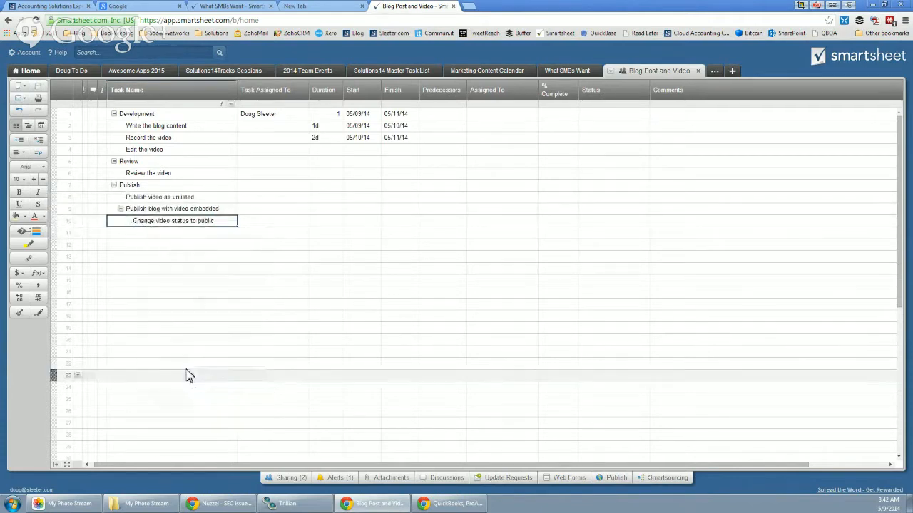
- Start Review the video on 05/13/14 using its Start date picker
click(113, 114)
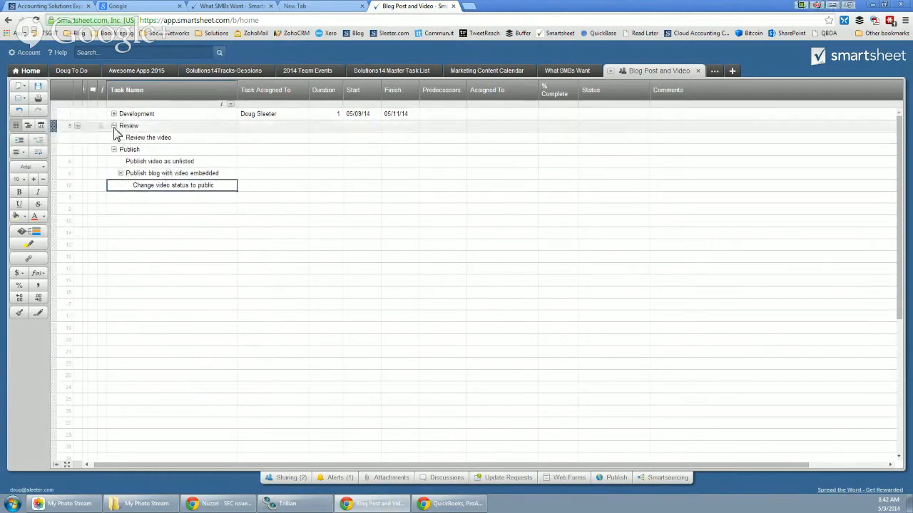
click(113, 125)
click(113, 138)
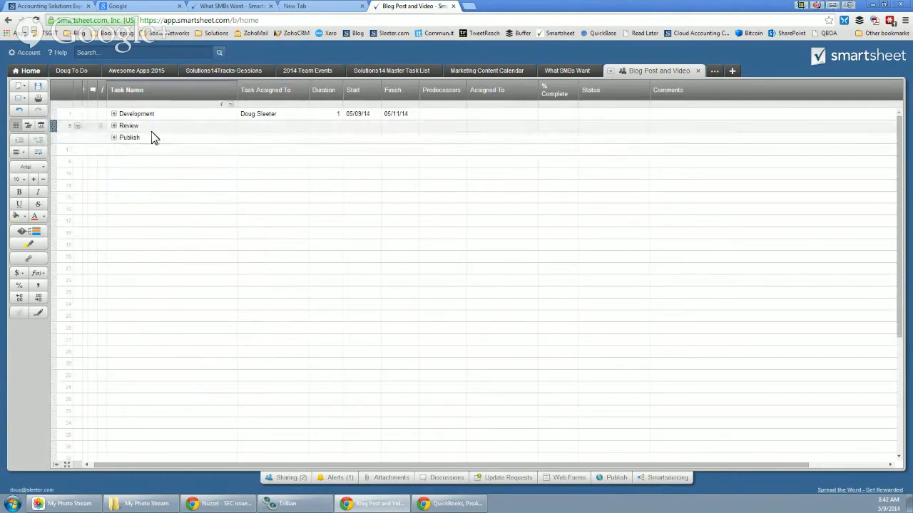
click(116, 116)
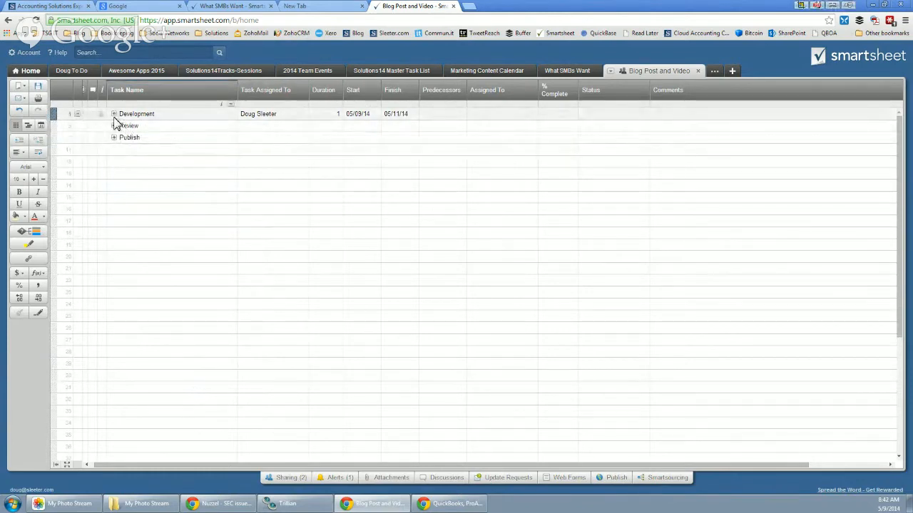
click(113, 114)
click(113, 161)
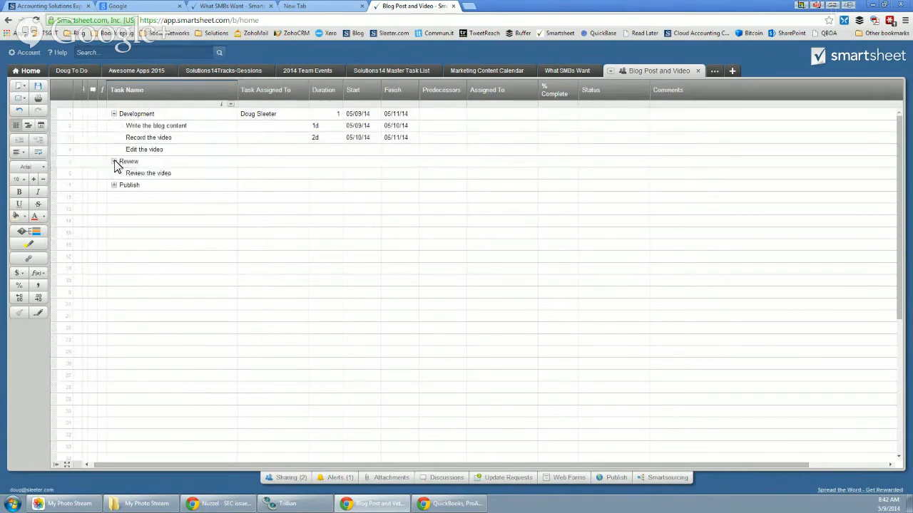
click(353, 175)
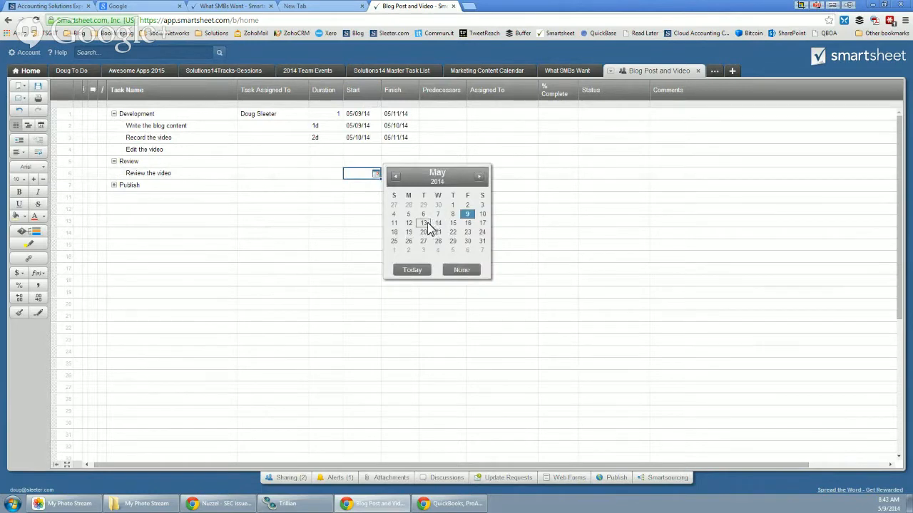
click(423, 224)
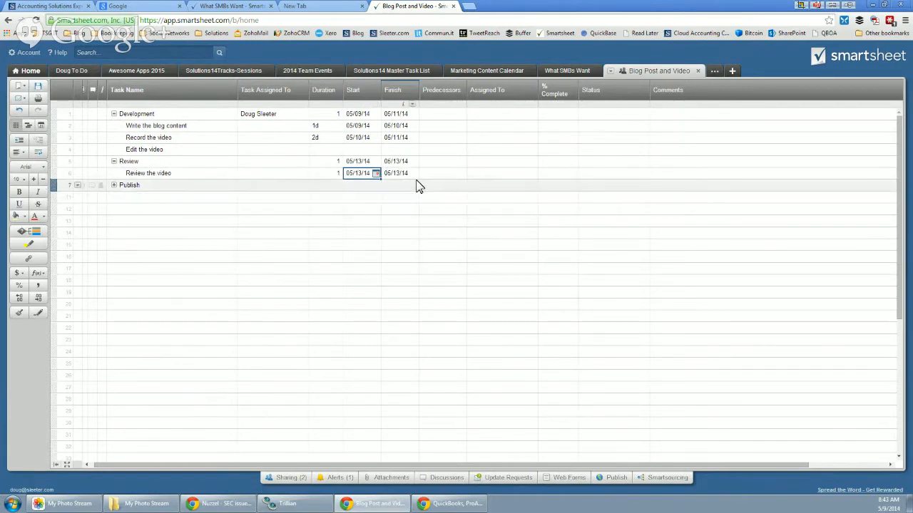
- Set Write the blog content's duration to 1 day and Record the video's to 2 days
click(329, 126)
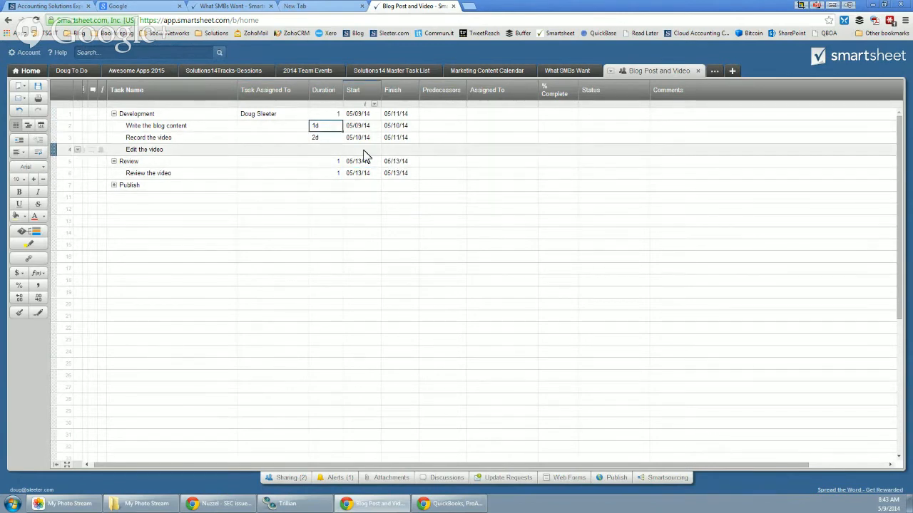
key(Tab)
key(shift+Tab)
key(Down)
key(Tab)
key(Down)
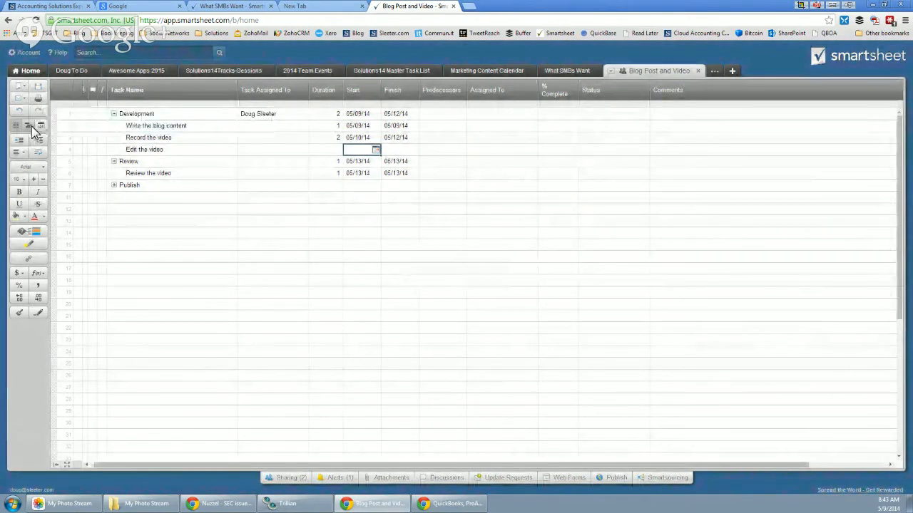
- Switch to Gantt View, expand Publish to show its three subtasks, and open and close the Account menu
click(30, 126)
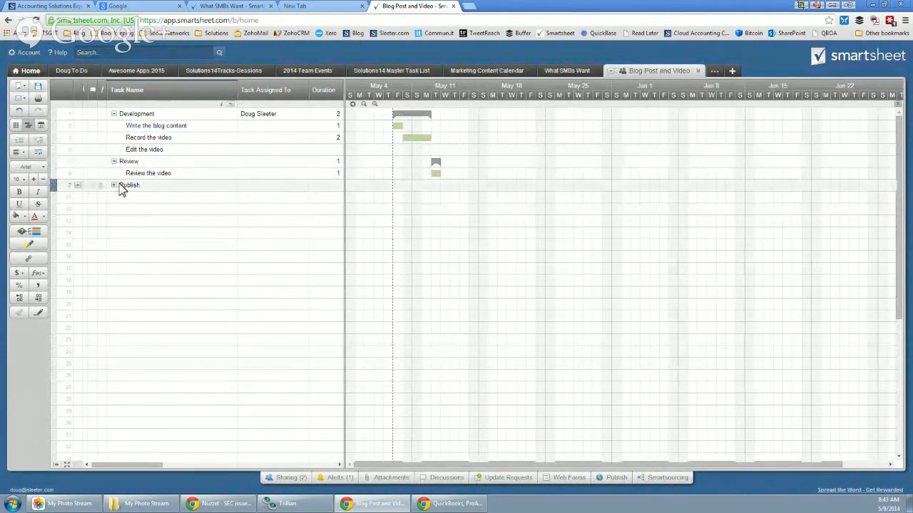
click(114, 185)
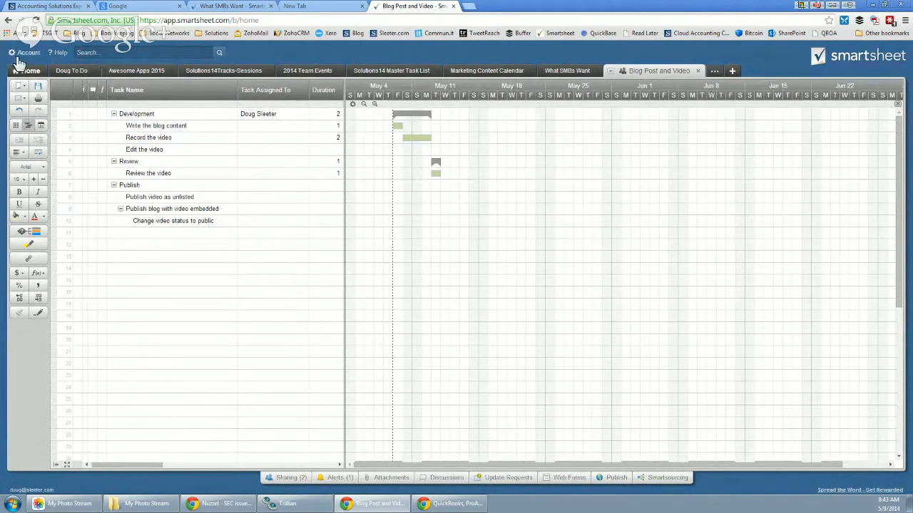
click(21, 52)
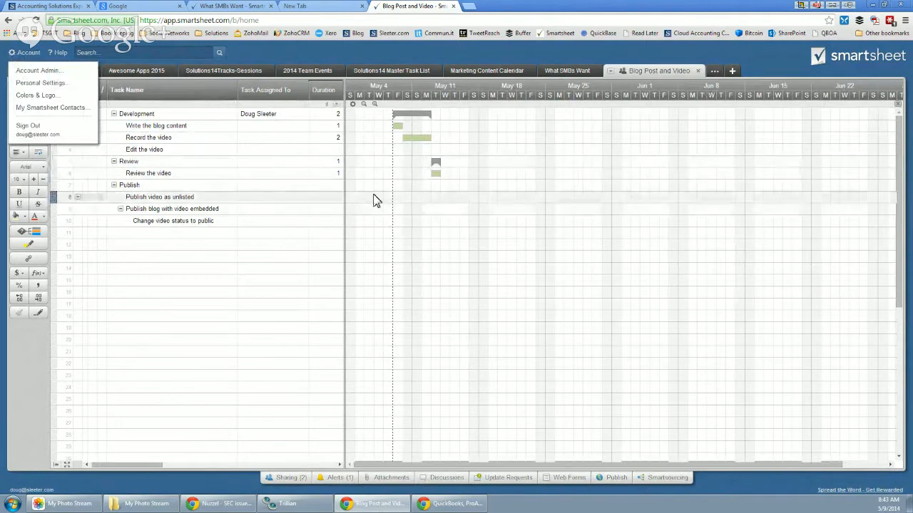
click(447, 199)
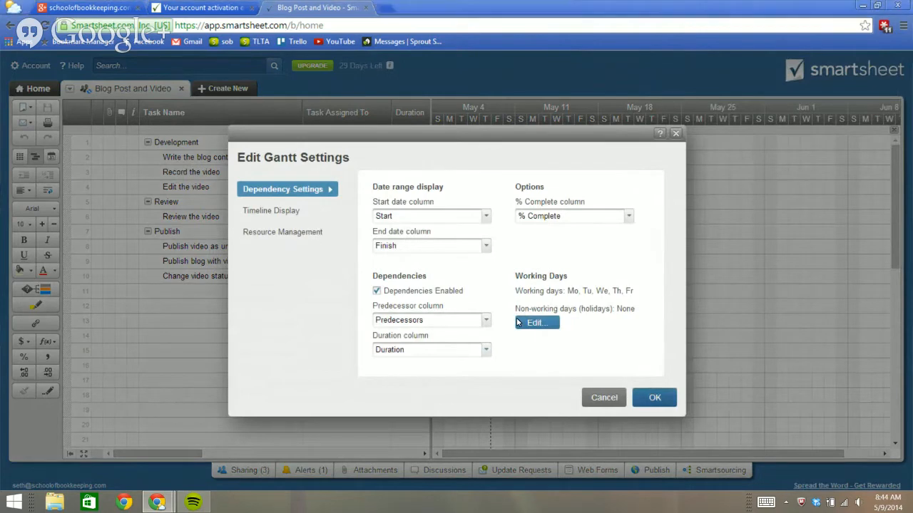
- Cancel Edit Gantt Settings and dismiss the Task Assigned To column menu without changes
click(604, 398)
right_click(356, 120)
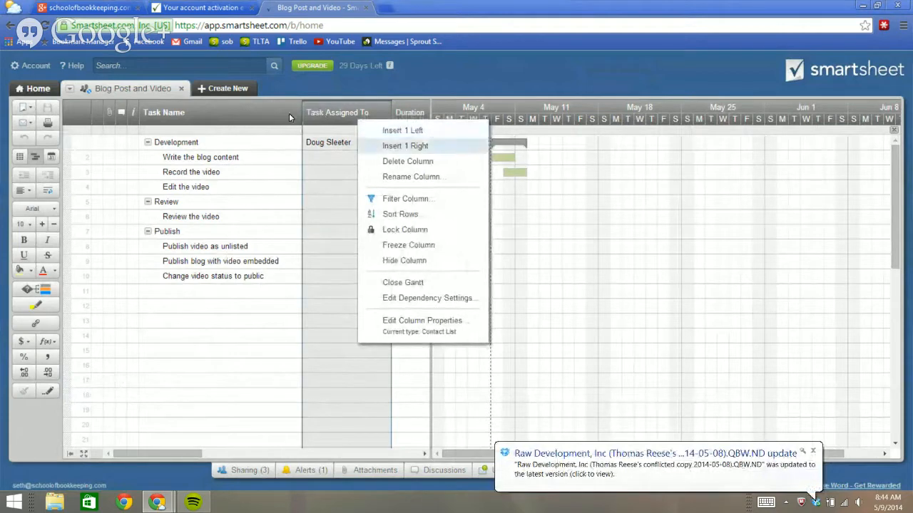
click(289, 119)
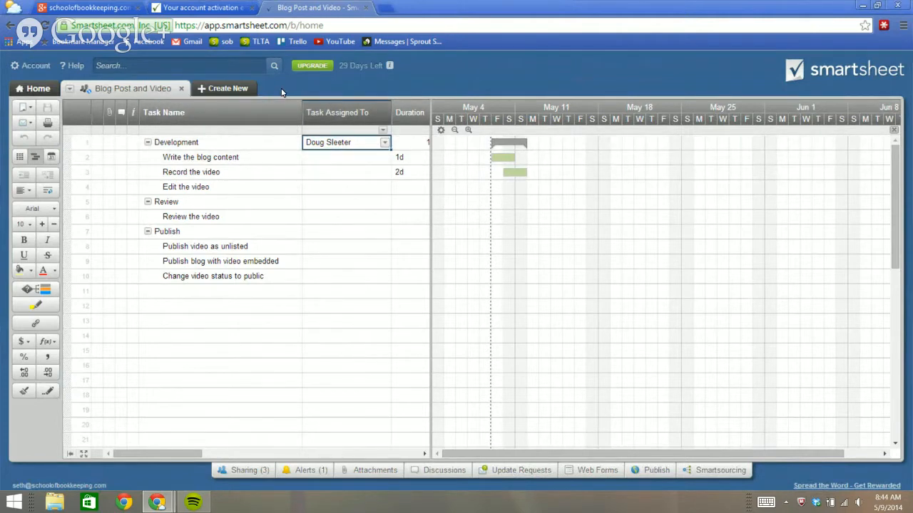
- Begin inserting a column left of Task Assigned To, then cancel it
right_click(357, 117)
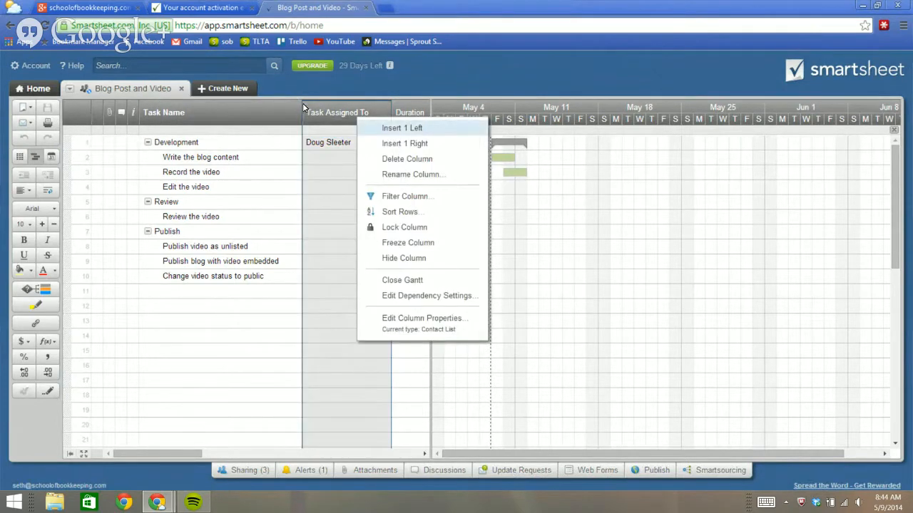
click(402, 129)
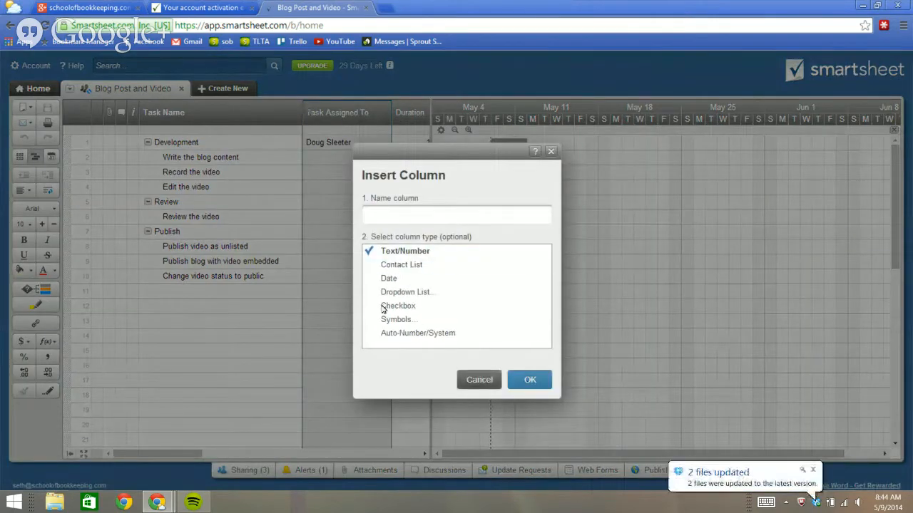
click(479, 379)
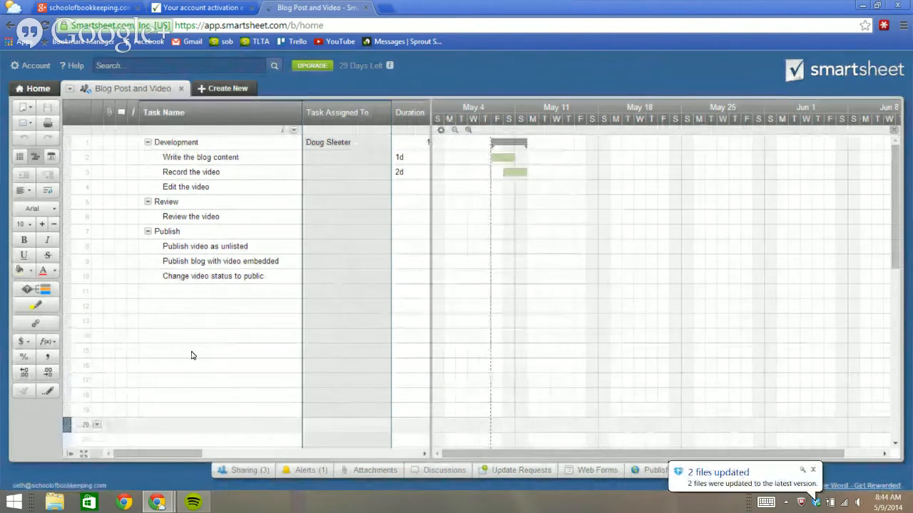
- Widen the task grid to reveal Predecessors and Assigned To, and select Record the video's Predecessors cell
scroll(169, 369, right, 5)
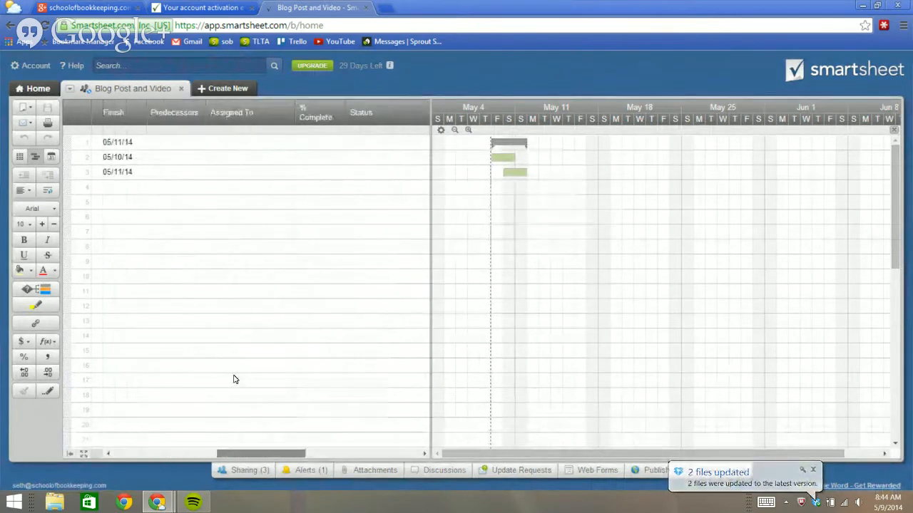
scroll(235, 380, left, 1)
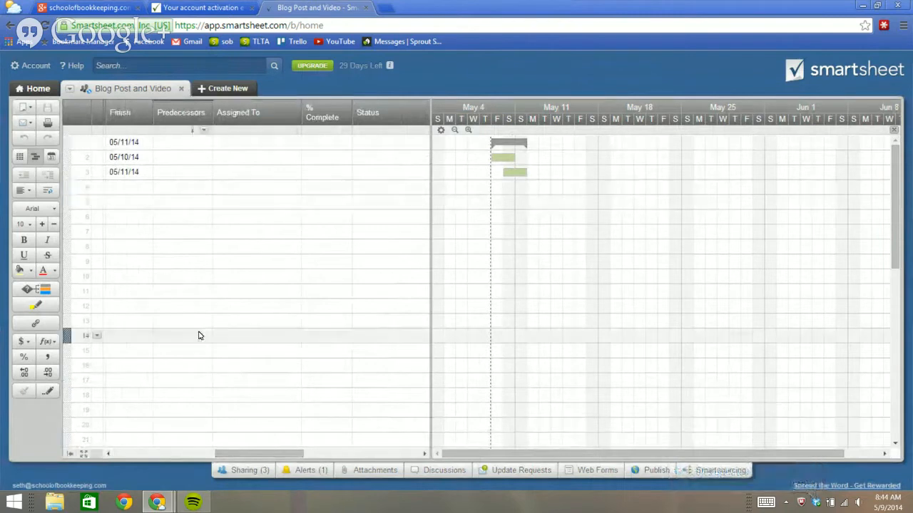
scroll(197, 366, left, 5)
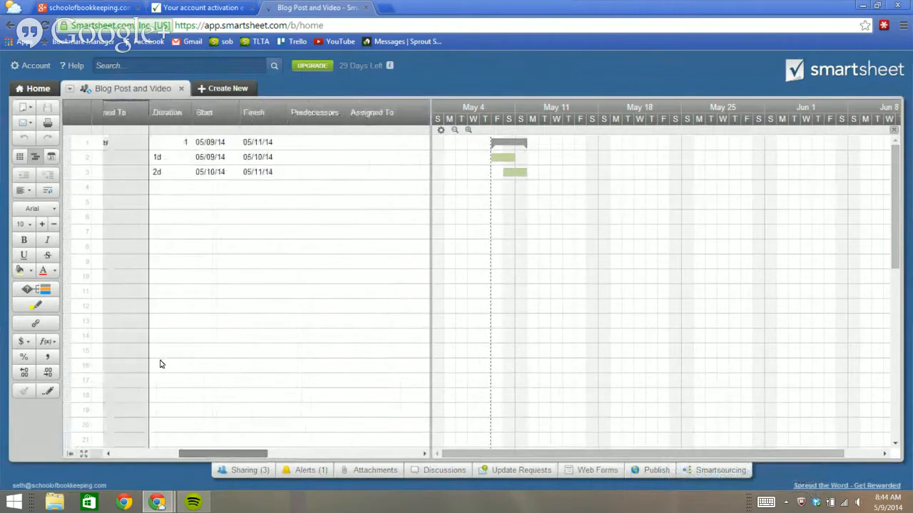
scroll(150, 363, right, 2)
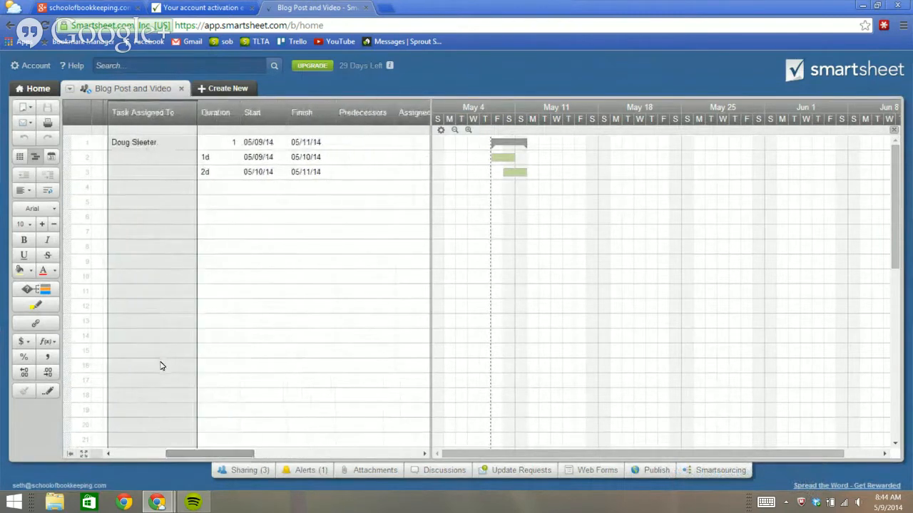
drag(430, 197, 563, 185)
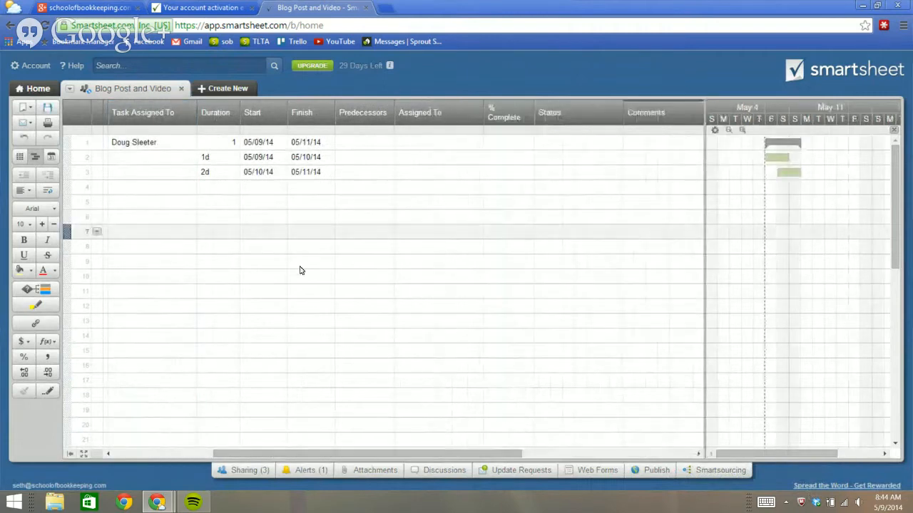
scroll(210, 369, left, 4)
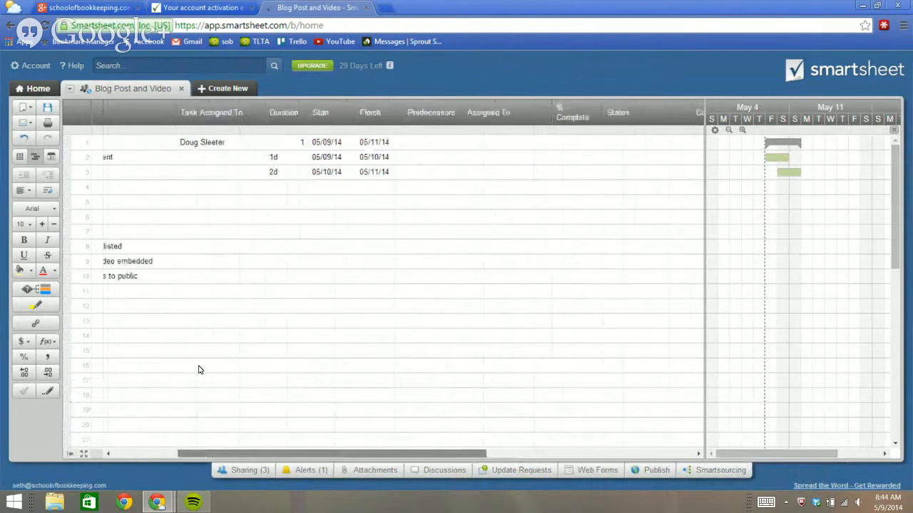
scroll(185, 369, left, 5)
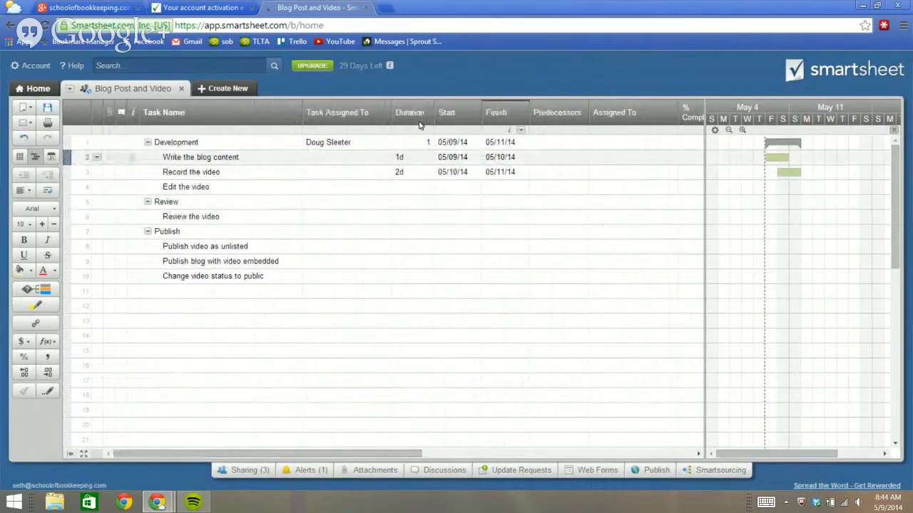
click(542, 172)
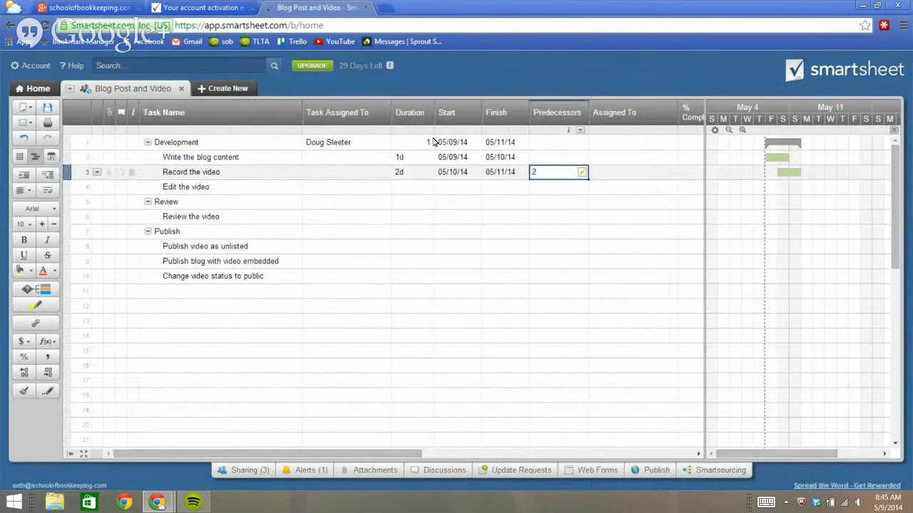
- Set predecessors: Record the video after row 2, Edit the video after row 3, Review the video after row 1
key(Tab)
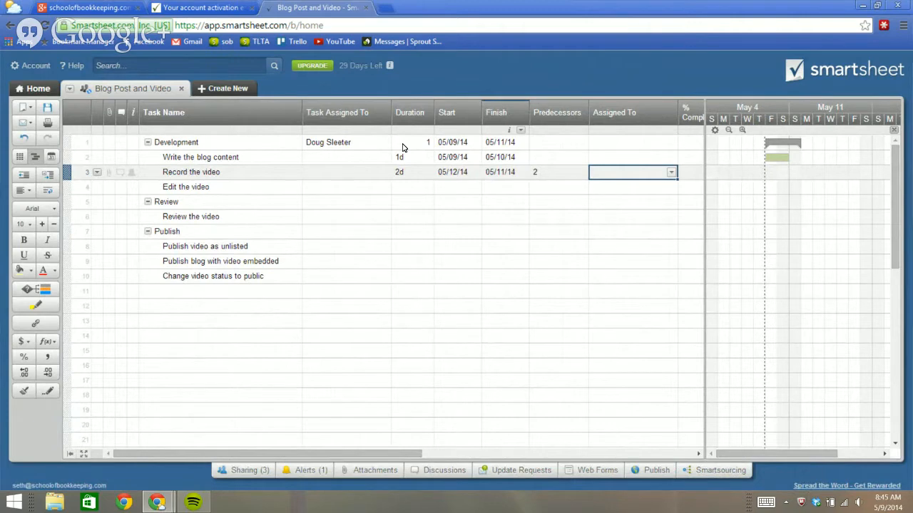
key(Down)
key(Right)
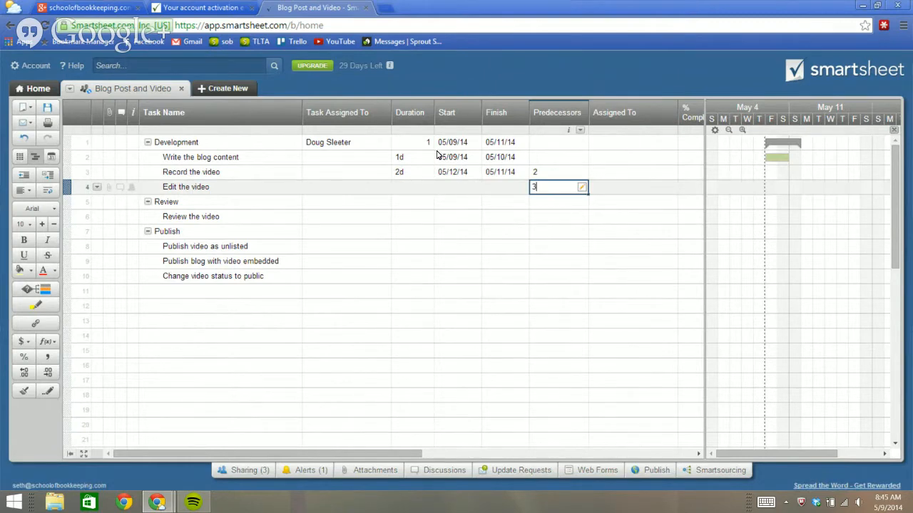
key(Return)
key(Down)
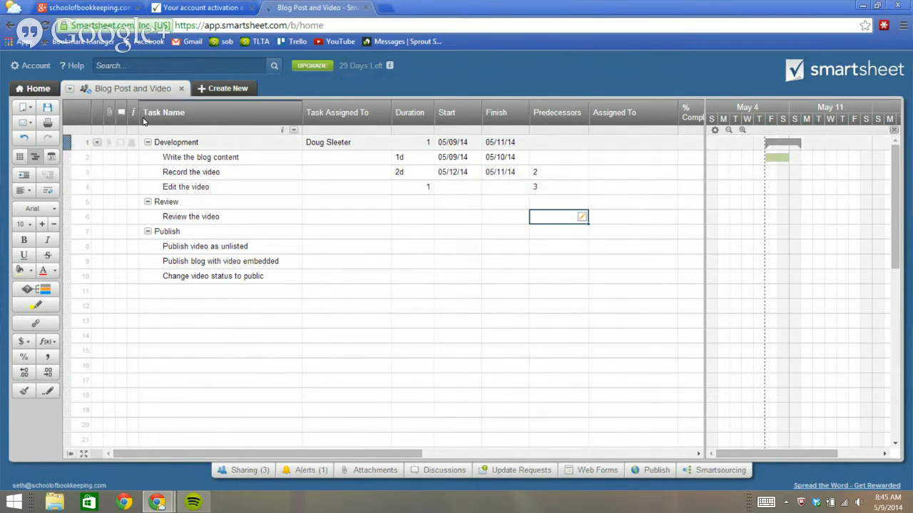
click(152, 217)
key(Tab)
key(Tab)
key(Tab)
key(Tab)
key(Tab)
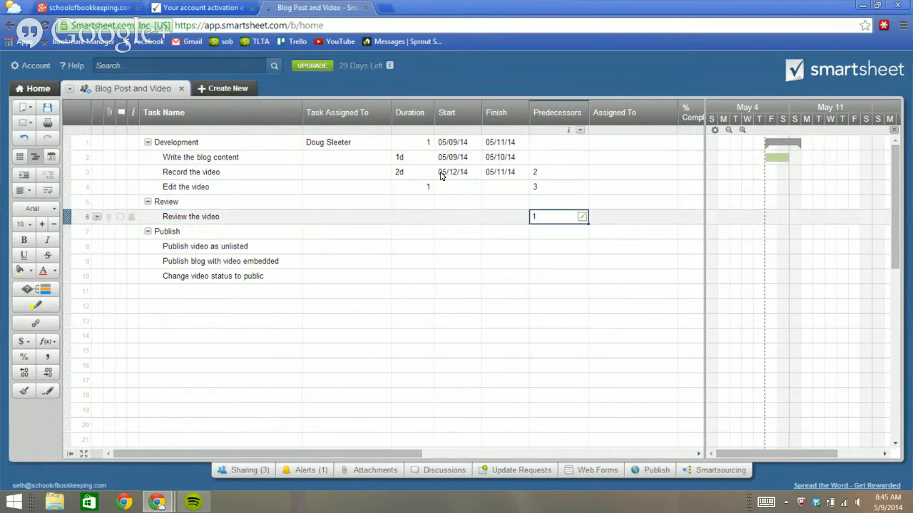
key(Tab)
key(Down)
key(Left)
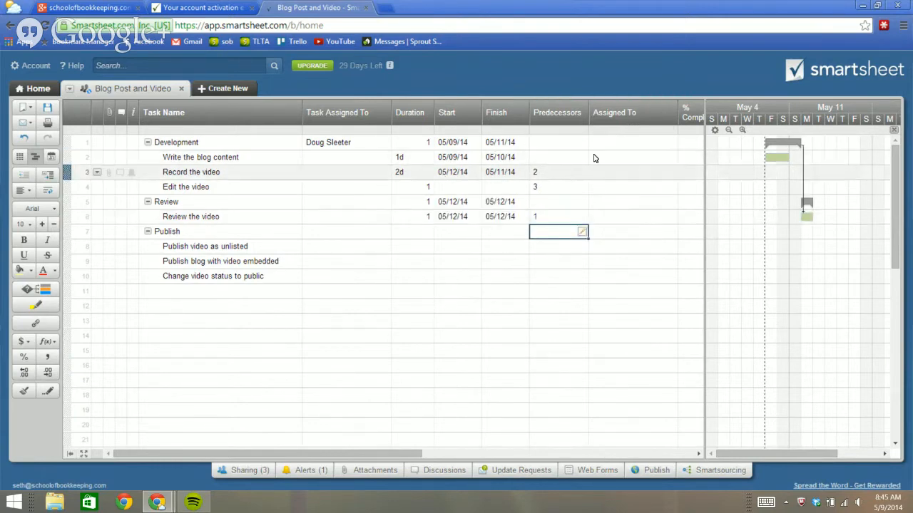
- Narrow the grid to show more Gantt chart and save with Ctrl+S to recalculate dates
drag(564, 163, 452, 204)
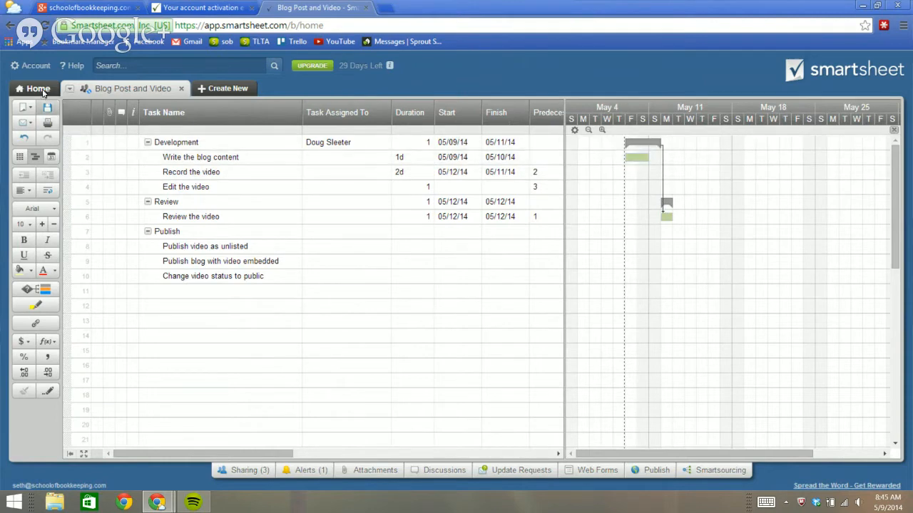
key(ctrl+s)
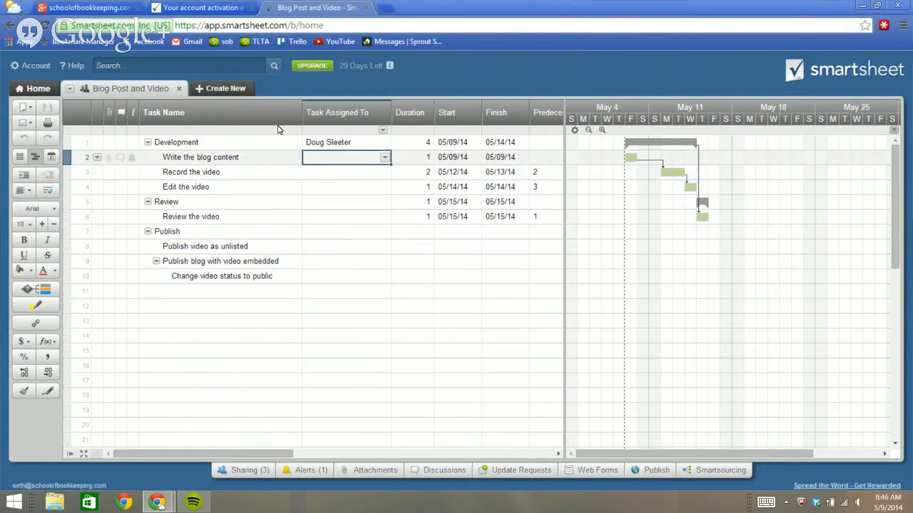
- Assign collaborators to the Write the blog content and Record the video tasks
click(333, 152)
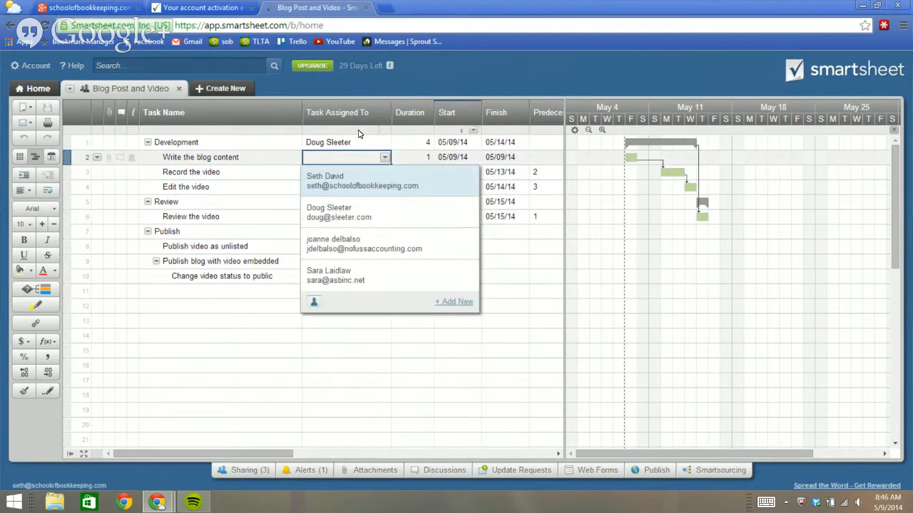
key(Down)
key(Down)
key(Return)
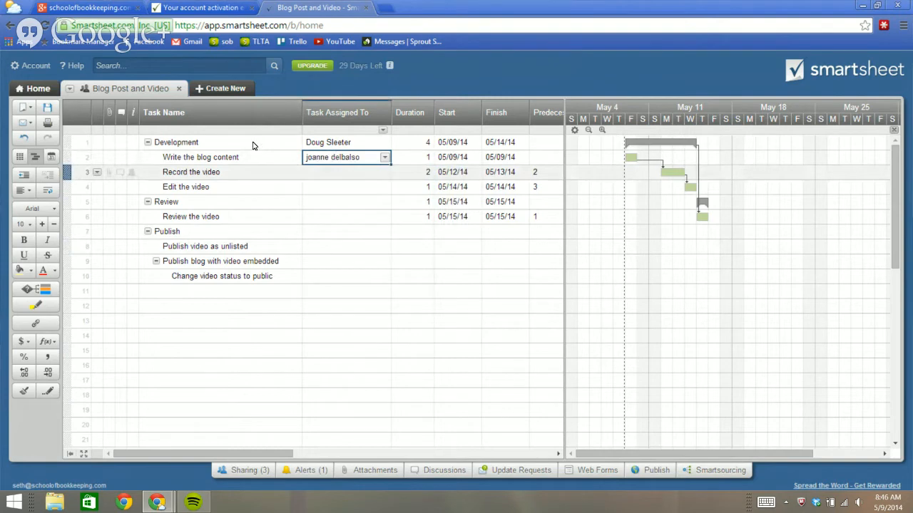
key(Down)
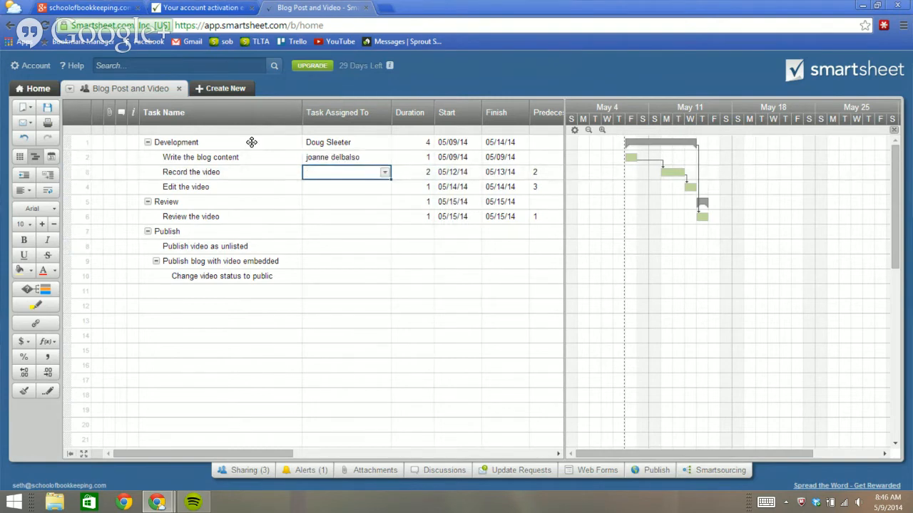
click(313, 170)
key(Return)
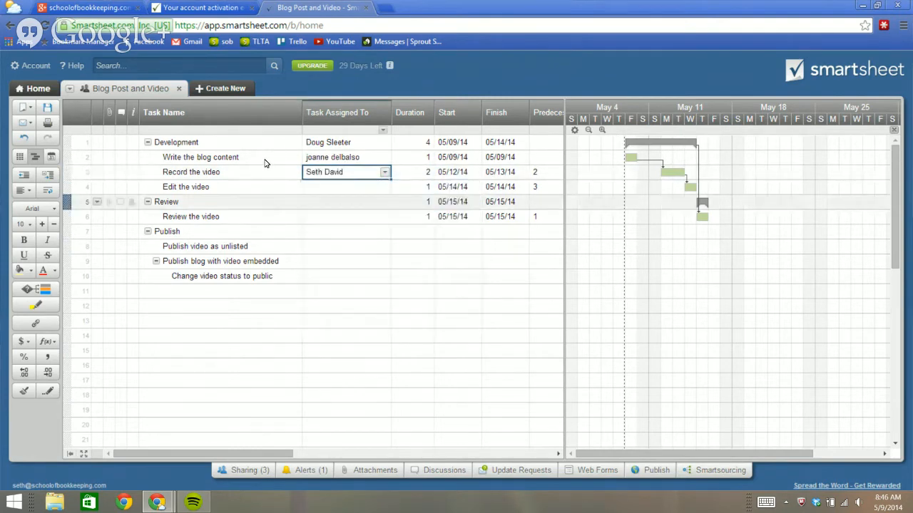
key(Down)
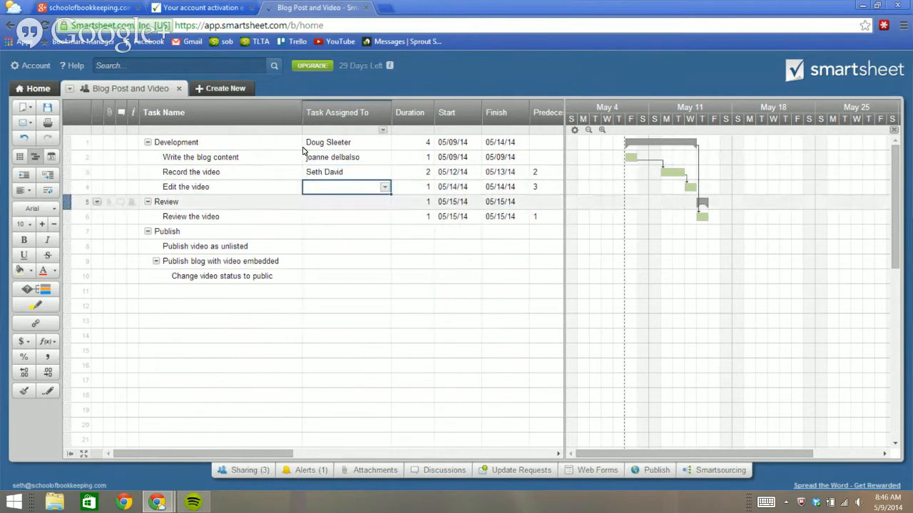
- Assign contacts to Edit the video and Review the video, then save the sheet
key(Return)
key(Return)
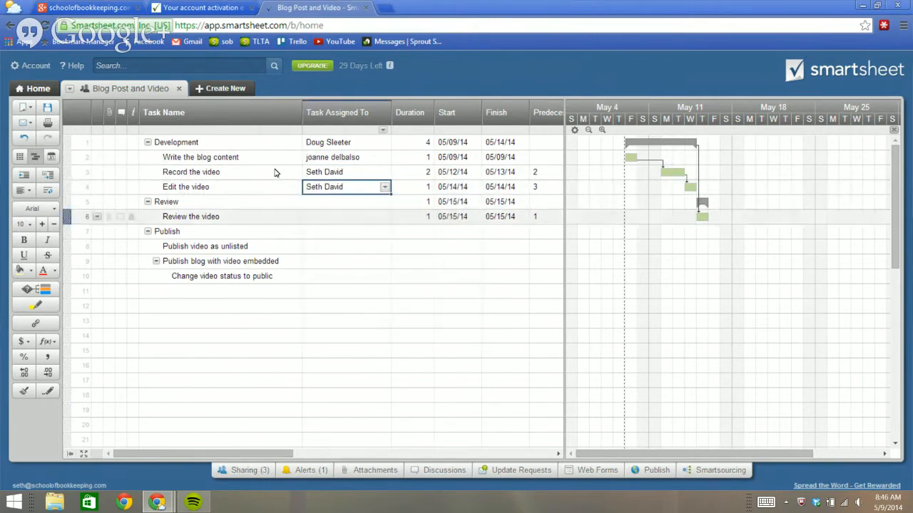
key(Down)
key(Down)
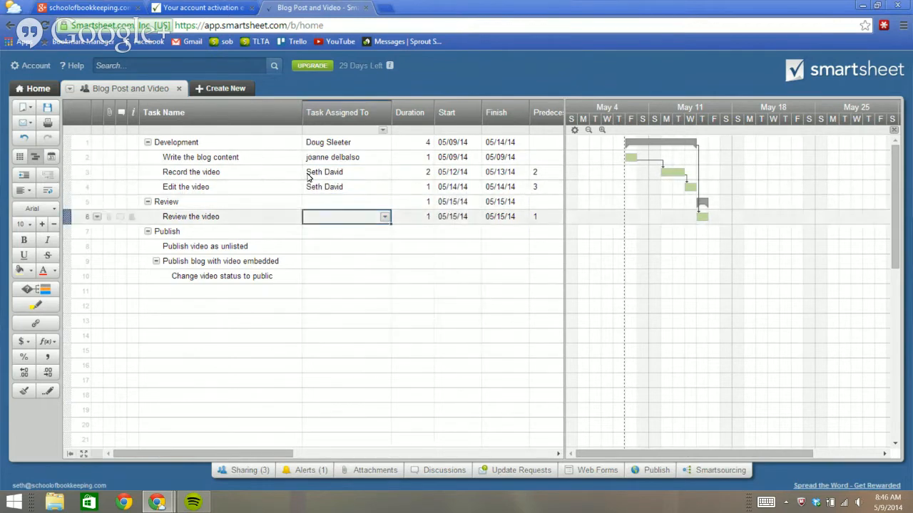
key(Return)
key(Down)
key(Return)
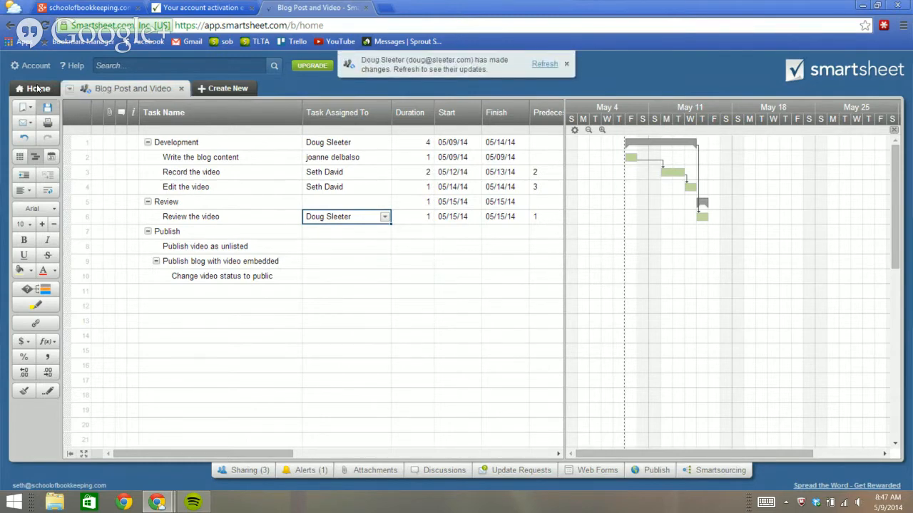
key(ctrl+s)
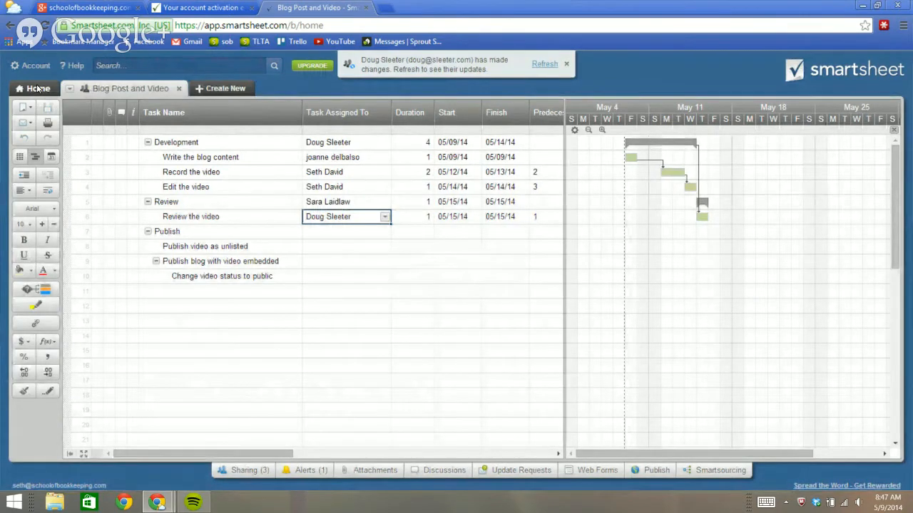
click(38, 89)
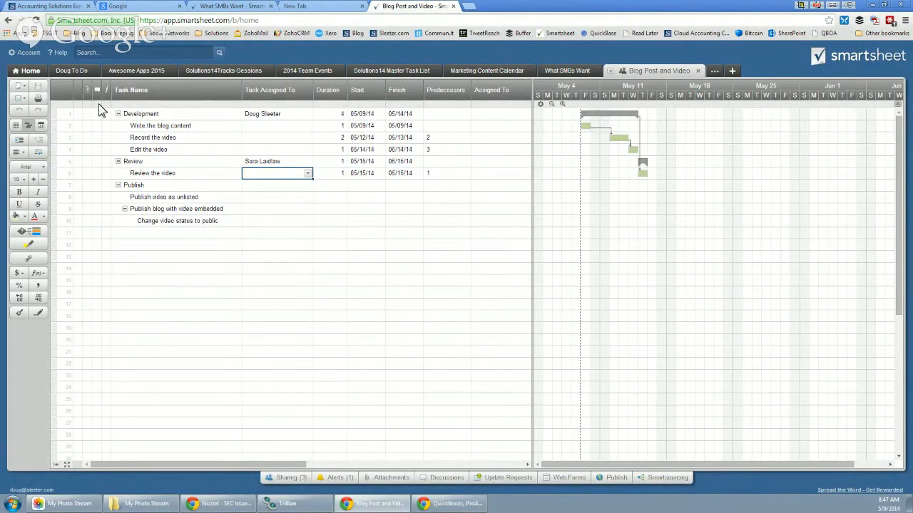
- View the Review task assignee cell's history, close it, and reload the page
right_click(285, 163)
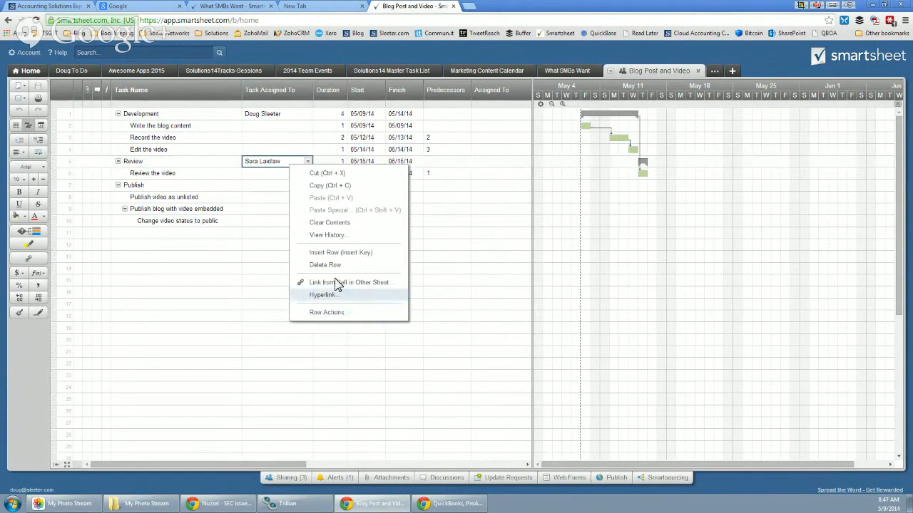
click(336, 234)
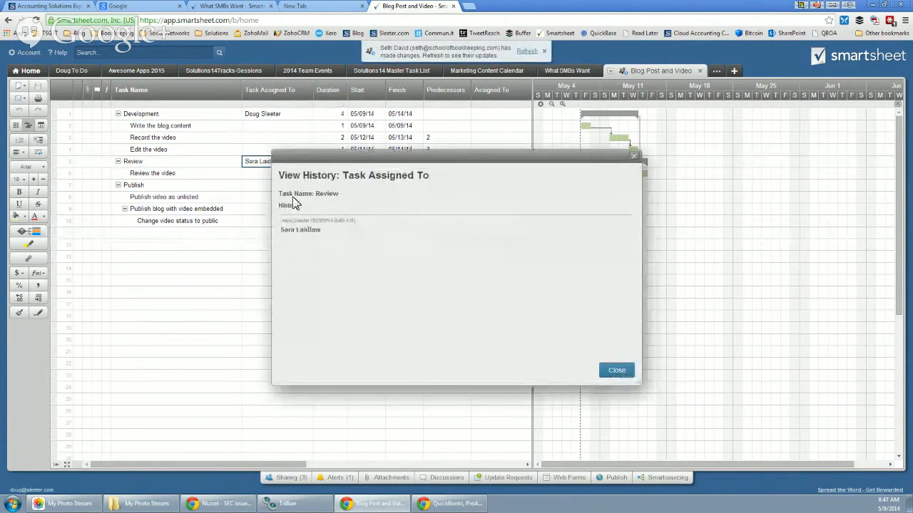
click(617, 373)
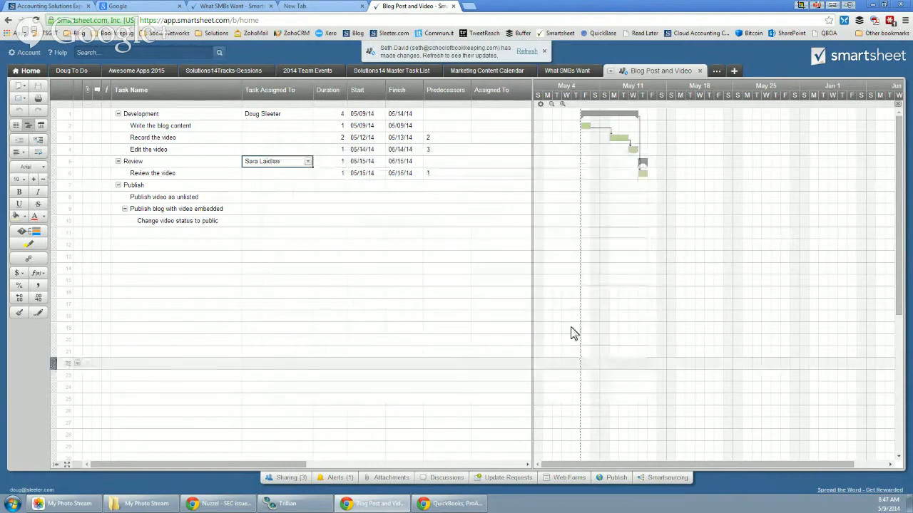
click(35, 21)
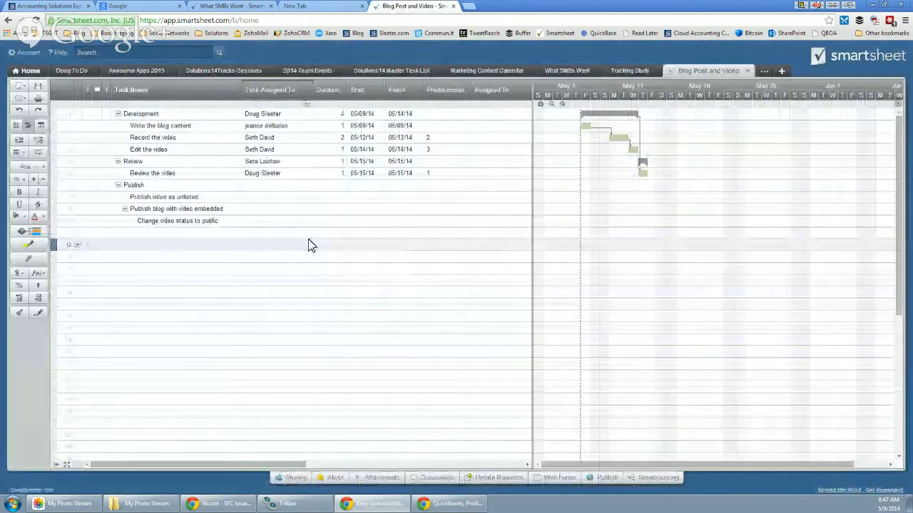
- Check the Review task assignee's change history again after the reload
click(266, 173)
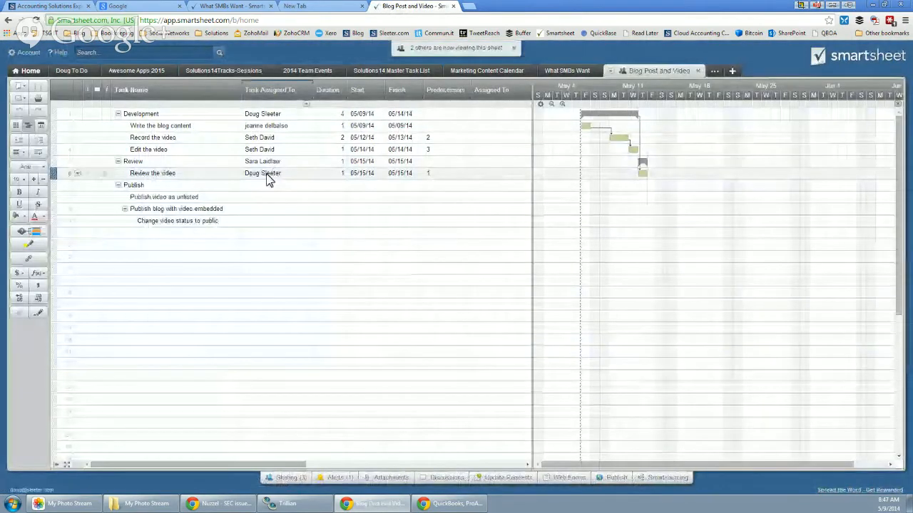
right_click(266, 173)
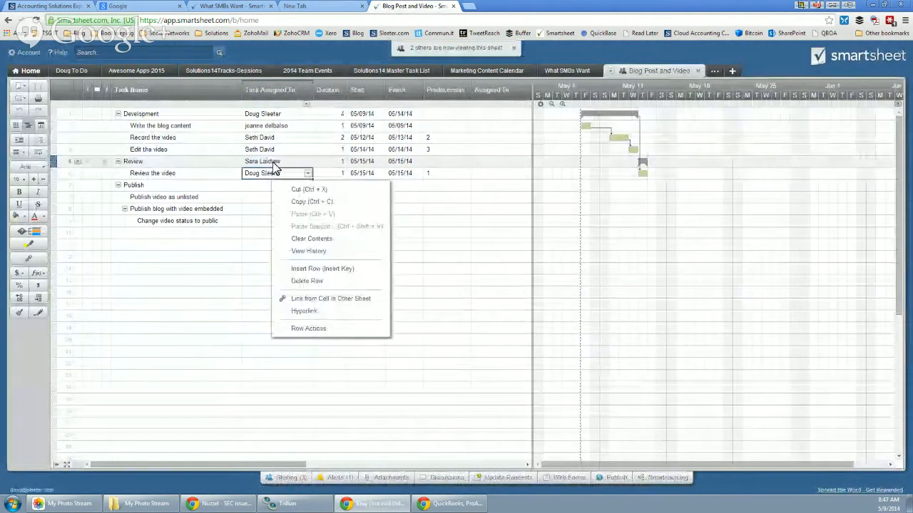
right_click(277, 168)
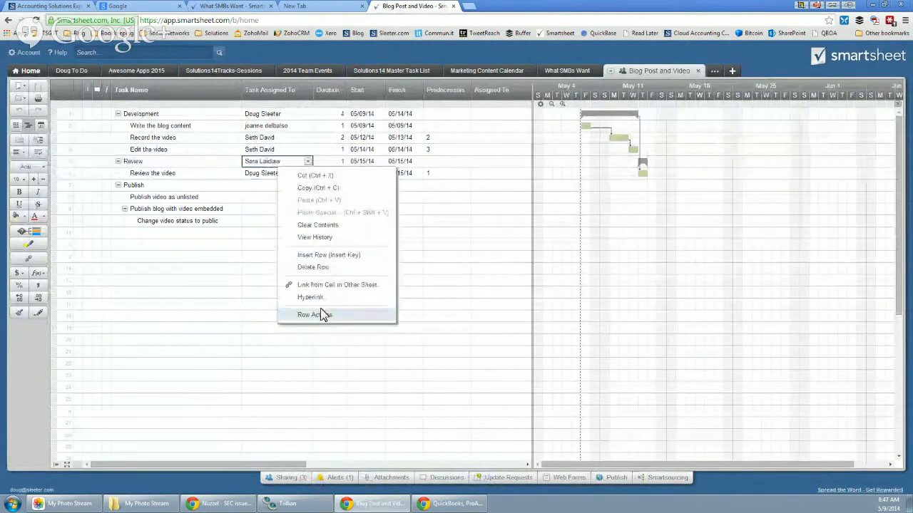
click(318, 237)
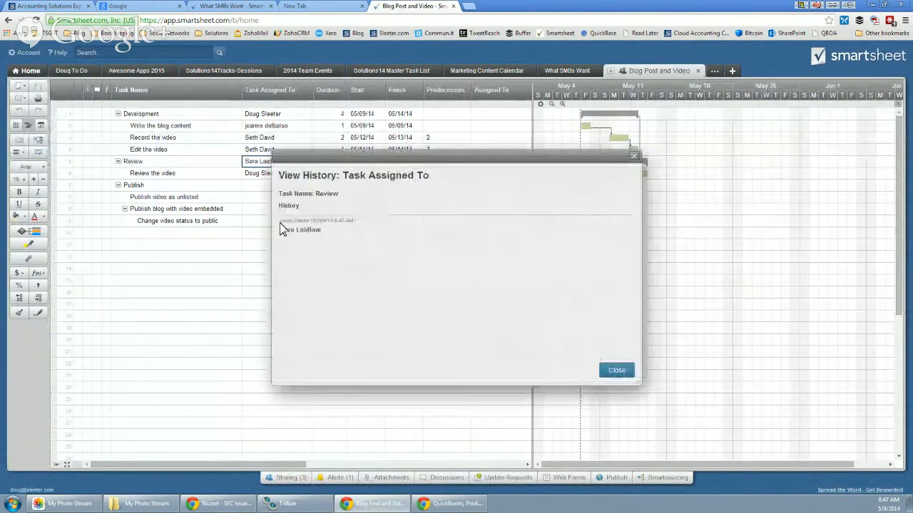
click(616, 370)
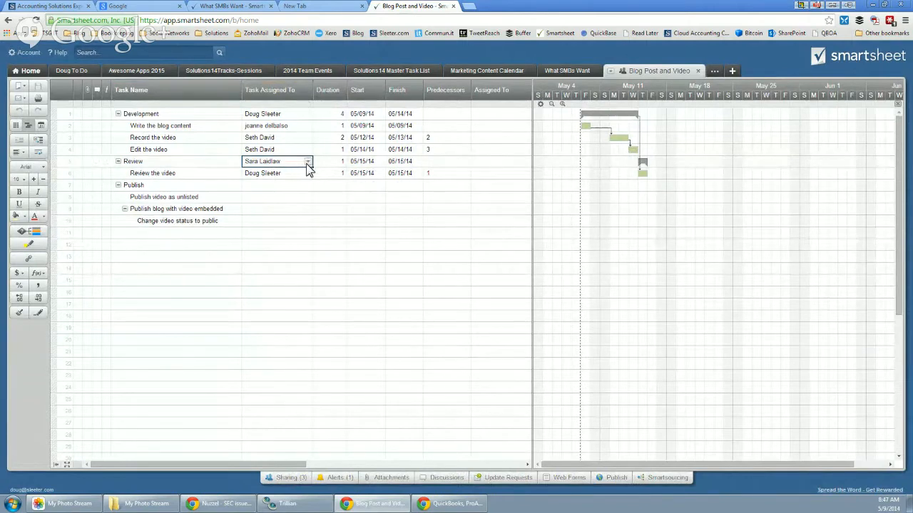
- Give Review the video the same contact as the Review phase and save
click(308, 163)
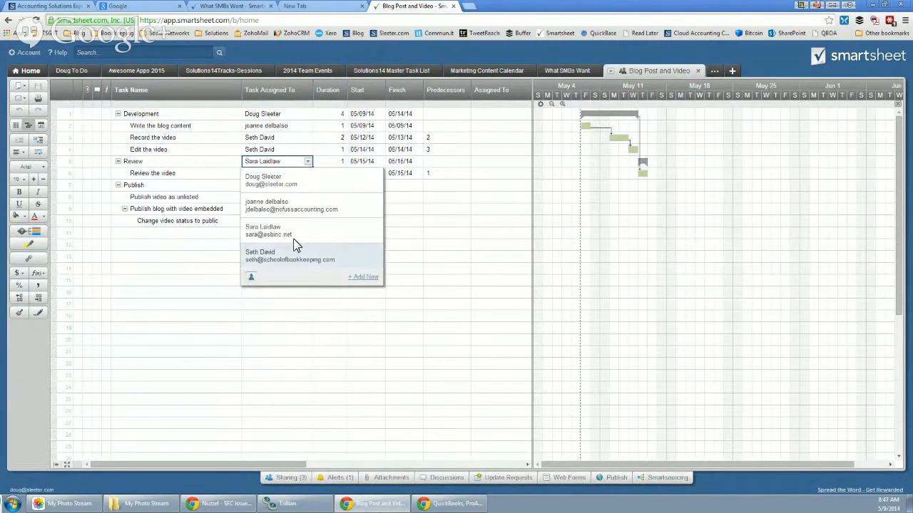
click(410, 245)
right_click(264, 177)
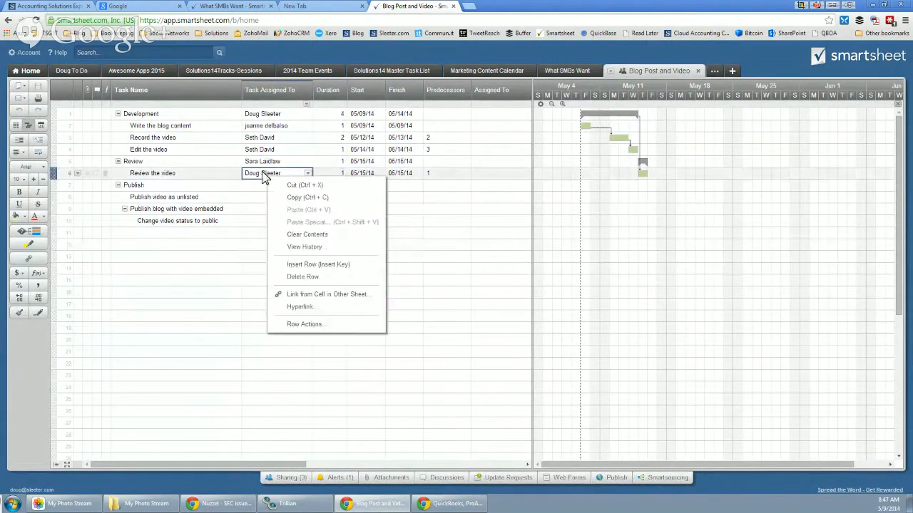
click(228, 197)
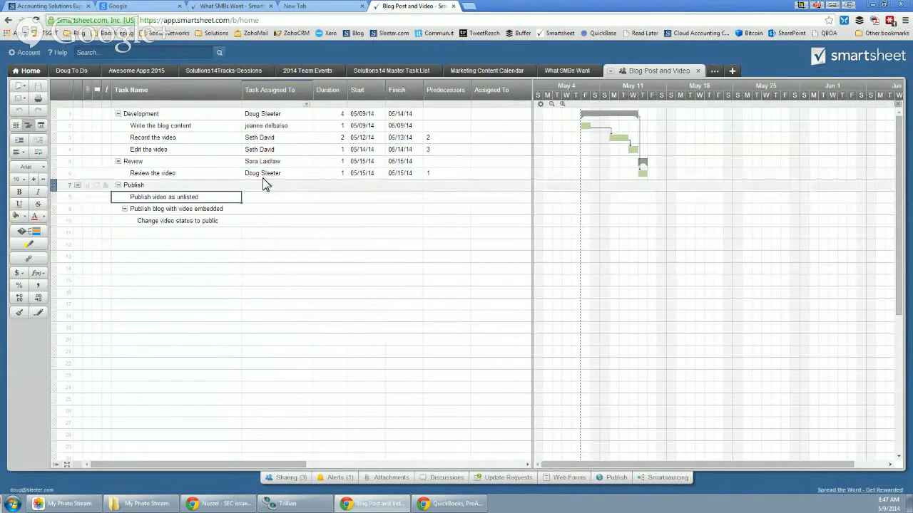
click(308, 175)
click(308, 175)
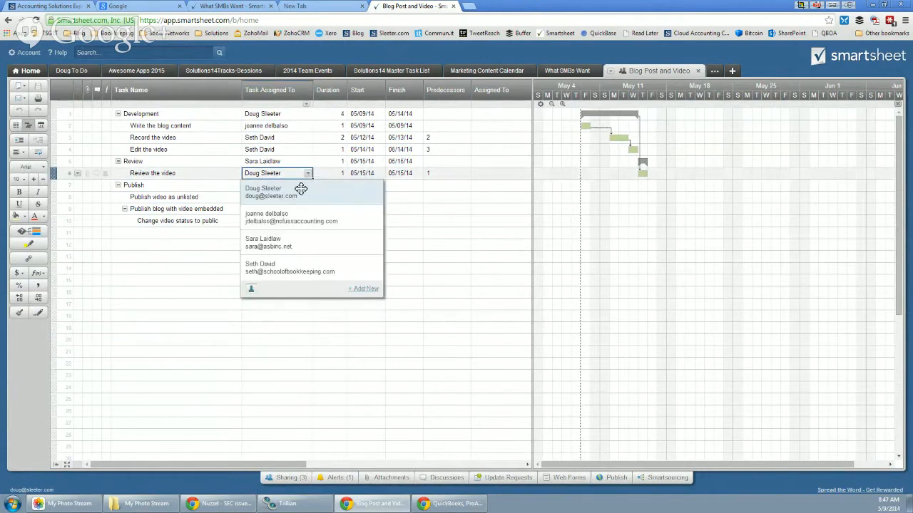
click(279, 239)
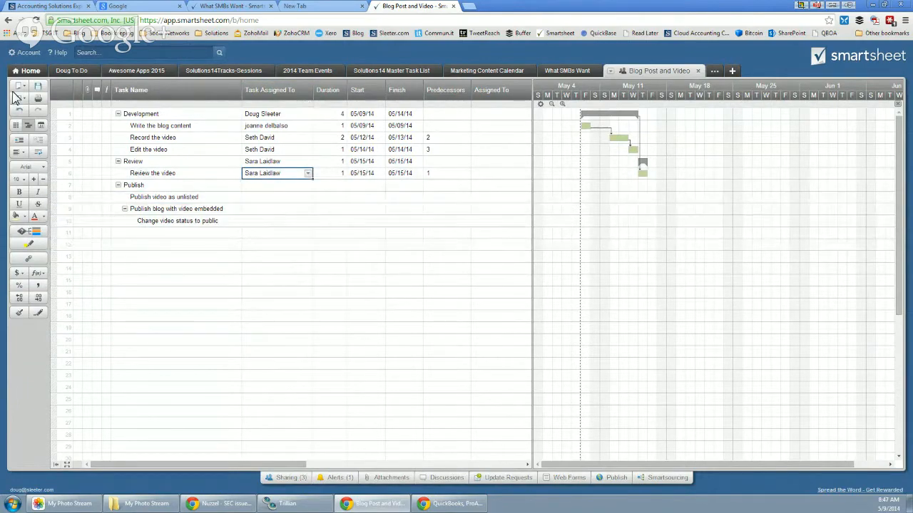
click(40, 85)
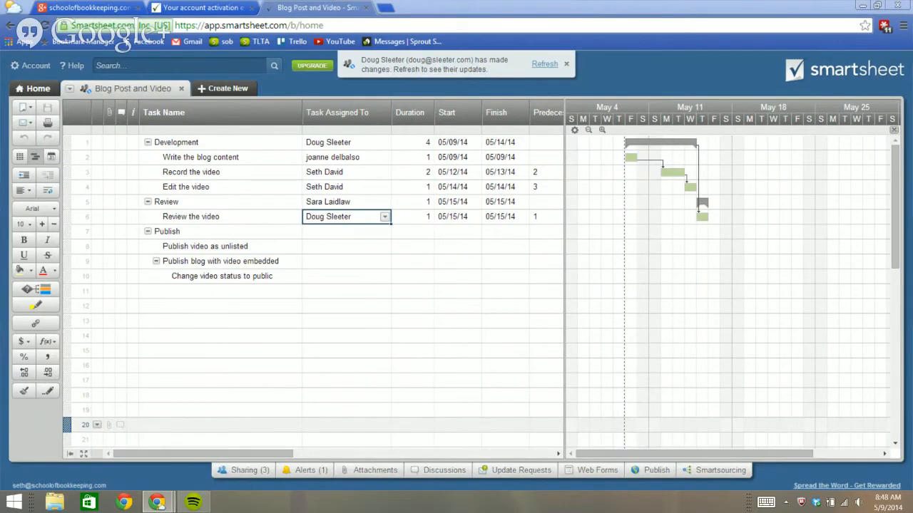
- Reload the sheet and browse contacts for Publish video as unlisted, leaving it unassigned
click(41, 23)
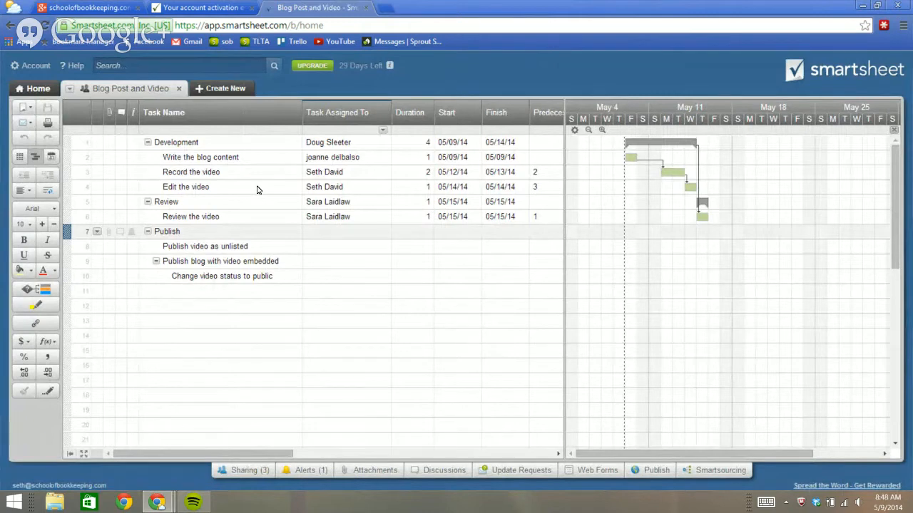
key(Down)
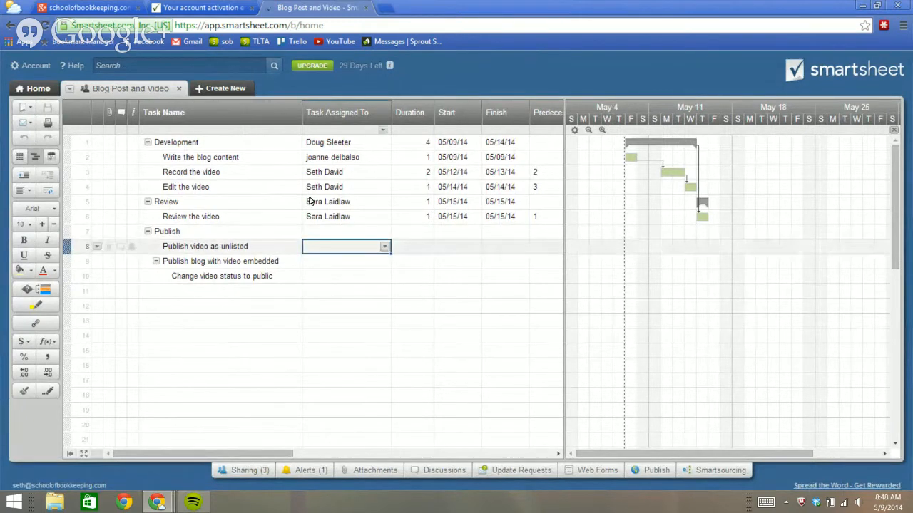
key(F2)
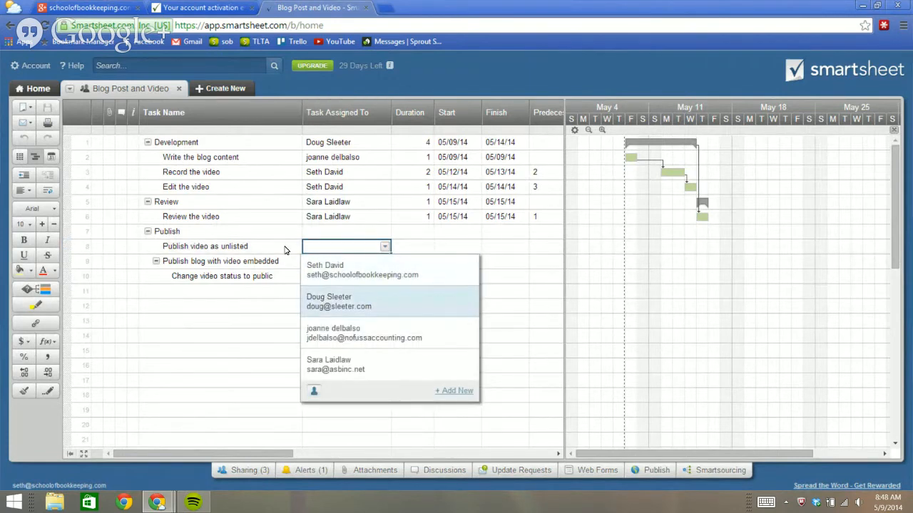
key(Down)
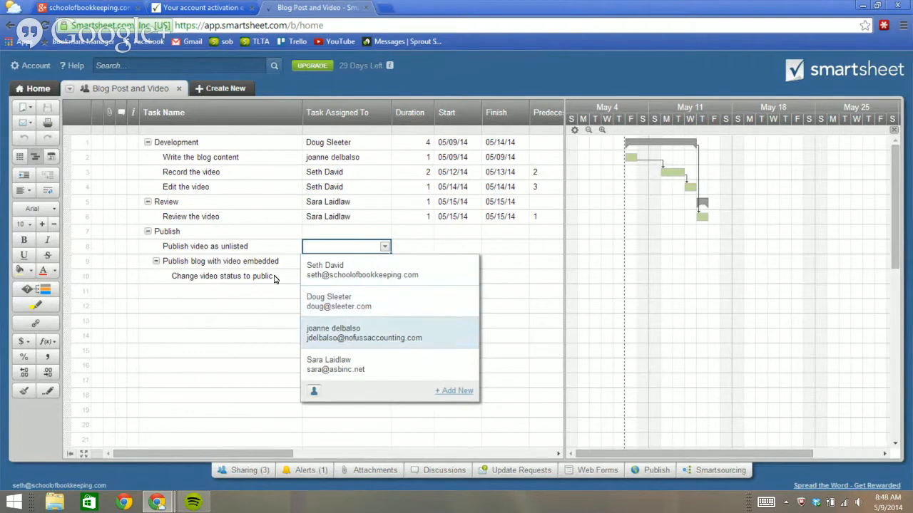
key(Escape)
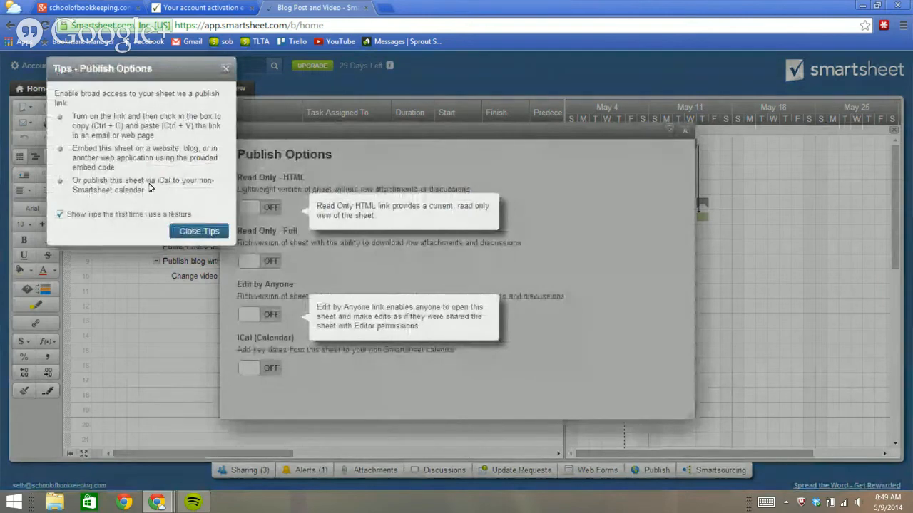
click(199, 231)
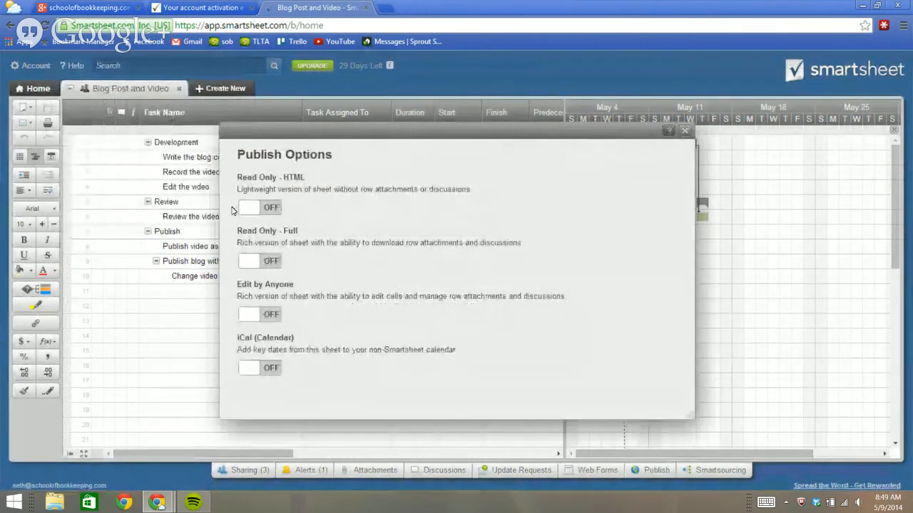
click(685, 130)
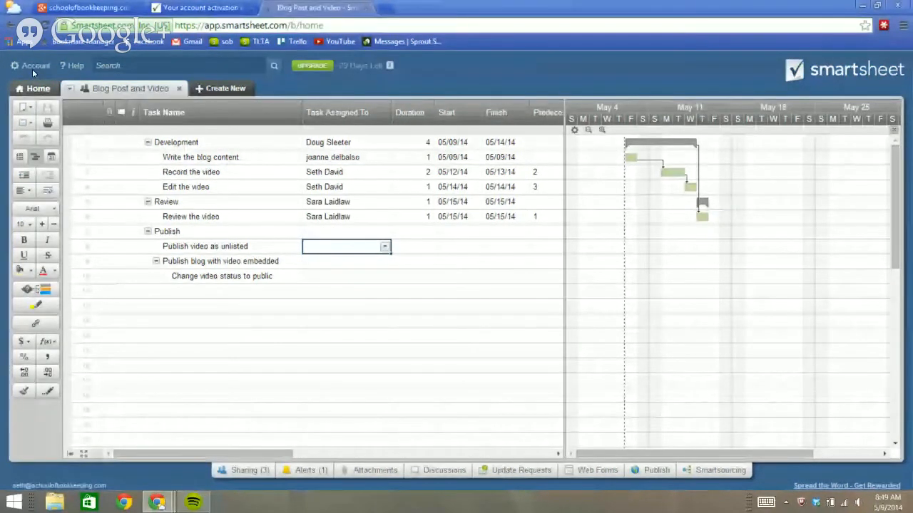
- Return to the Home page listing Blog Post and Video and open the Account menu
click(38, 88)
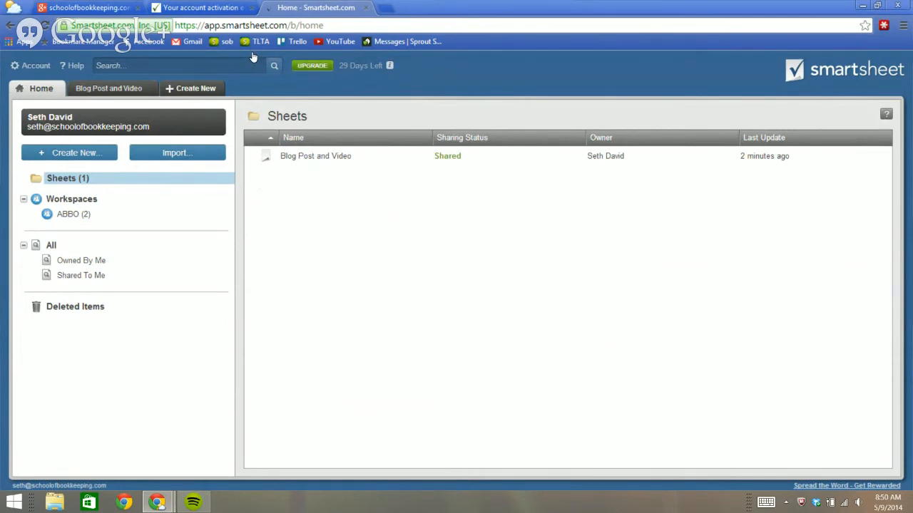
click(16, 64)
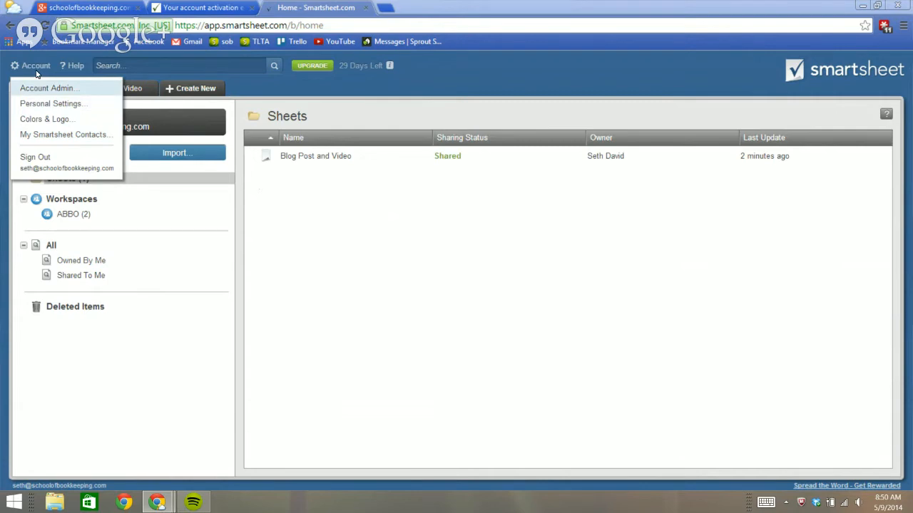
- In Account Admin > User Management > Add Users, enter an e-mail address as the account name
click(36, 71)
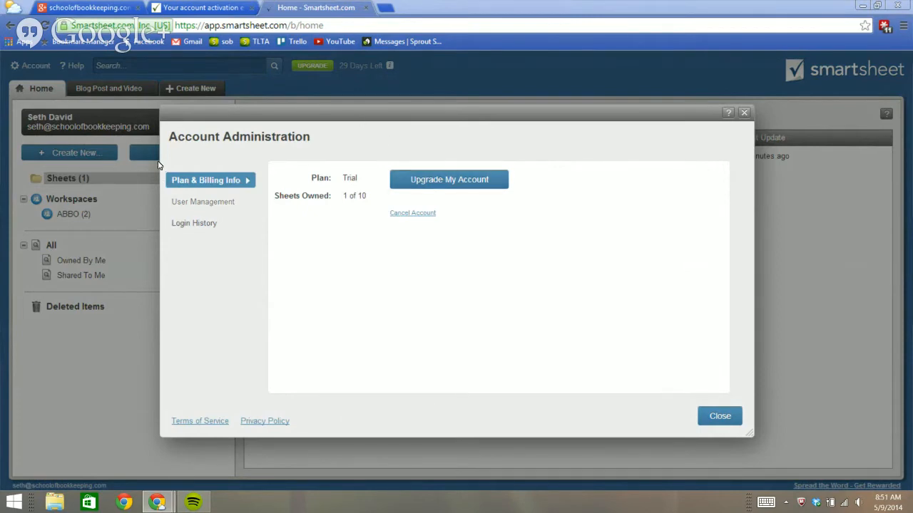
click(201, 203)
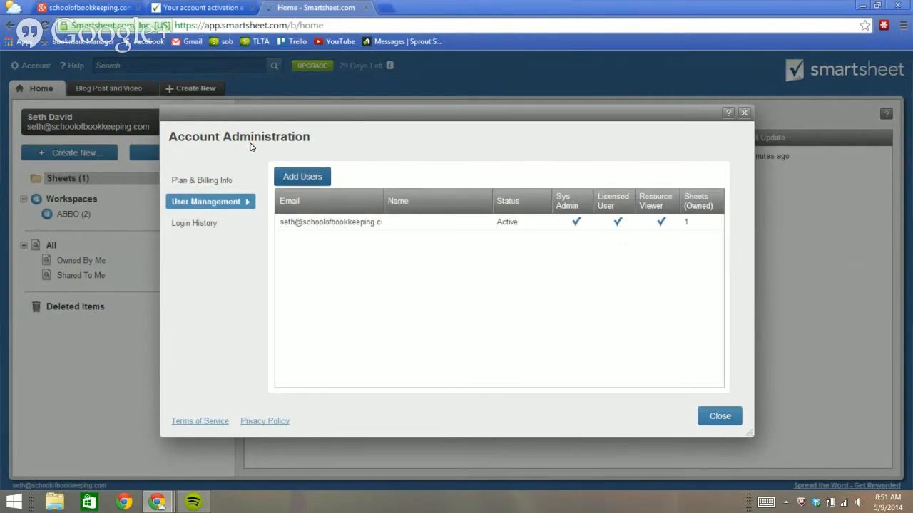
click(302, 176)
key(Return)
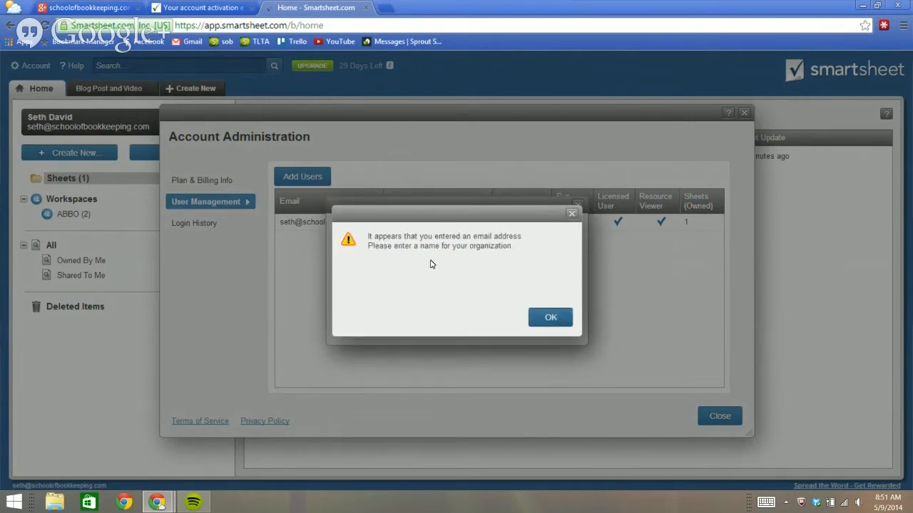
- Dismiss the warning and rename the account to 'schoolofbookkeeping.com'
key(Return)
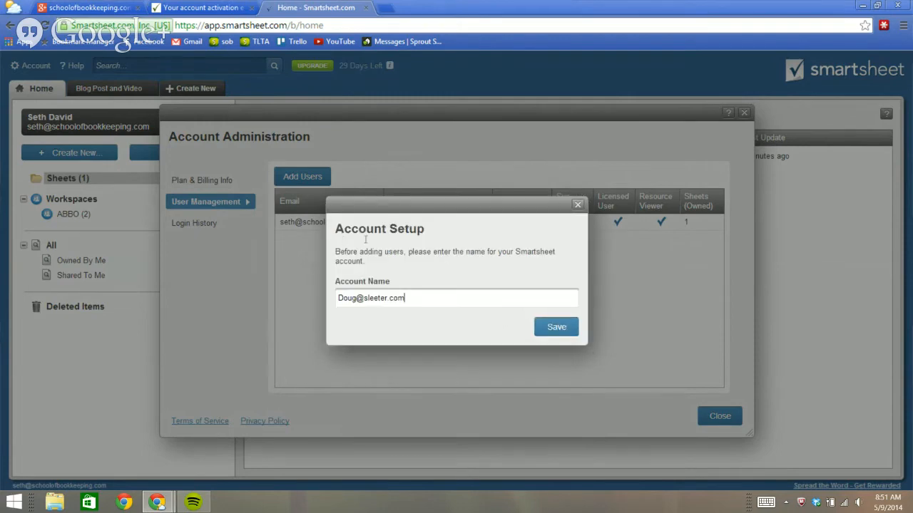
key(ctrl+a)
text(Scho)
key(BackSpace)
key(BackSpace)
key(BackSpace)
key(BackSpace)
text(schoolofbookkeeping.com)
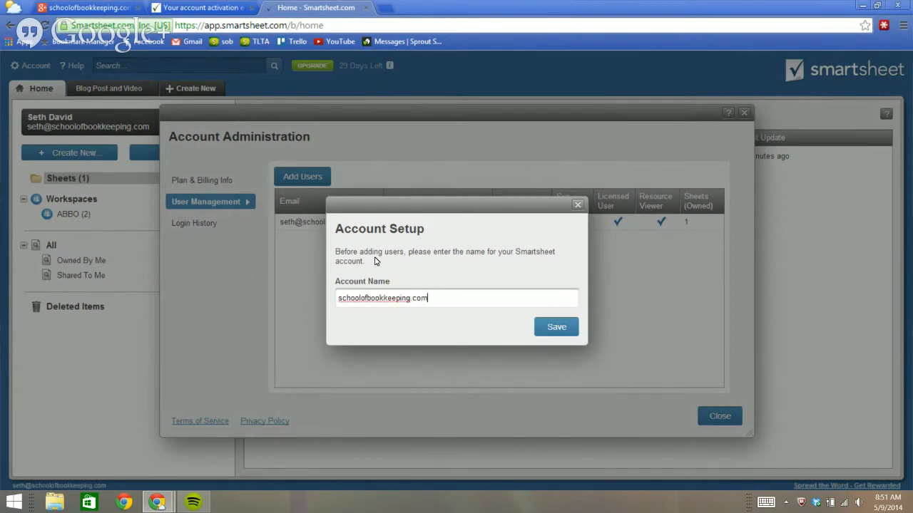
key(Return)
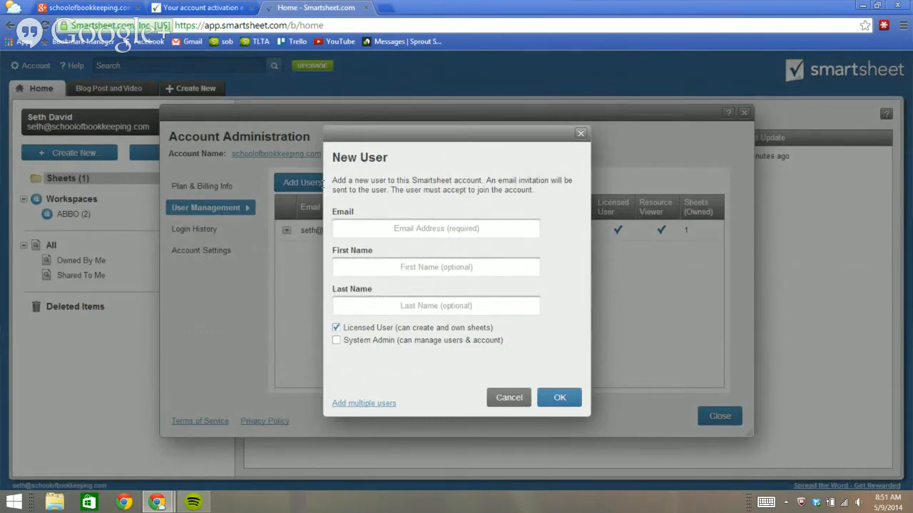
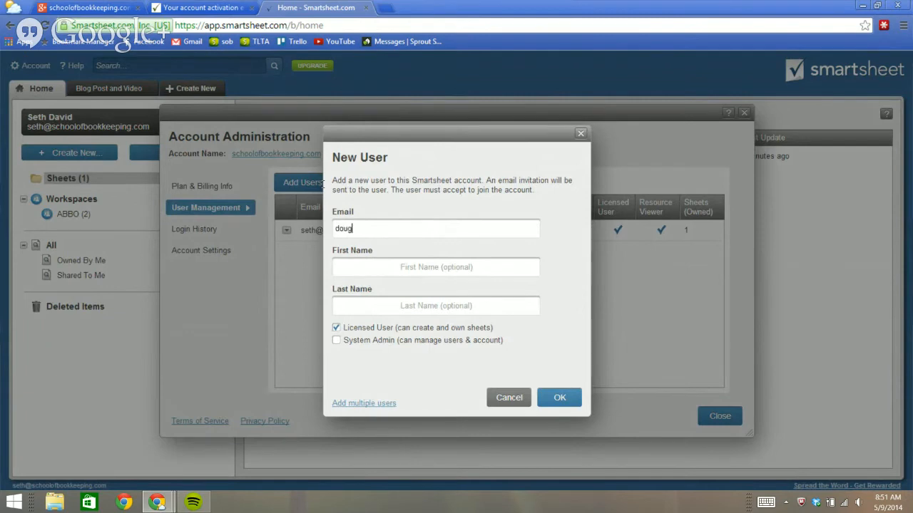
- Try inviting a new user by e-mail, first and last name; the already-used e-mail is rejected
key(Tab)
text(S)
text(ou)
key(BackSpace)
key(BackSpace)
key(BackSpace)
key(Tab)
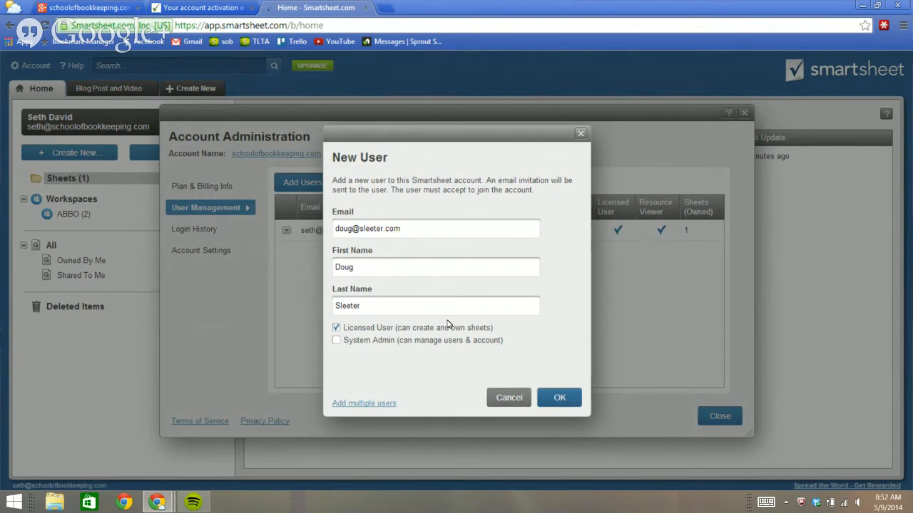
key(Return)
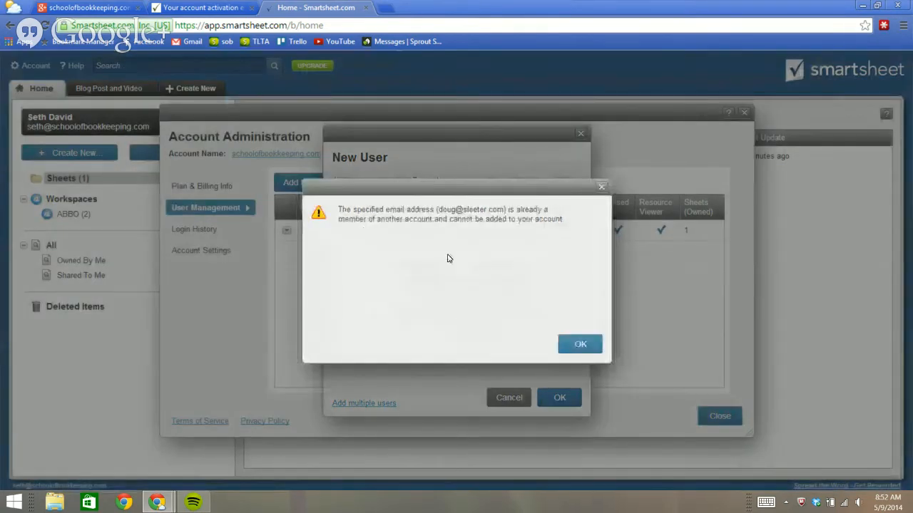
key(Return)
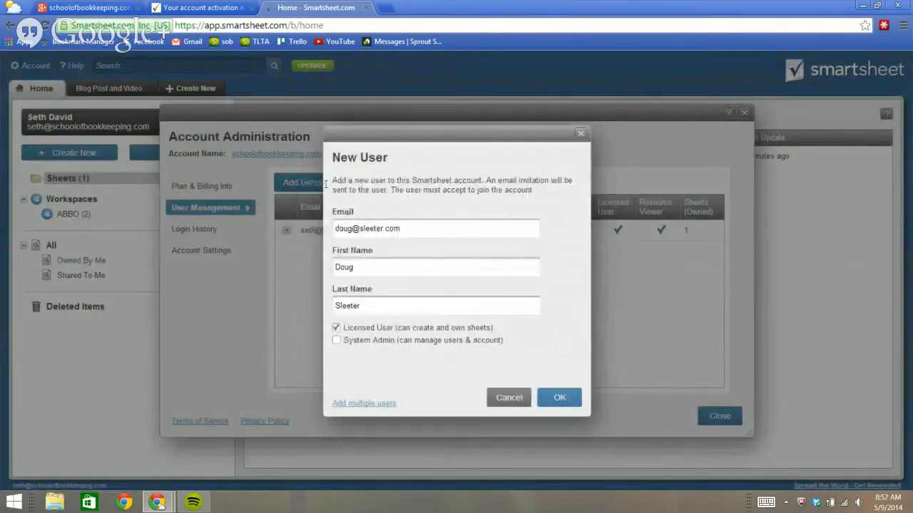
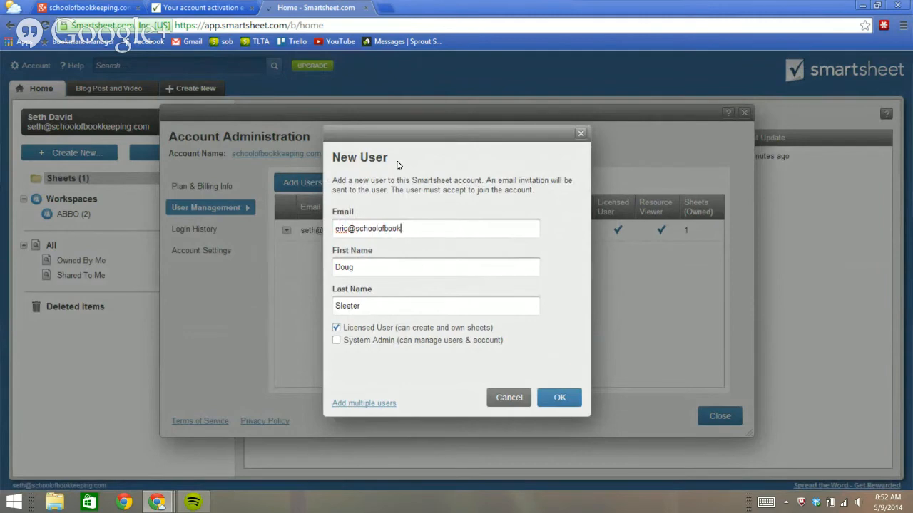
- Invite a colleague by organization e-mail, first and last name, as a System Admin
key(Tab)
key(Tab)
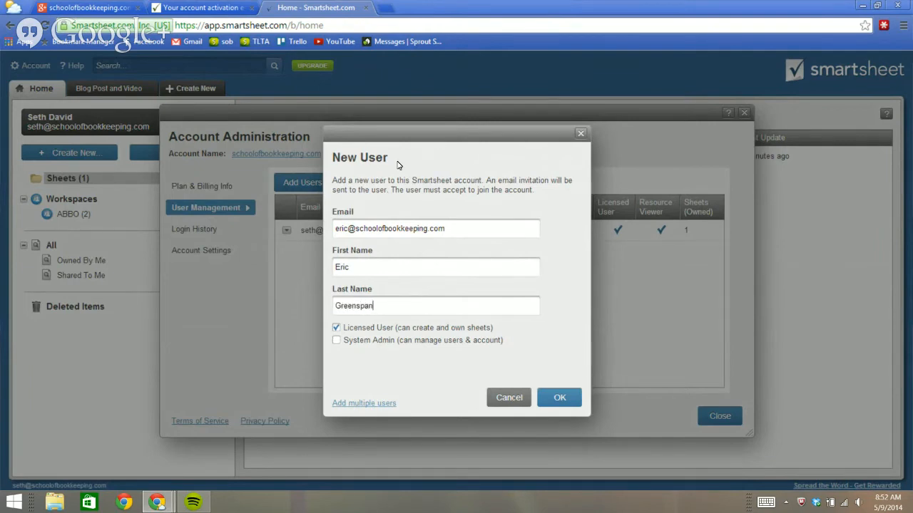
key(Tab)
key(Tab)
key(space)
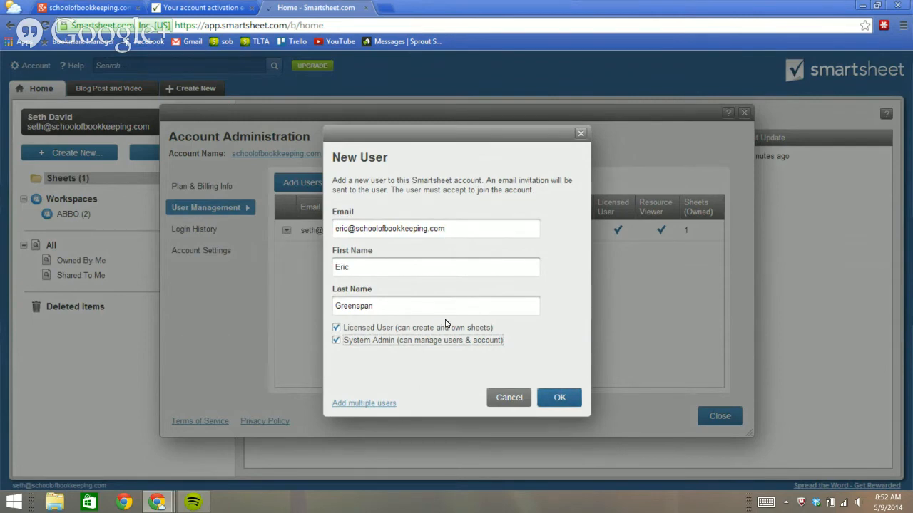
key(Return)
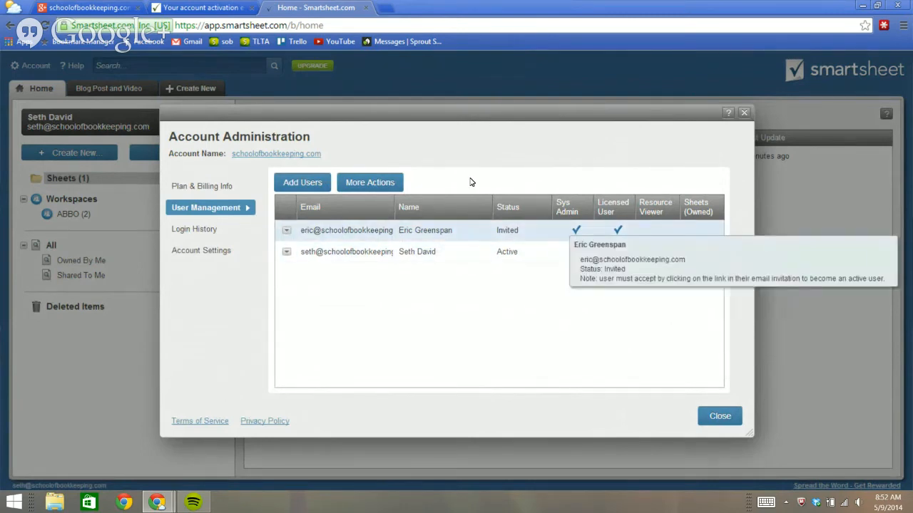
- Close Account Administration and bring up the Account menu
click(286, 231)
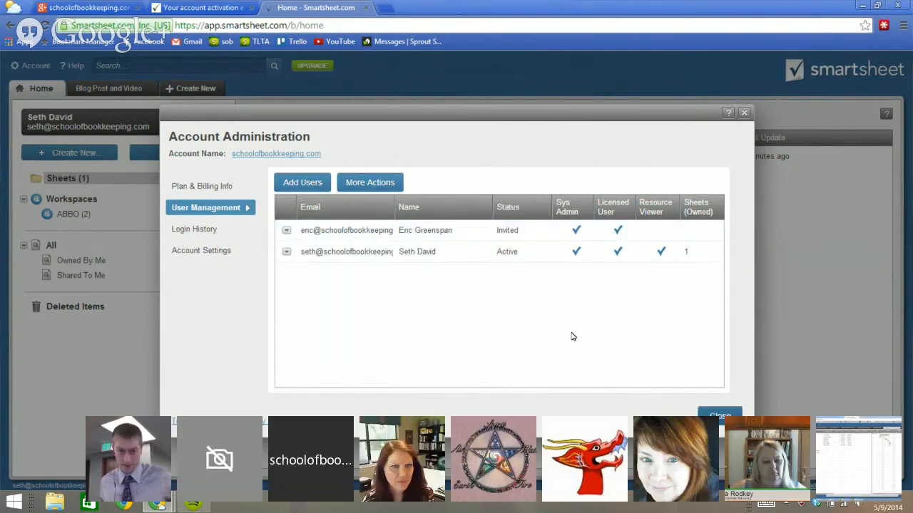
click(719, 415)
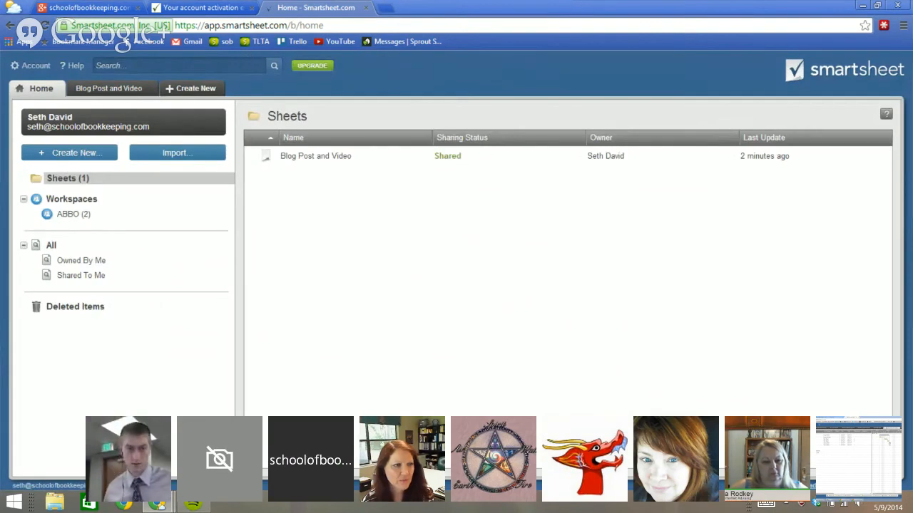
click(32, 64)
- Sign out and log back in with the account e-mail and password
click(32, 129)
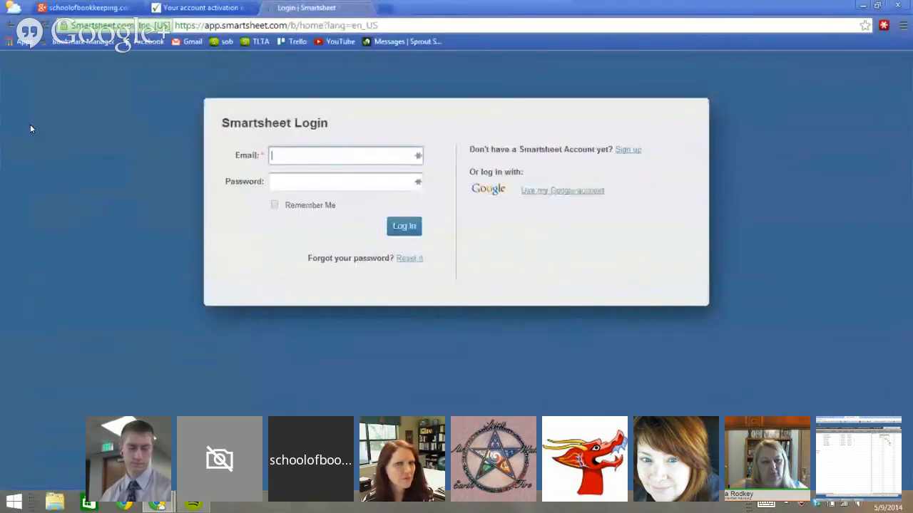
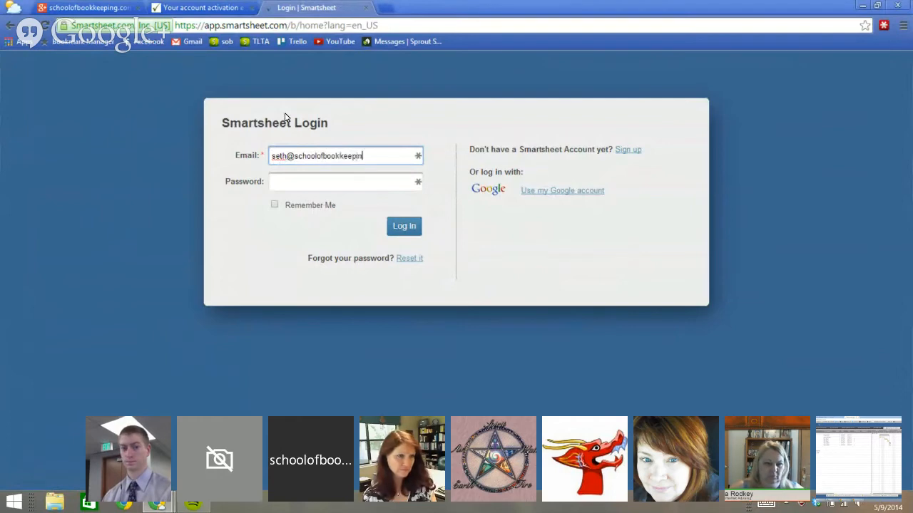
key(Tab)
text(•••••••••••••)
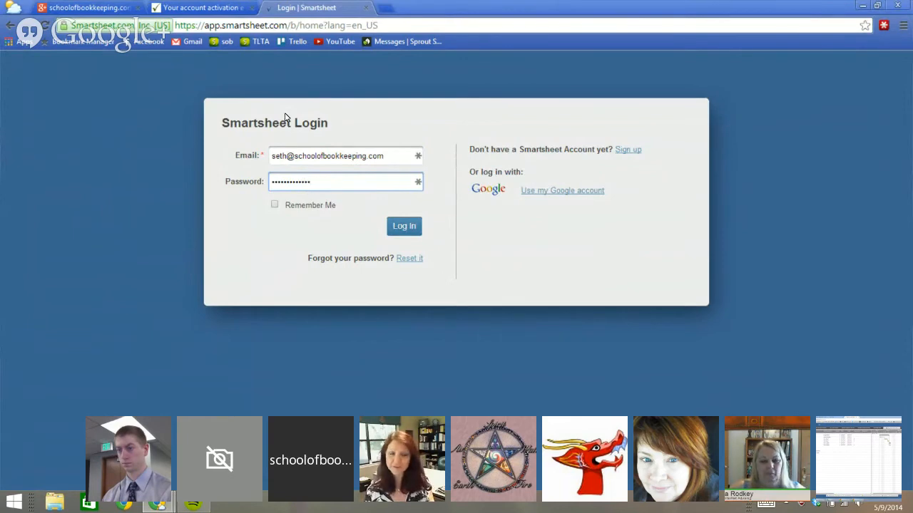
key(Return)
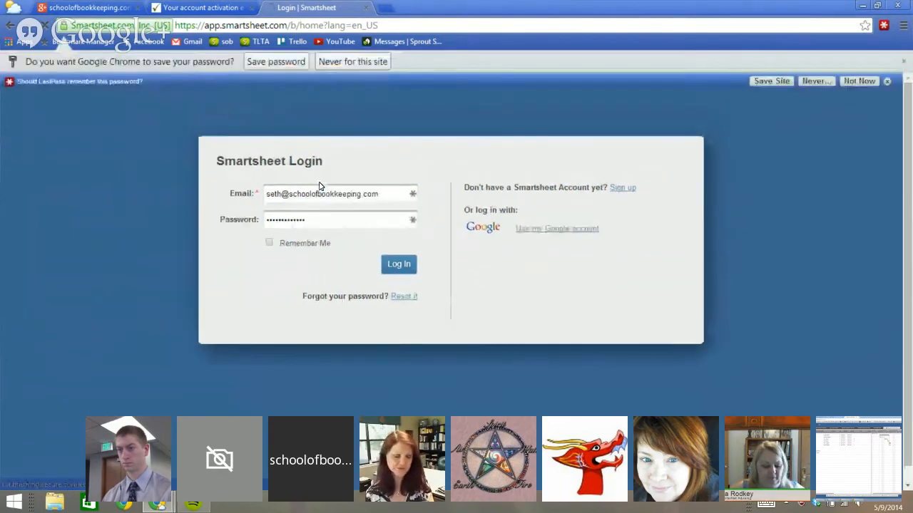
click(274, 60)
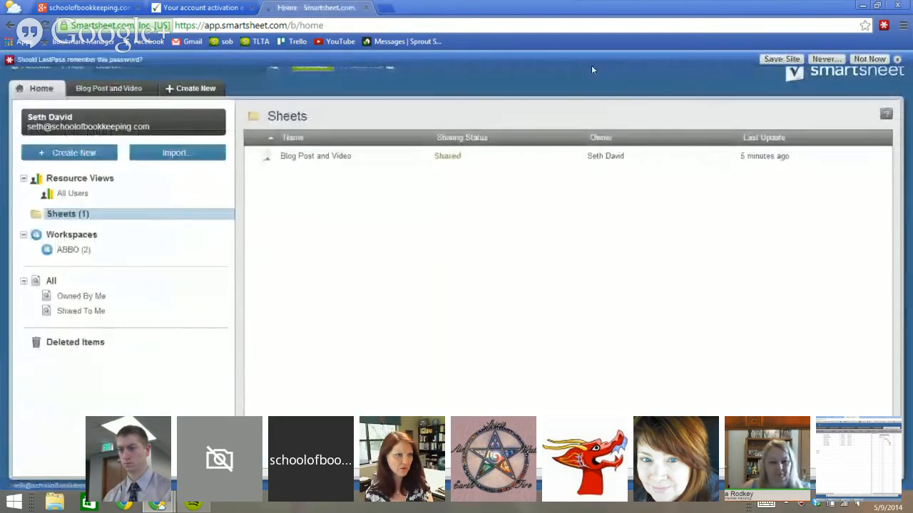
- Save the Smartsheet login in LastPass under the name 'smartsheet (sob)'
click(781, 60)
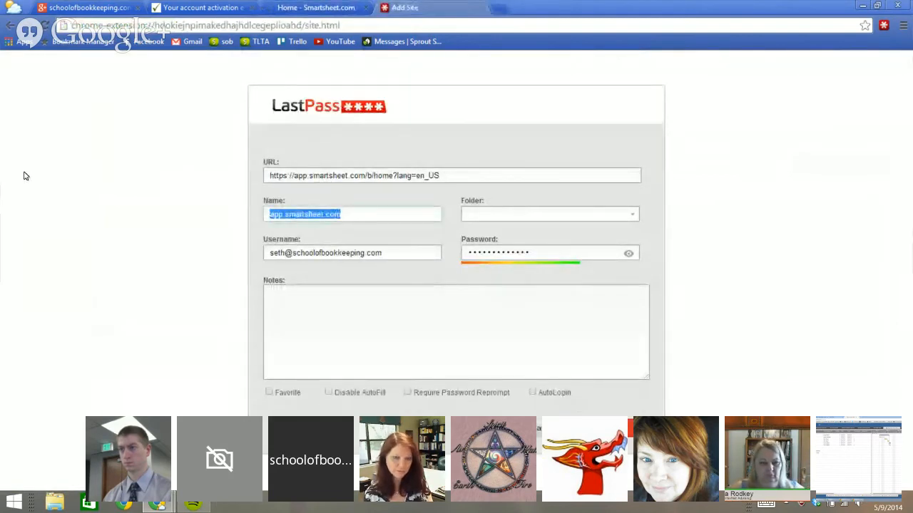
text(smartsheet)
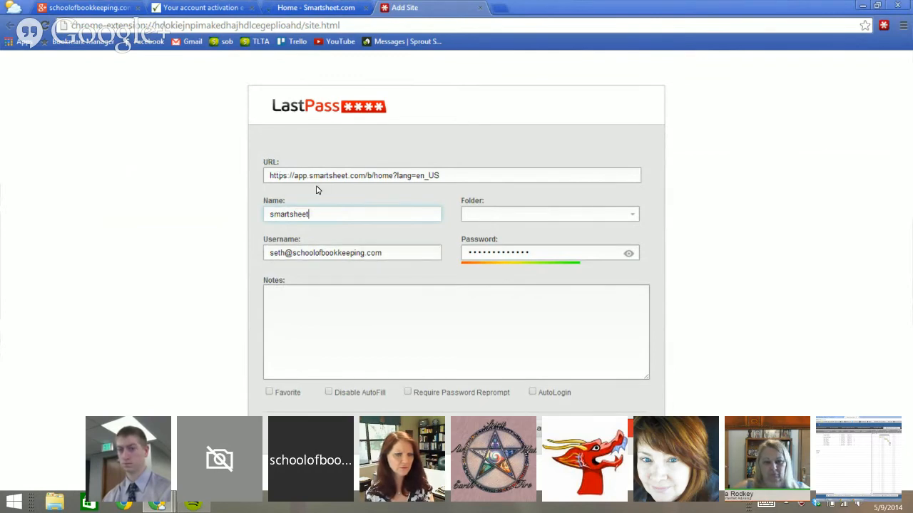
text((sob)
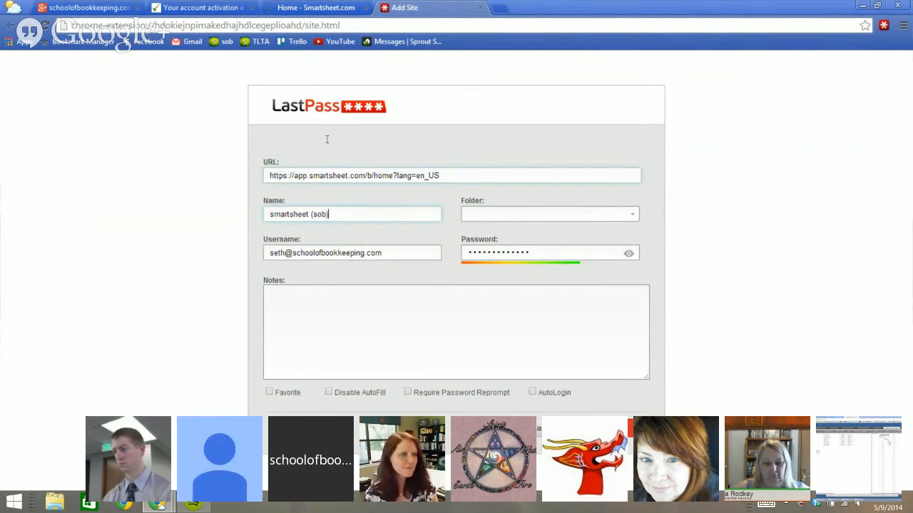
click(490, 344)
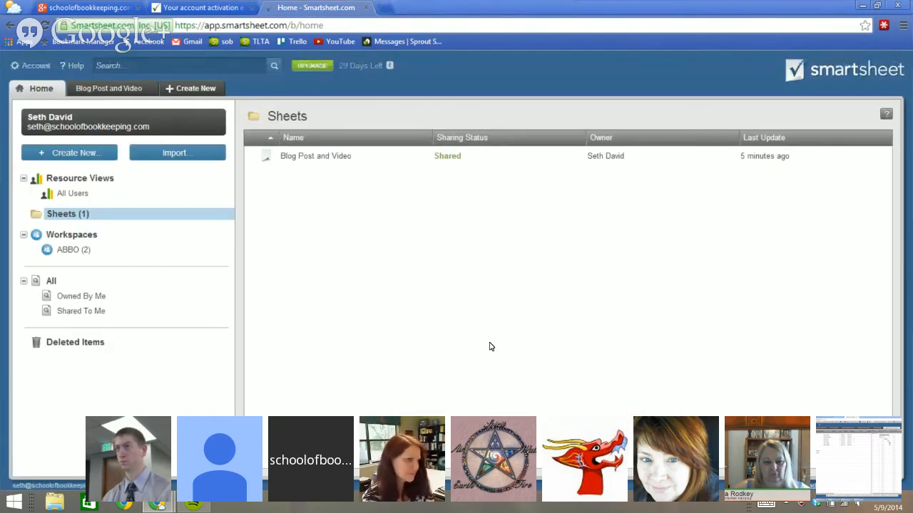
- Show the All Users resource view with both account users on the May 2014 timeline, tips dismissed
click(78, 178)
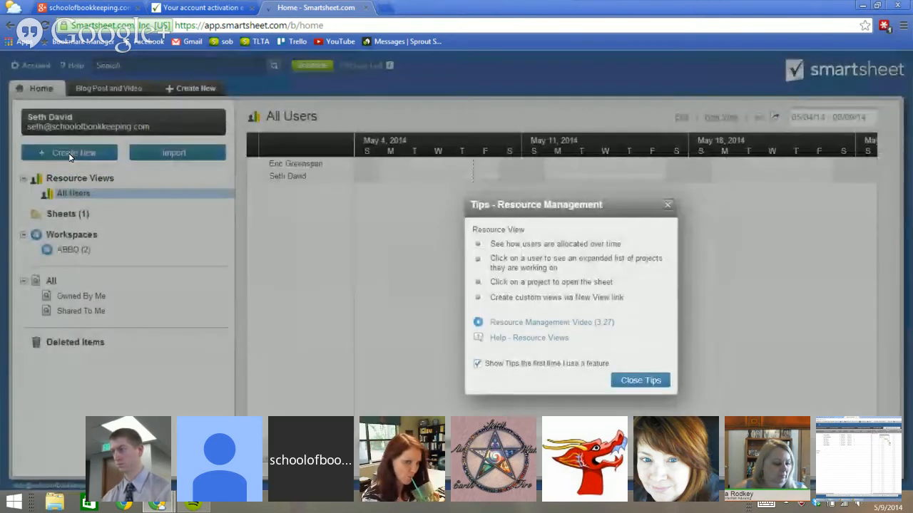
click(640, 380)
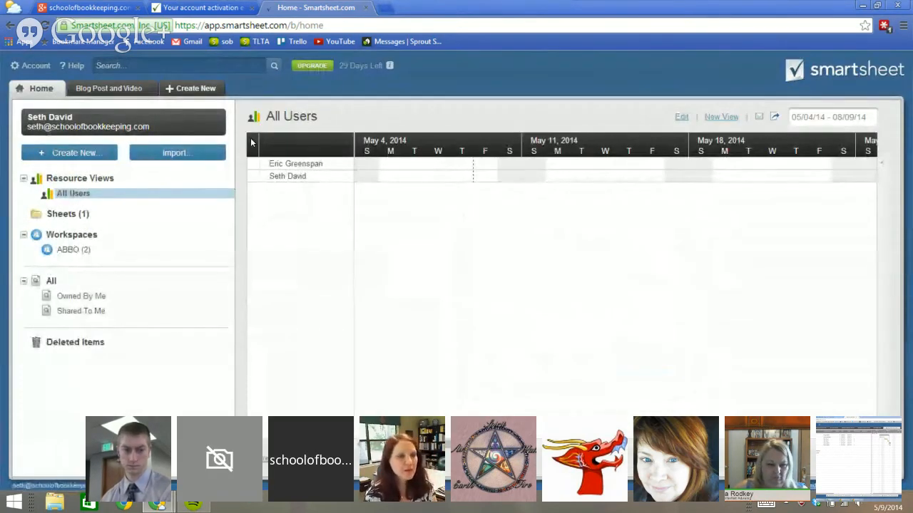
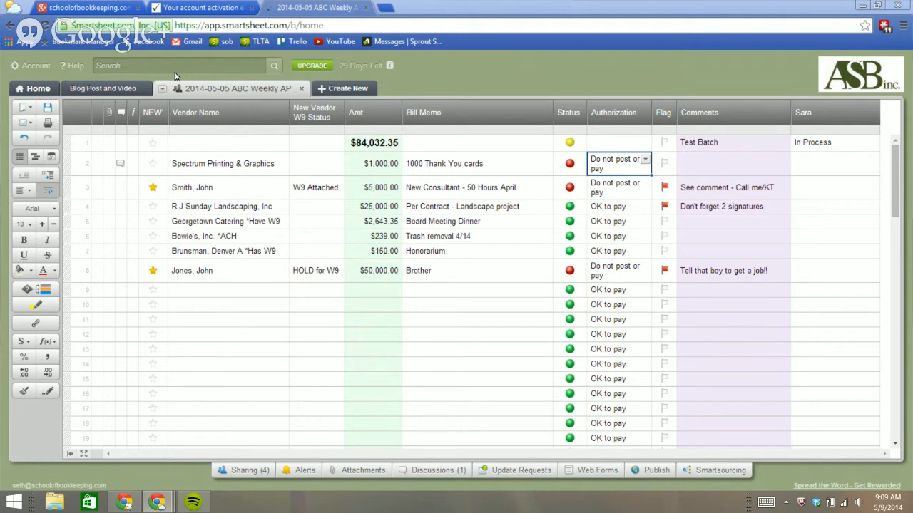
- Close the 2014-05-05 ABC Weekly AP sheet and leave it without saving changes
click(34, 87)
click(478, 328)
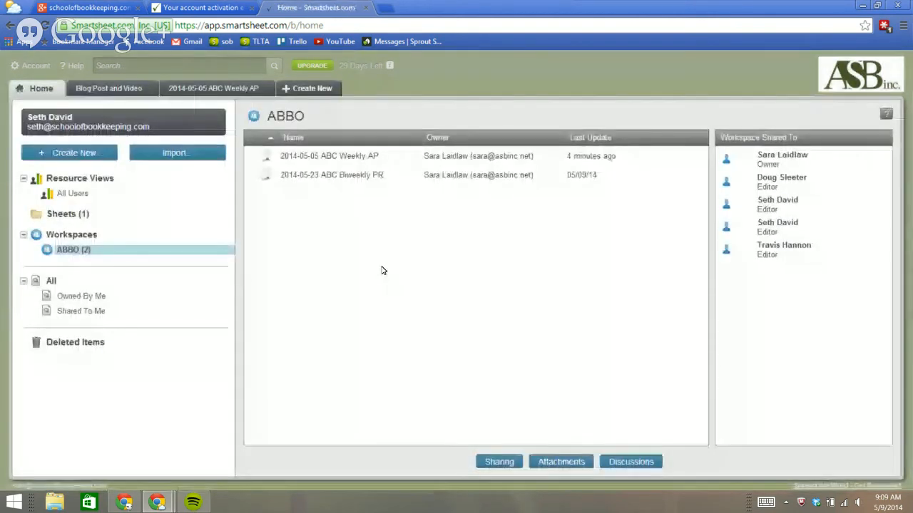
- Open the 2014-05-23 ABC Biweekly PR sheet from the ABBO workspace list on Home
click(324, 174)
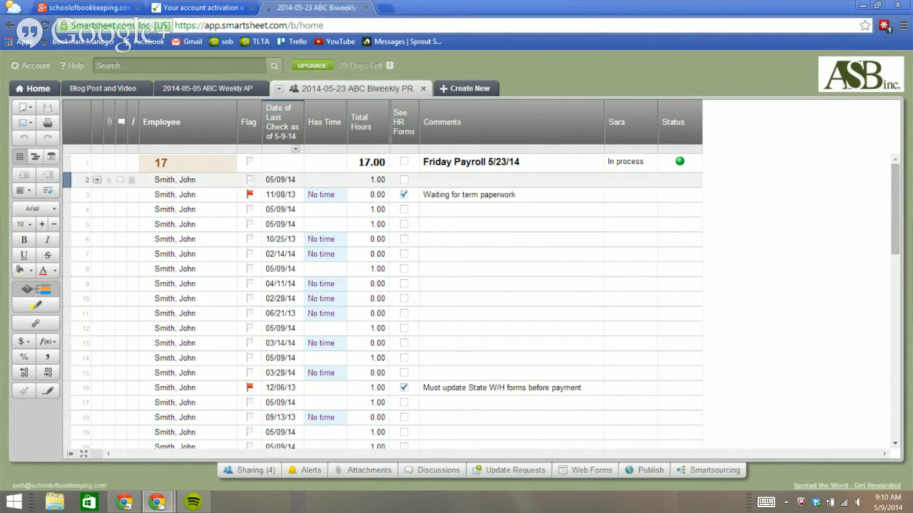
key(alt+Tab)
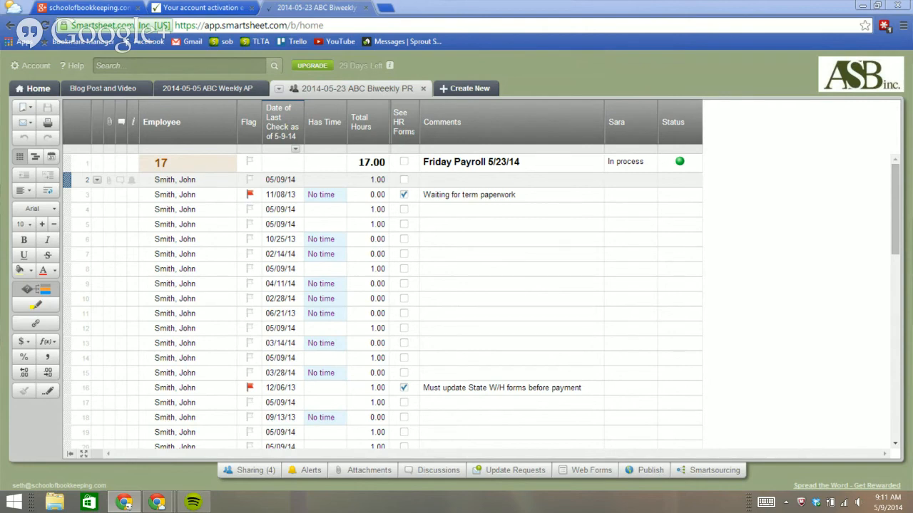
double_click(161, 163)
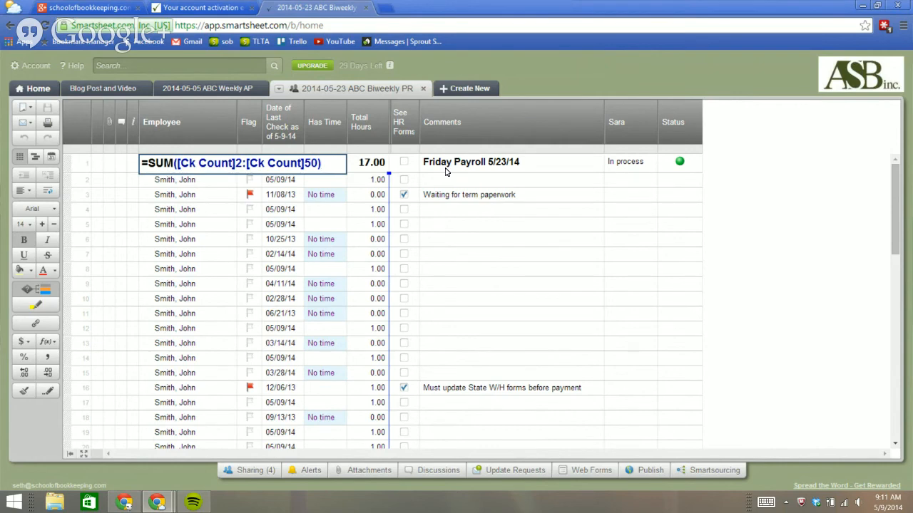
key(Return)
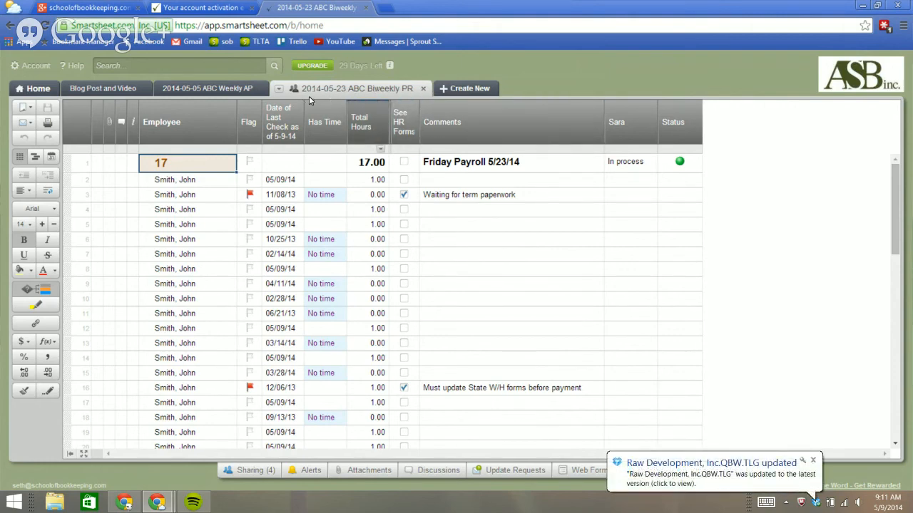
- Select the Total Hours column, then widen See HR Forms so its header fits on one line
click(367, 123)
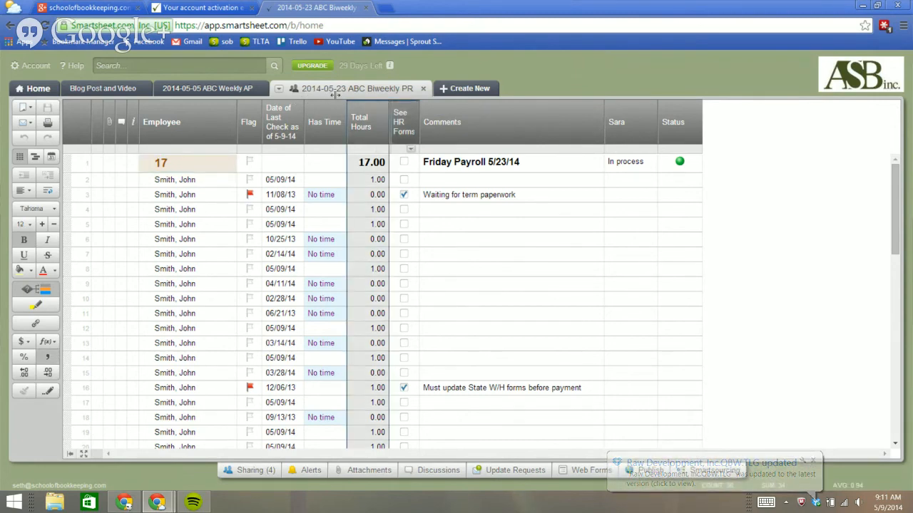
drag(335, 95, 380, 96)
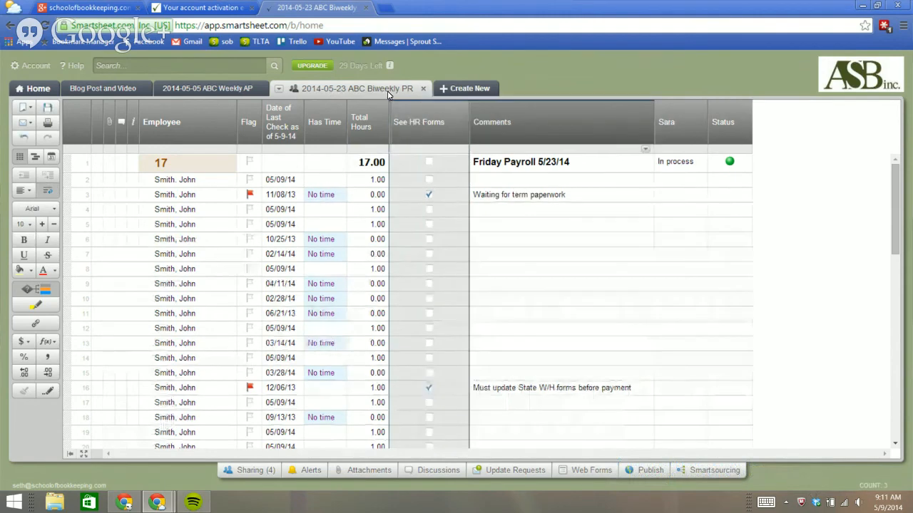
right_click(319, 104)
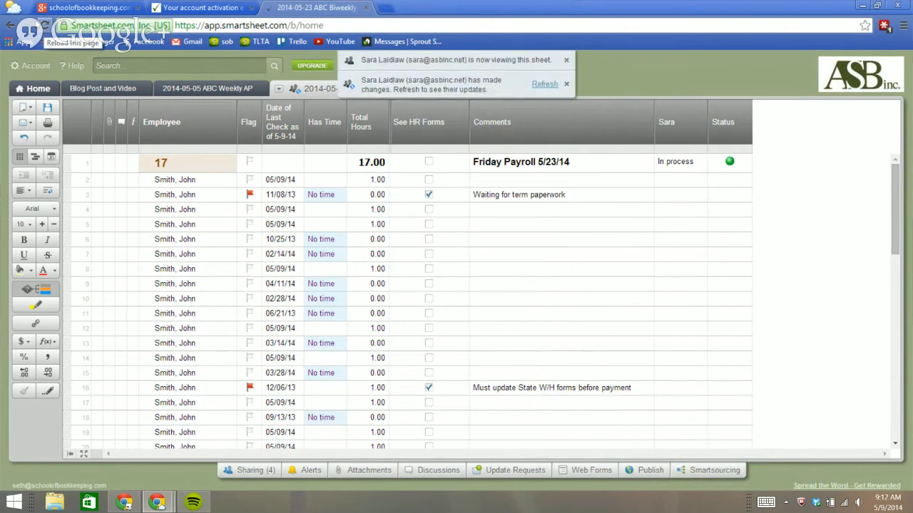
- Reload the Biweekly PR sheet to pull in the owner's Ck Count column changes
click(44, 26)
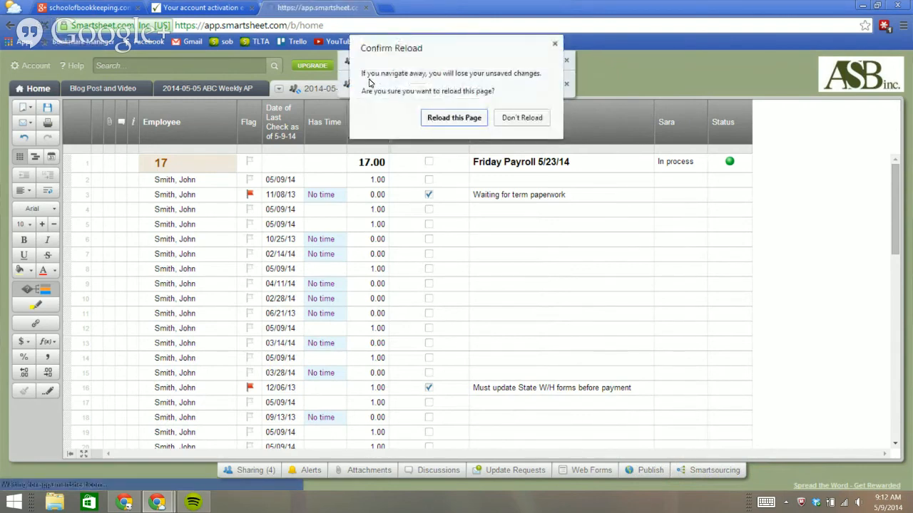
key(Return)
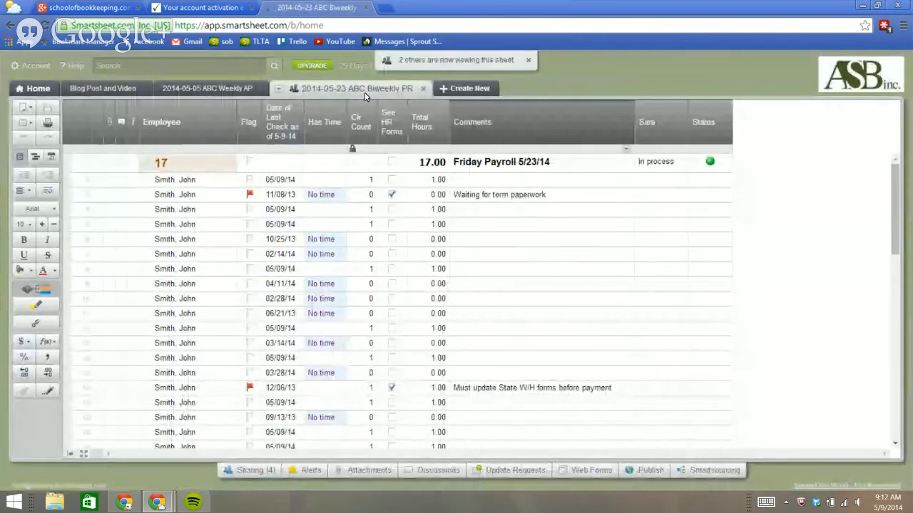
key(super+c)
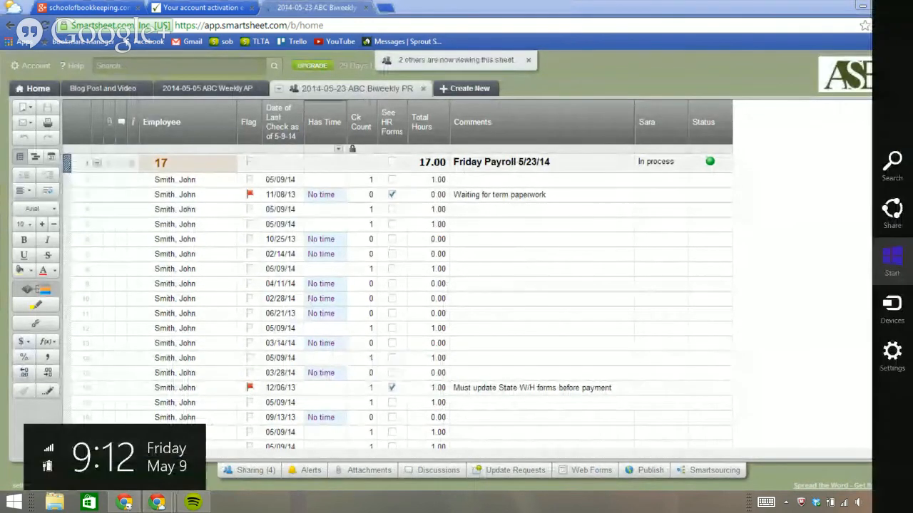
key(Escape)
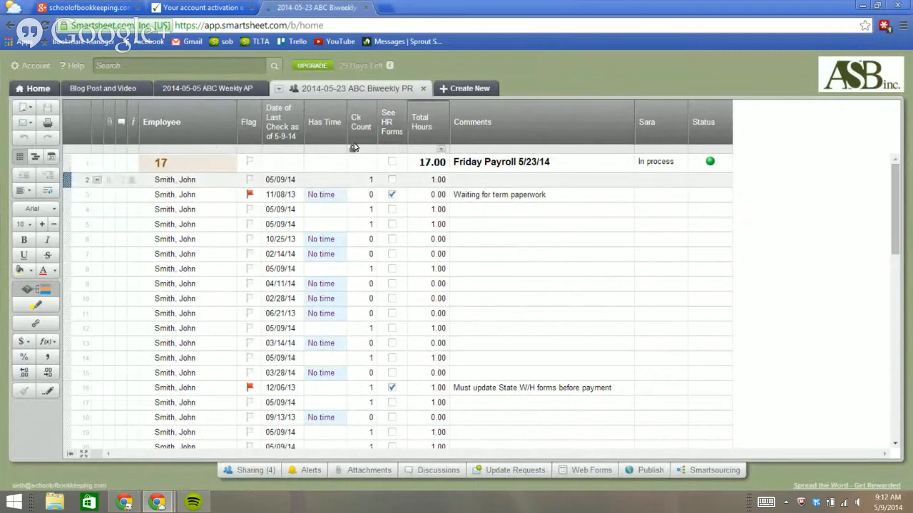
double_click(428, 180)
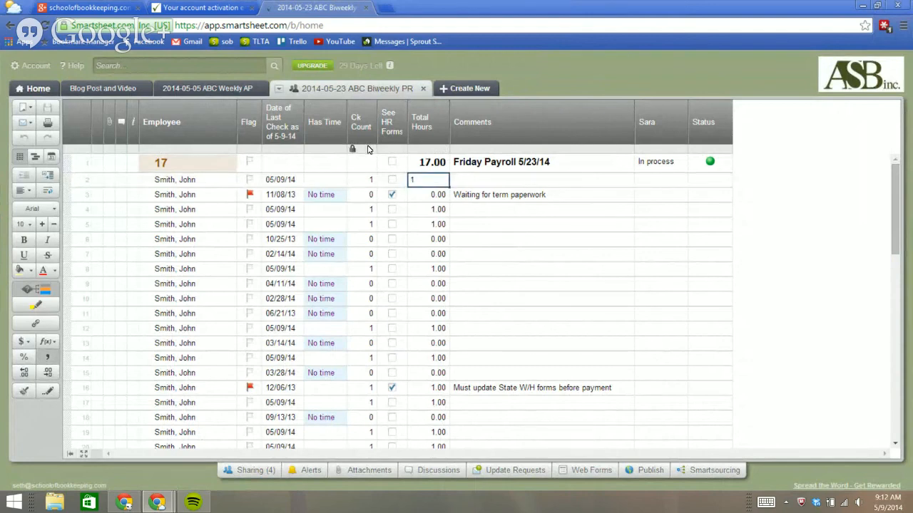
key(Tab)
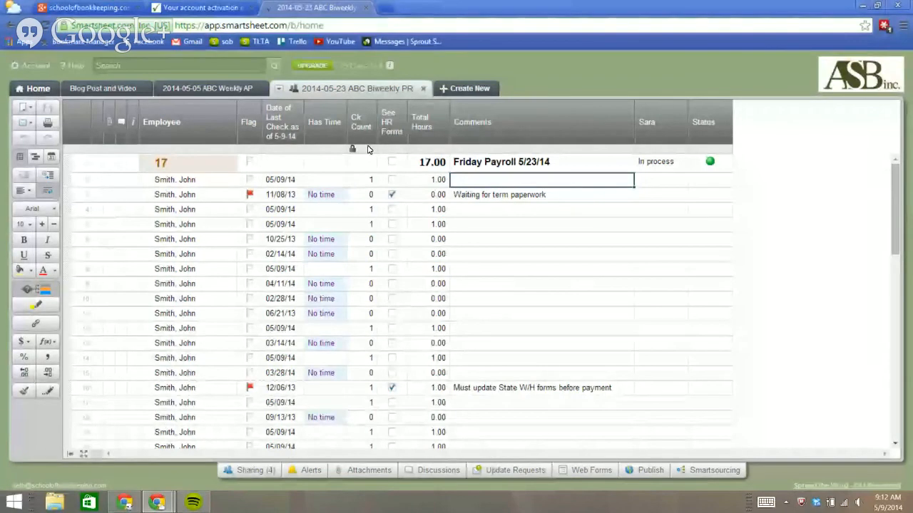
click(362, 180)
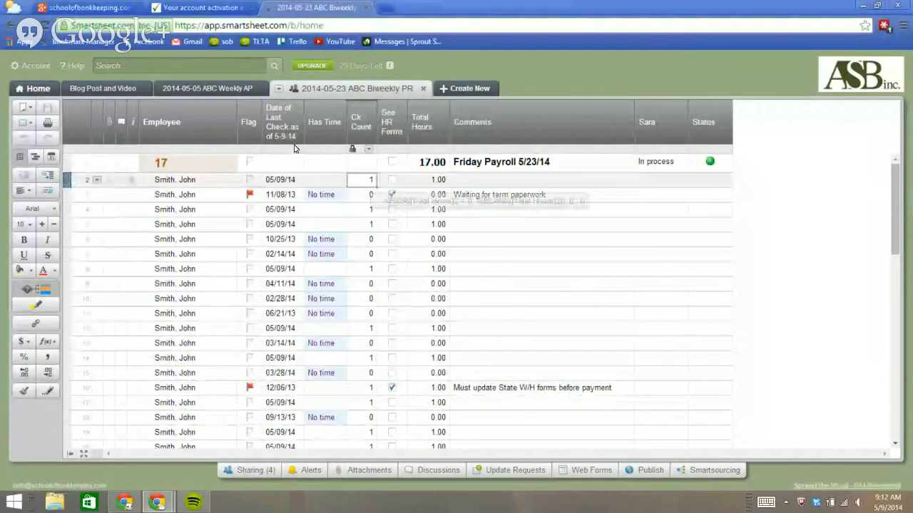
key(Delete)
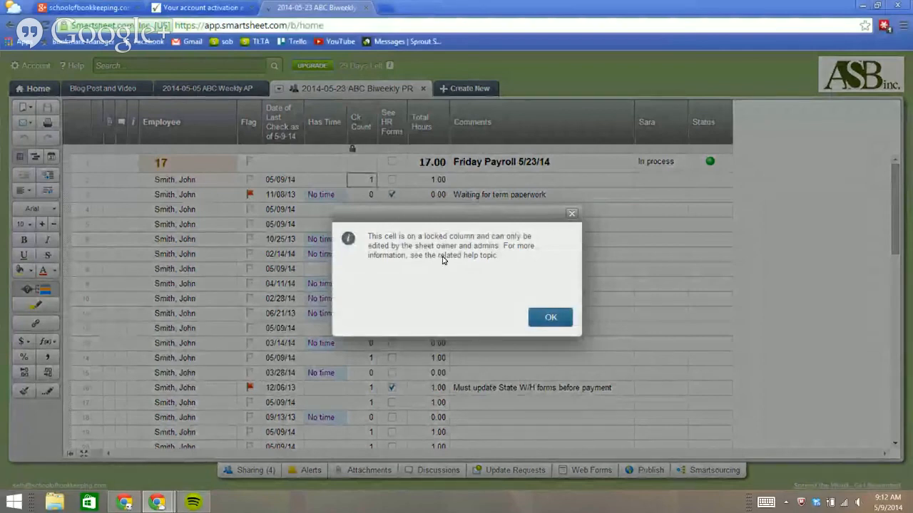
click(549, 317)
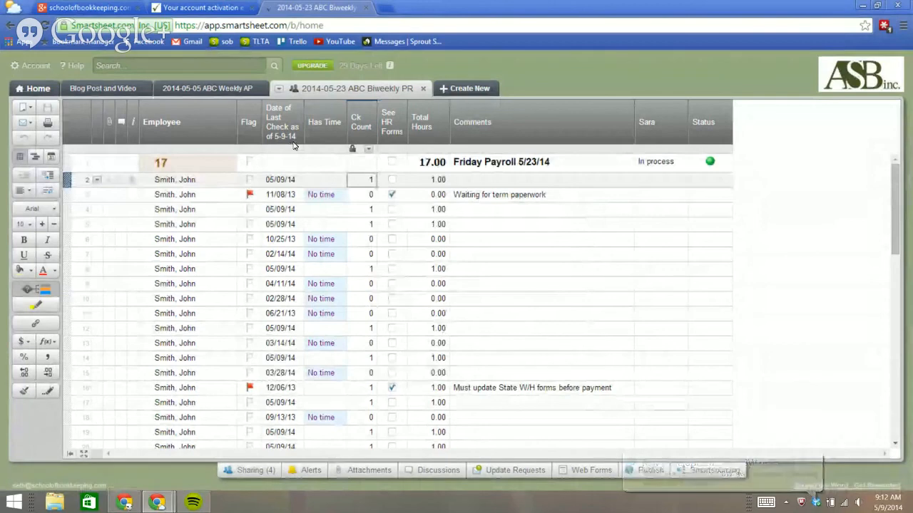
click(351, 189)
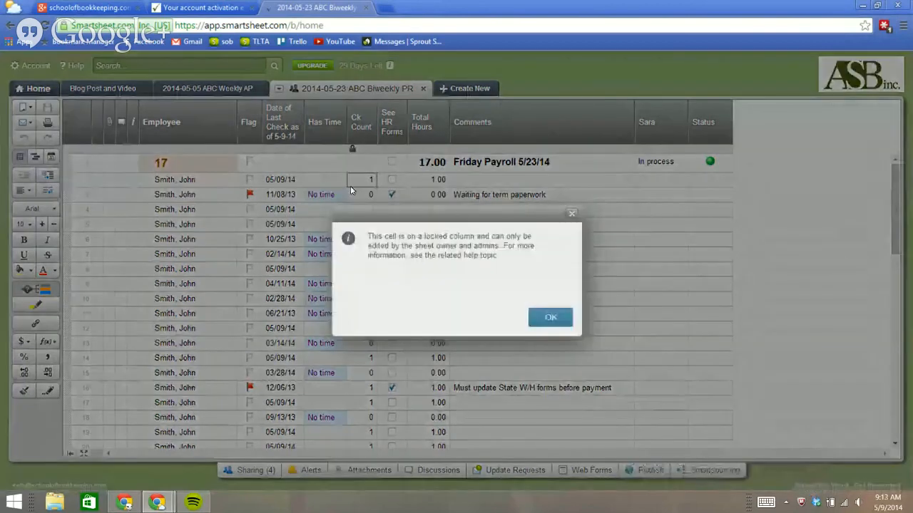
key(Escape)
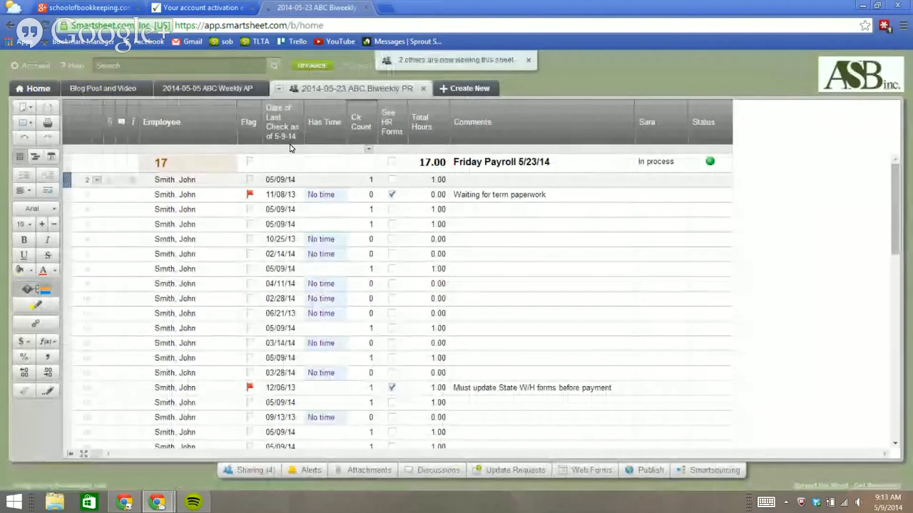
double_click(362, 179)
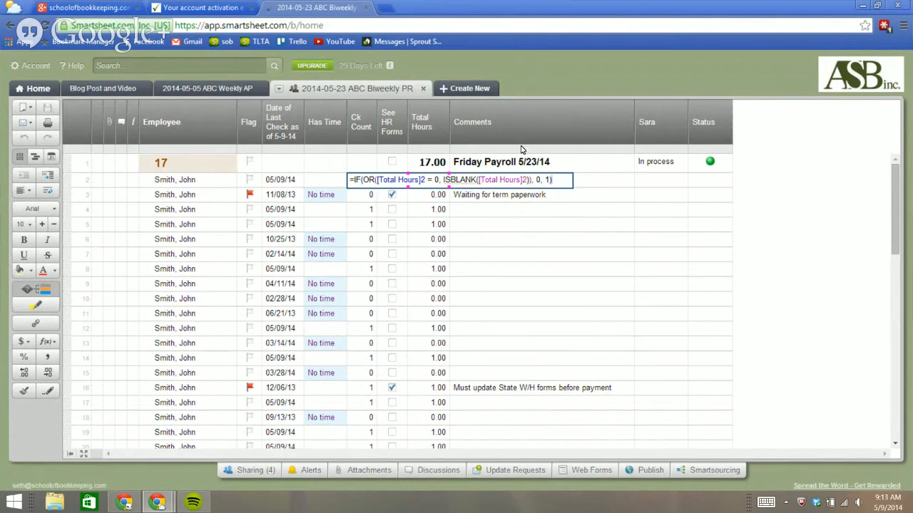
key(Tab)
key(Tab)
key(Tab)
key(Tab)
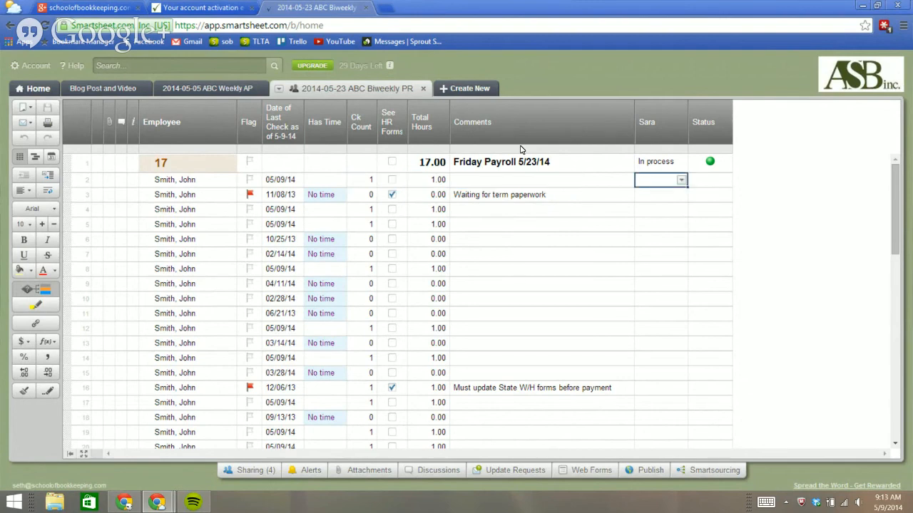
key(shift+Tab)
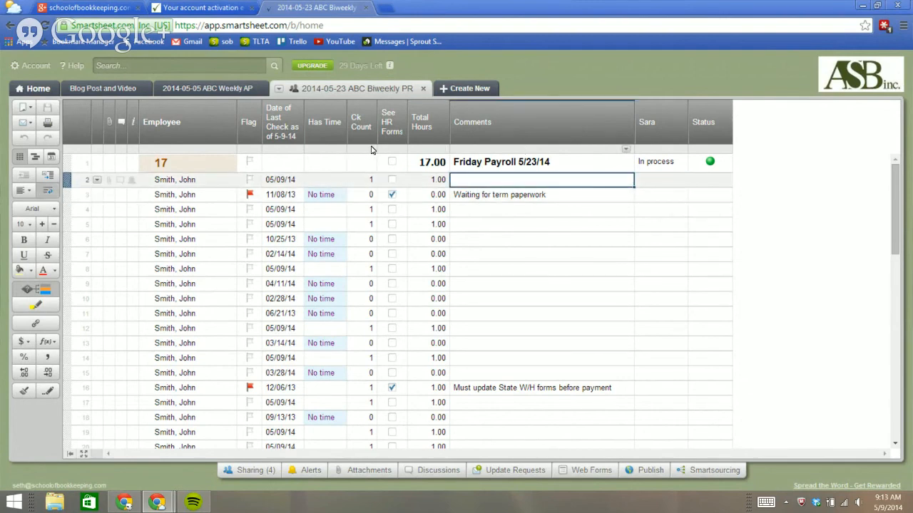